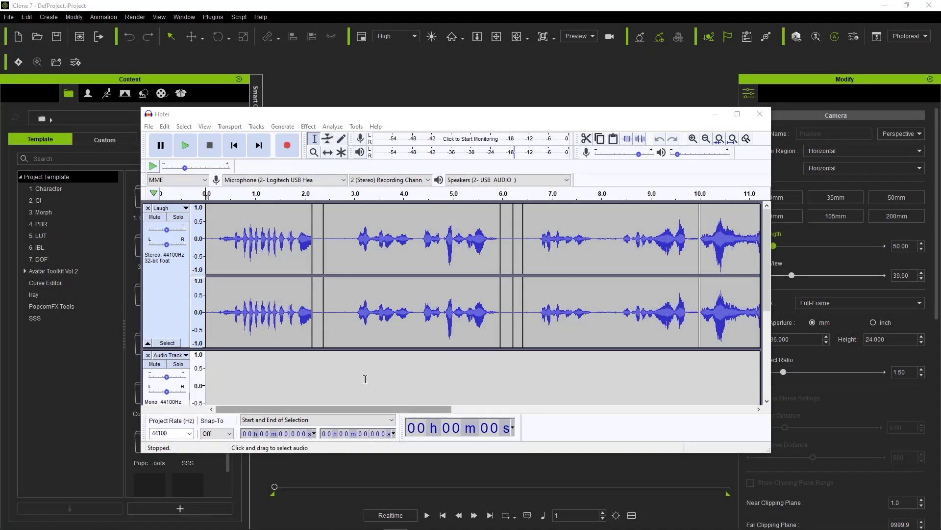
- Listen to the Laugh voice track through its later part, and stop playback
{"action": "left_click", "coordinate": [191, 145]}
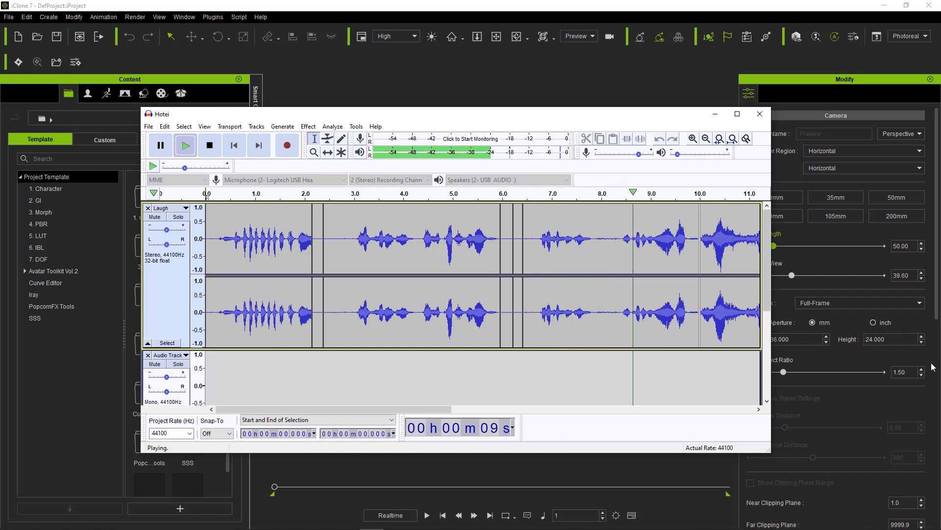
{"action": "left_click_drag", "start_coordinate": [432, 407], "coordinate": [729, 398]}
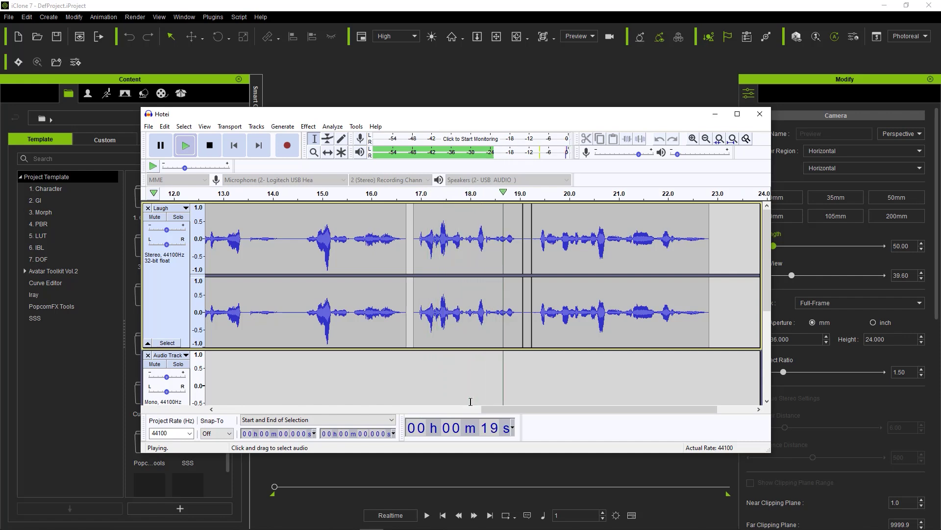
{"action": "left_click", "coordinate": [210, 145]}
- Export the audio project as the MP3 file Hotei.mp3 in the CC-Blender-Lipsync folder, with the Standard, 170-210 kbps preset
{"action": "left_click", "coordinate": [148, 126]}
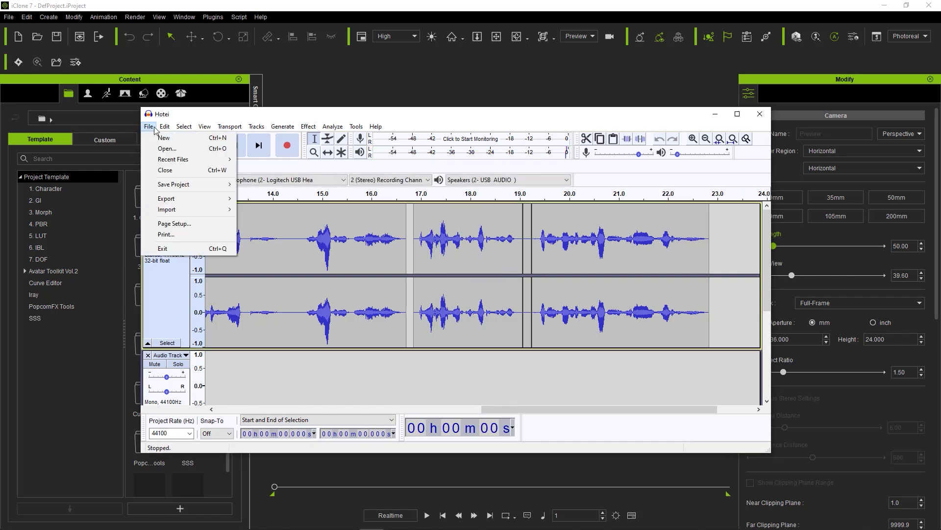
{"action": "mouse_move", "coordinate": [162, 198]}
{"action": "left_click", "coordinate": [265, 198]}
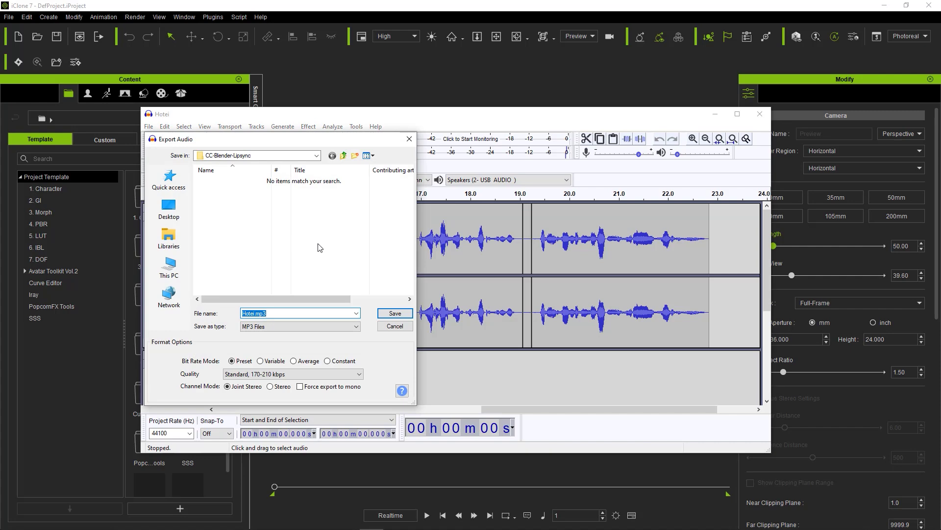
{"action": "left_click", "coordinate": [394, 312]}
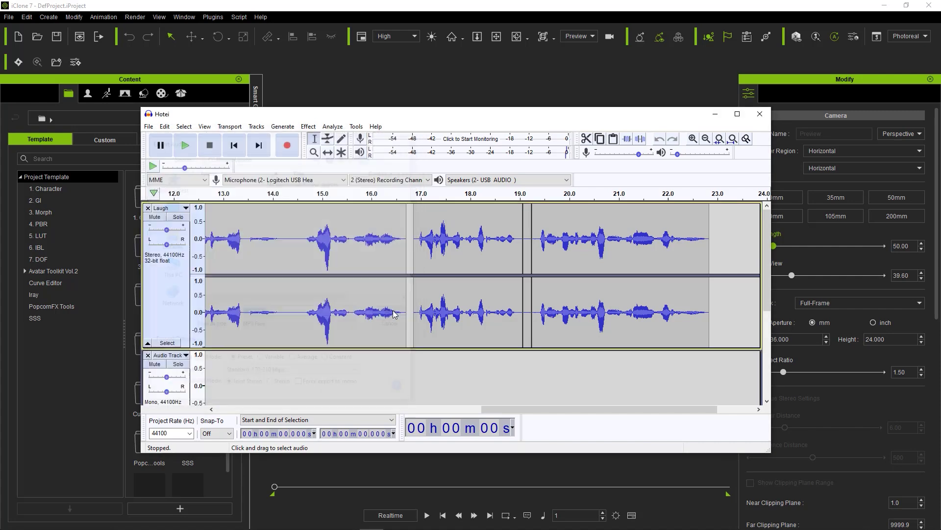
{"action": "left_click", "coordinate": [481, 305]}
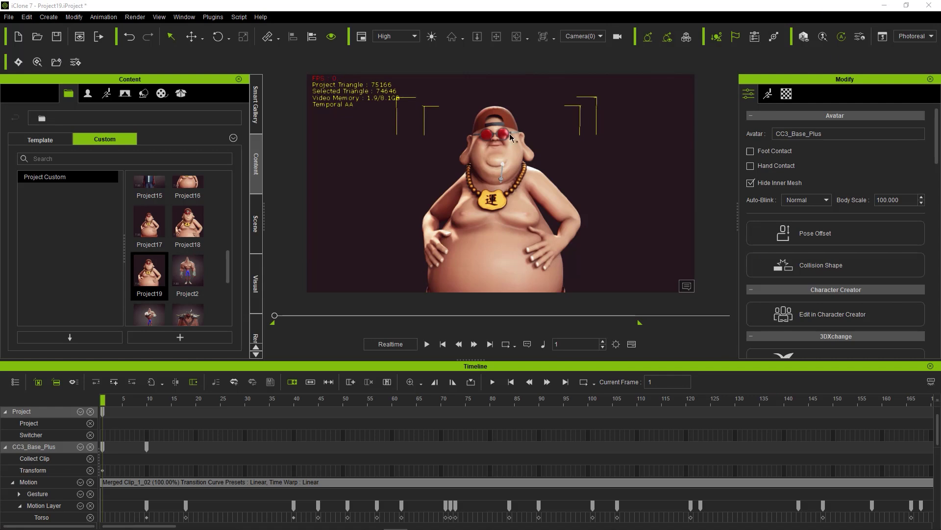
- In iClone, hide both Camera and Camera(0) in the scene of Project19
{"action": "left_click", "coordinate": [427, 344]}
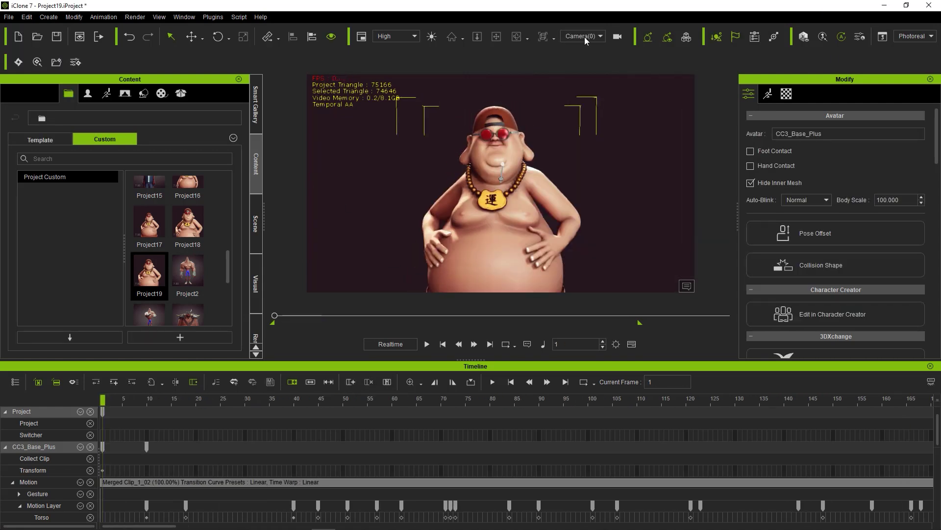
{"action": "left_click", "coordinate": [255, 223]}
{"action": "left_click", "coordinate": [13, 171]}
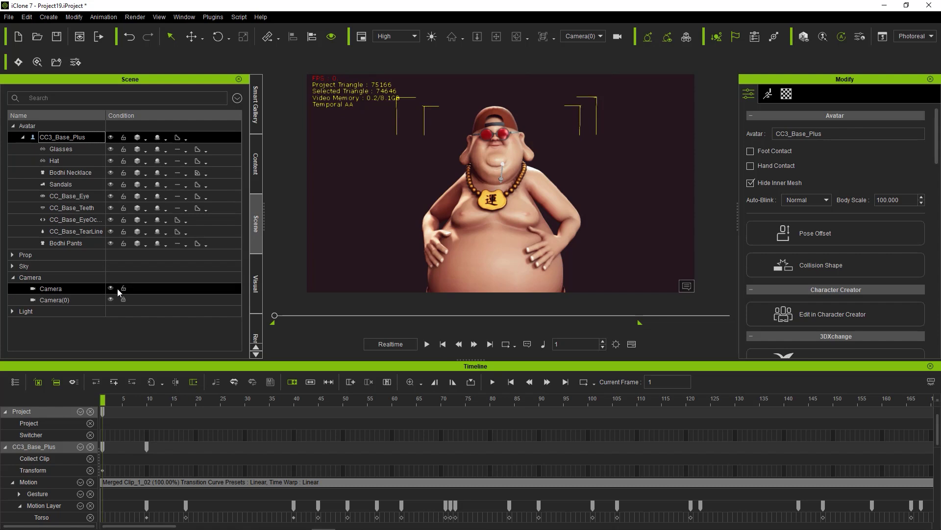
{"action": "left_click", "coordinate": [111, 289]}
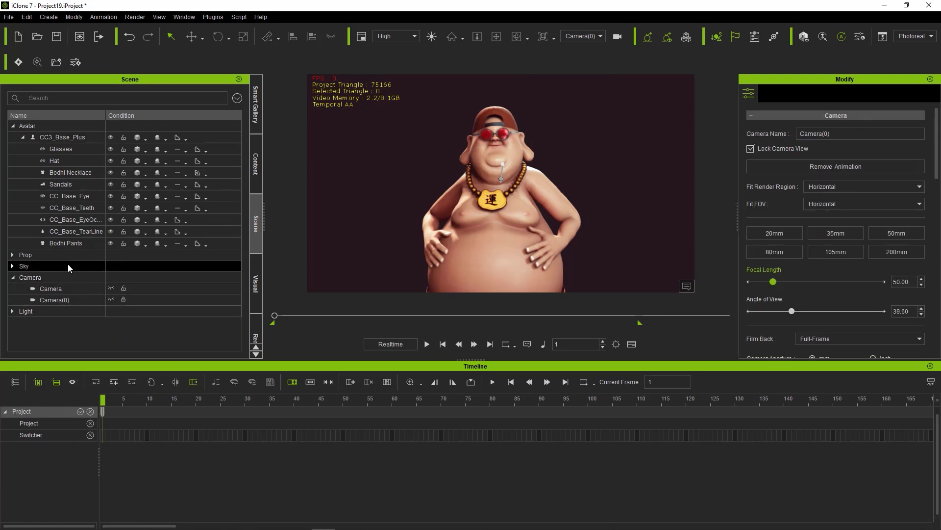
{"action": "left_click", "coordinate": [50, 276]}
{"action": "left_click", "coordinate": [54, 299]}
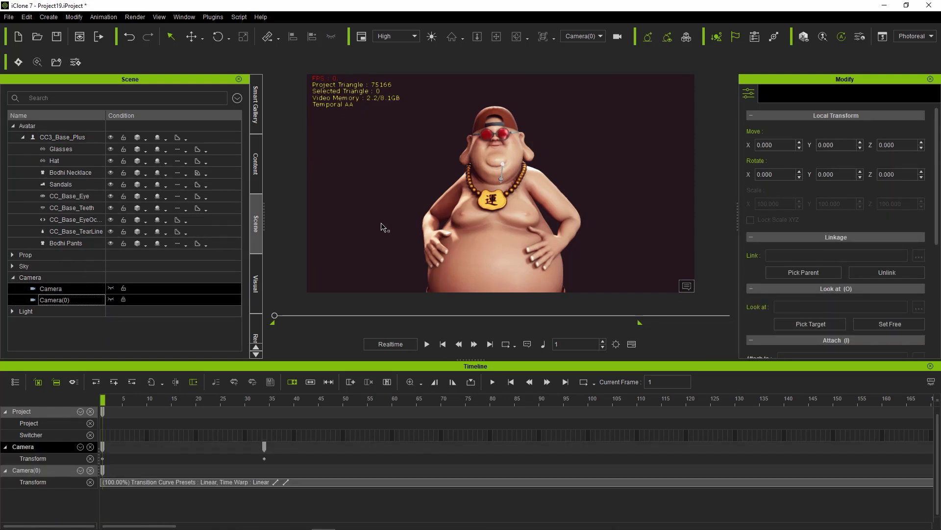
- Load the exported Hotei voice file into AccuLips for the CC3_Base_Plus avatar and generate the script text from it
{"action": "left_click", "coordinate": [493, 231]}
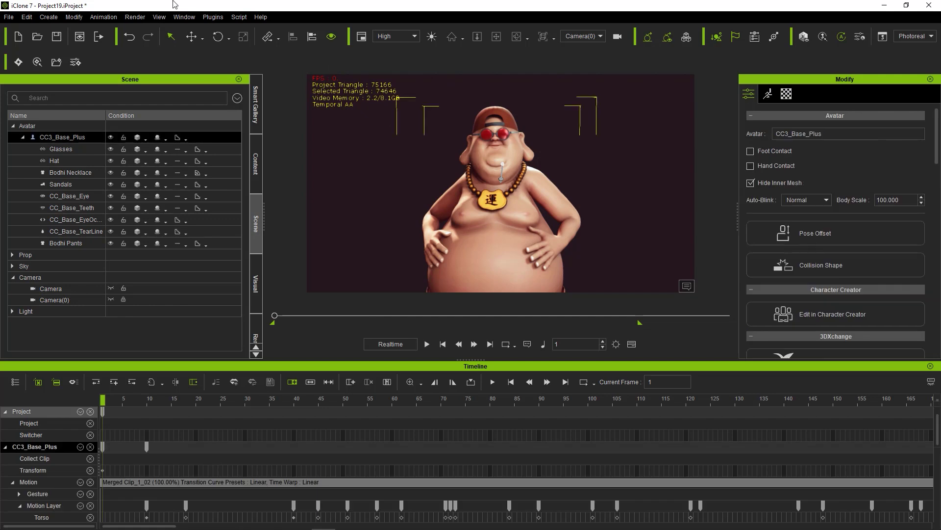
{"action": "left_click", "coordinate": [143, 19]}
{"action": "mouse_move", "coordinate": [103, 16]}
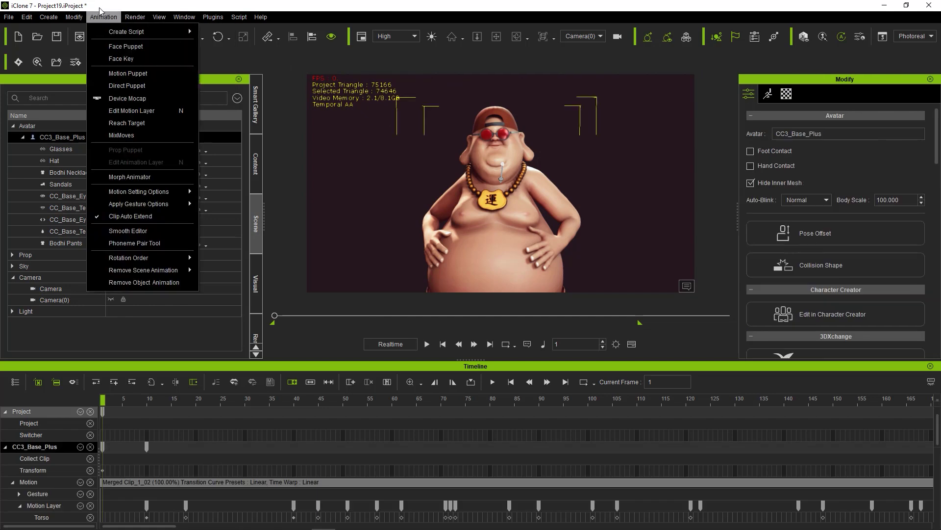
{"action": "left_click", "coordinate": [246, 85]}
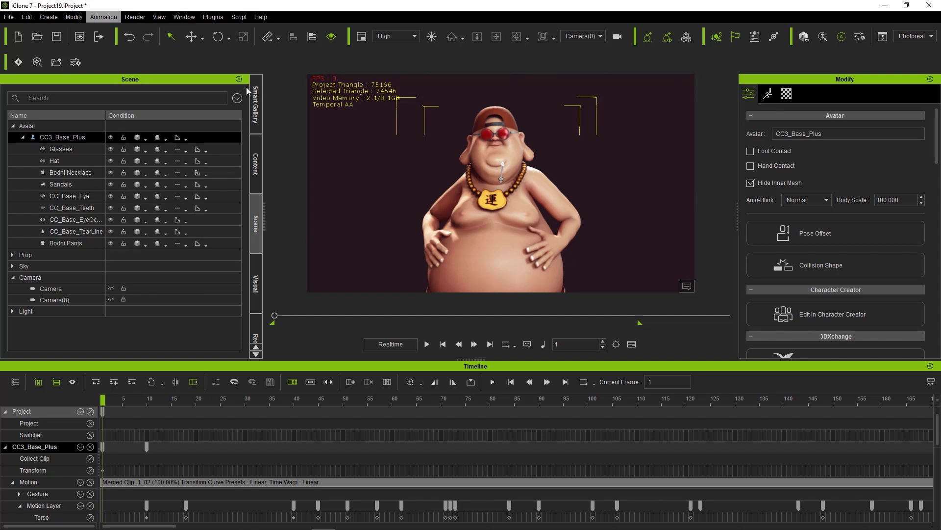
{"action": "left_click", "coordinate": [227, 302]}
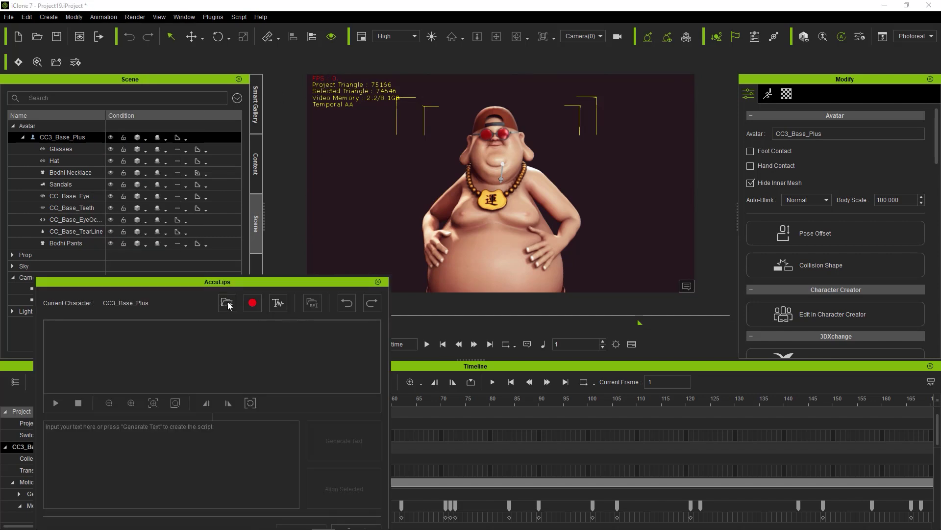
{"action": "double_click", "coordinate": [146, 346]}
{"action": "left_click_drag", "start_coordinate": [213, 282], "coordinate": [219, 167]}
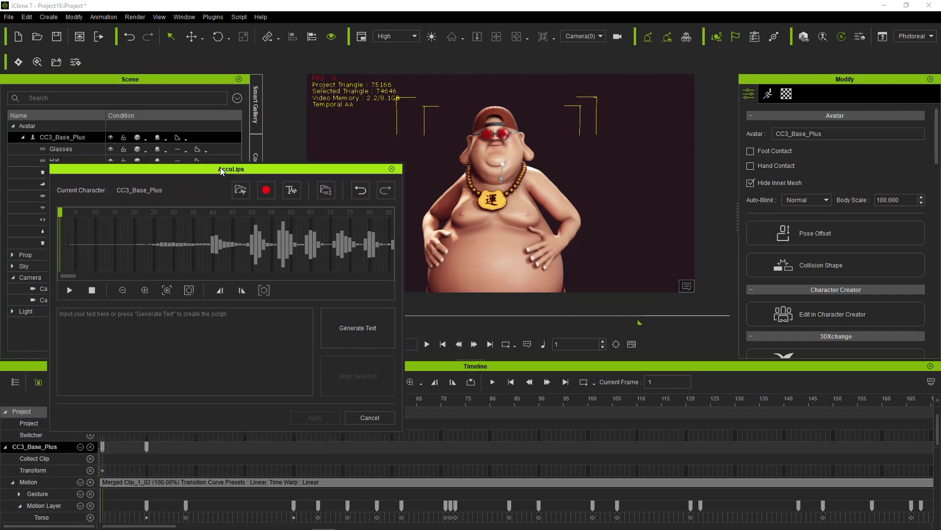
{"action": "left_click", "coordinate": [337, 328]}
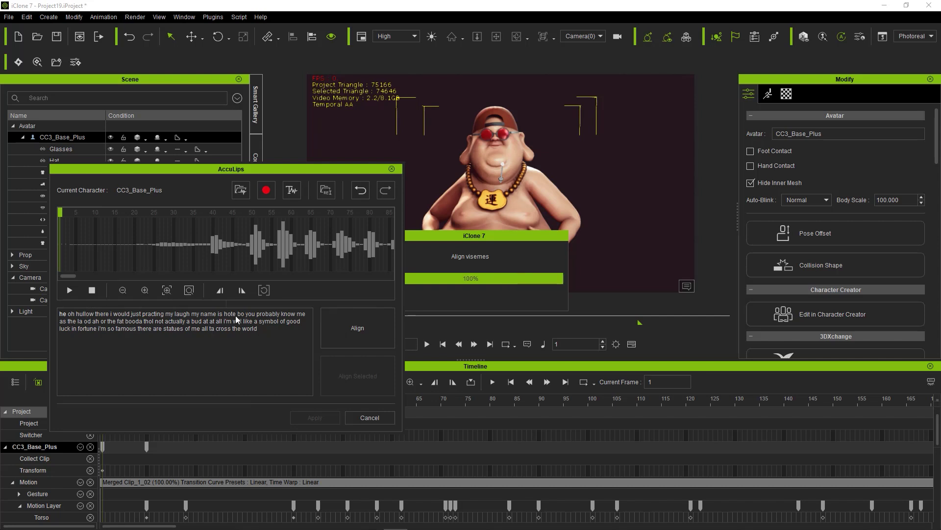
- Correct the first two flagged words in the generated script to "hello" and "practicing"
{"action": "left_click", "coordinate": [154, 313]}
{"action": "type", "text": "cti"}
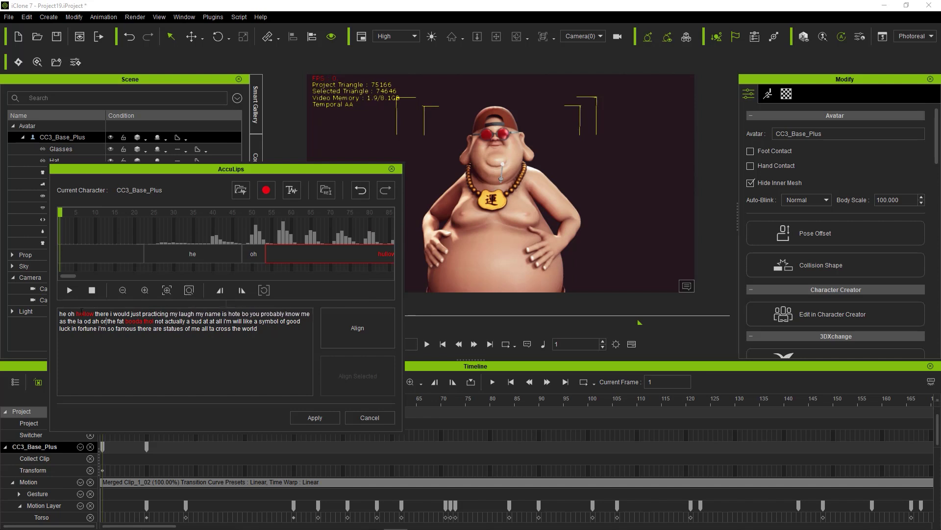
{"action": "double_click", "coordinate": [83, 314]}
{"action": "type", "text": "hello"}
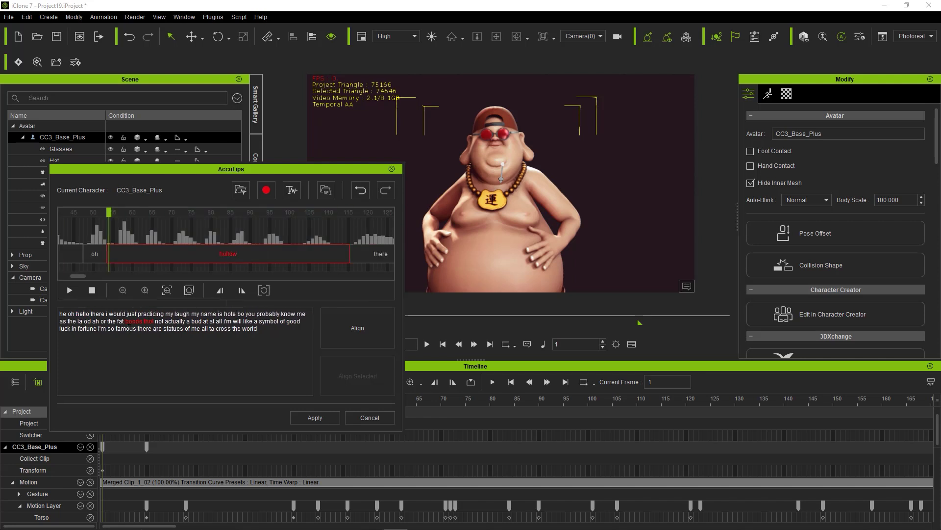
- Correct the flagged word after "the fat" in the script to "buddha"
{"action": "key", "text": "ctrl+a"}
{"action": "left_click", "coordinate": [136, 321]}
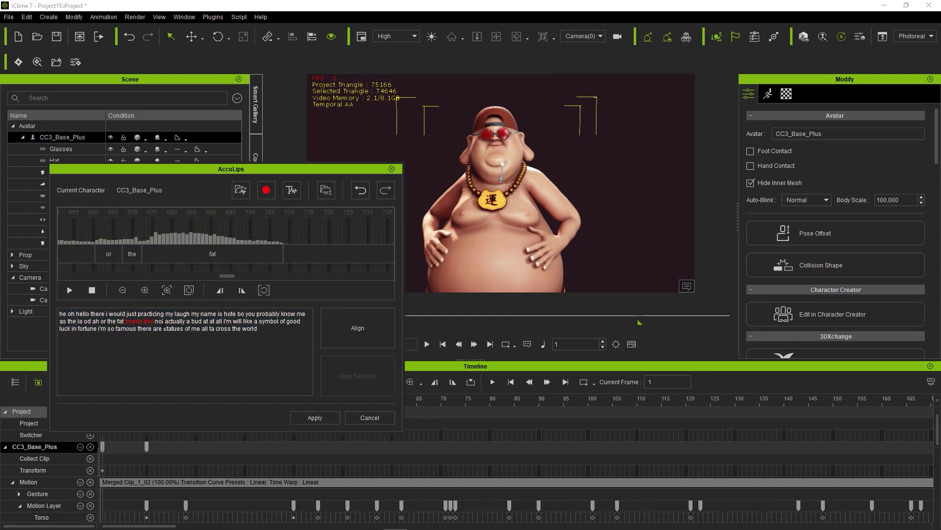
{"action": "key", "text": "BackSpace"}
{"action": "key", "text": "BackSpace"}
{"action": "key", "text": "BackSpace"}
{"action": "key", "text": "BackSpace"}
{"action": "type", "text": "uddha"}
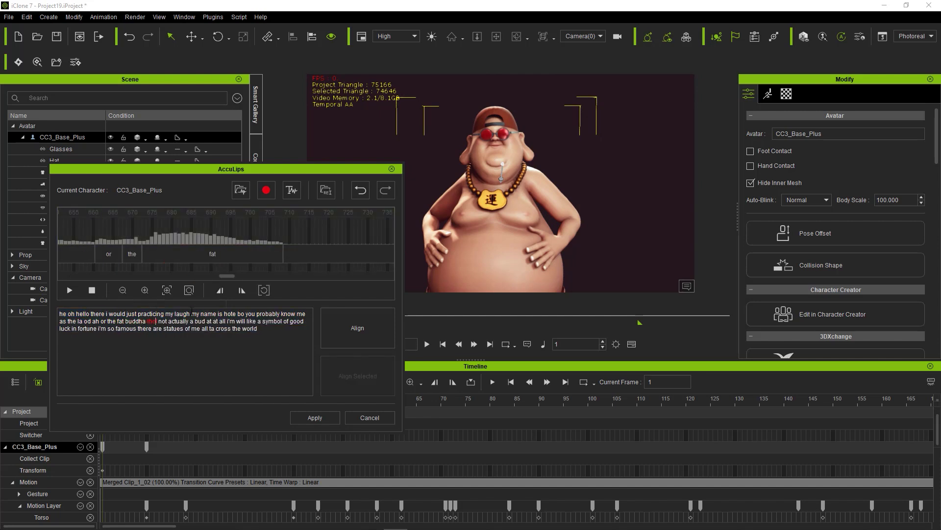
- Play back the voice clip and try to align the script with it
{"action": "left_click", "coordinate": [69, 290]}
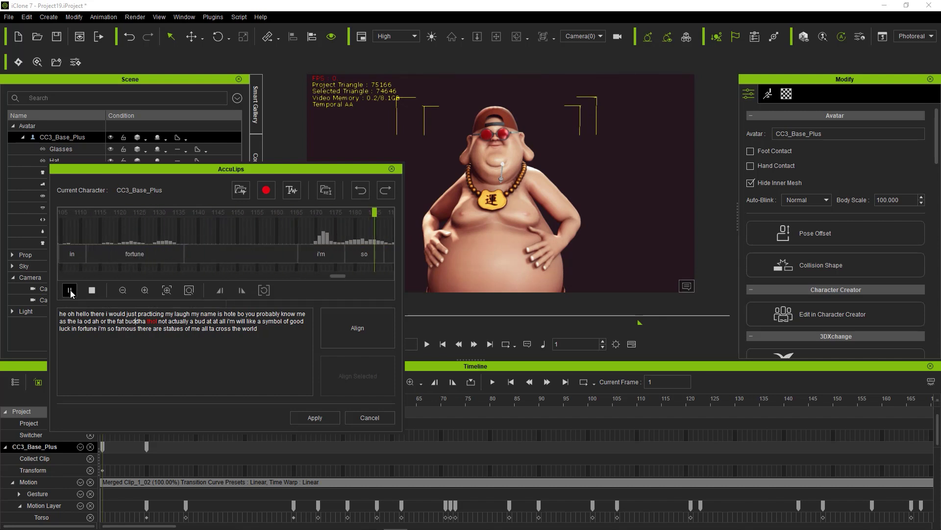
{"action": "left_click", "coordinate": [355, 329]}
{"action": "left_click", "coordinate": [552, 293]}
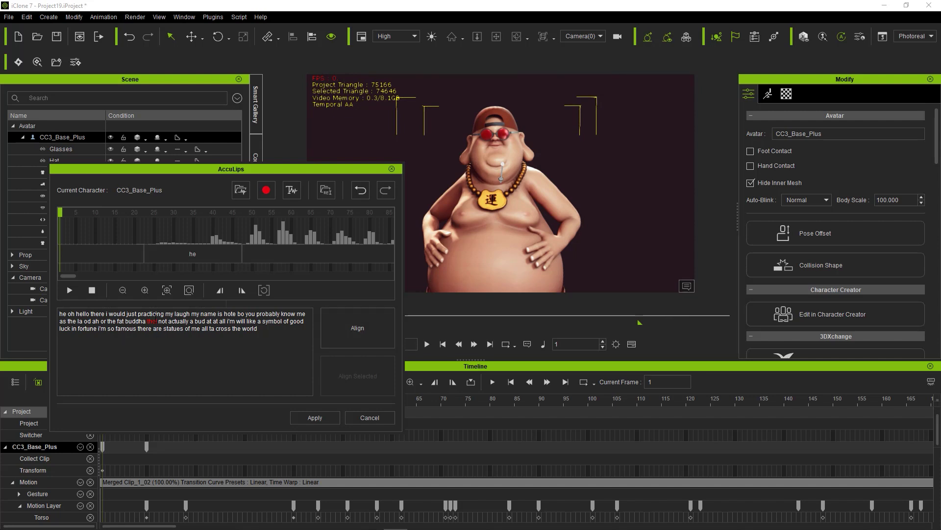
- Replace the remaining flagged word after "buddha" with "though I'm" in the script
{"action": "type", "text": "u"}
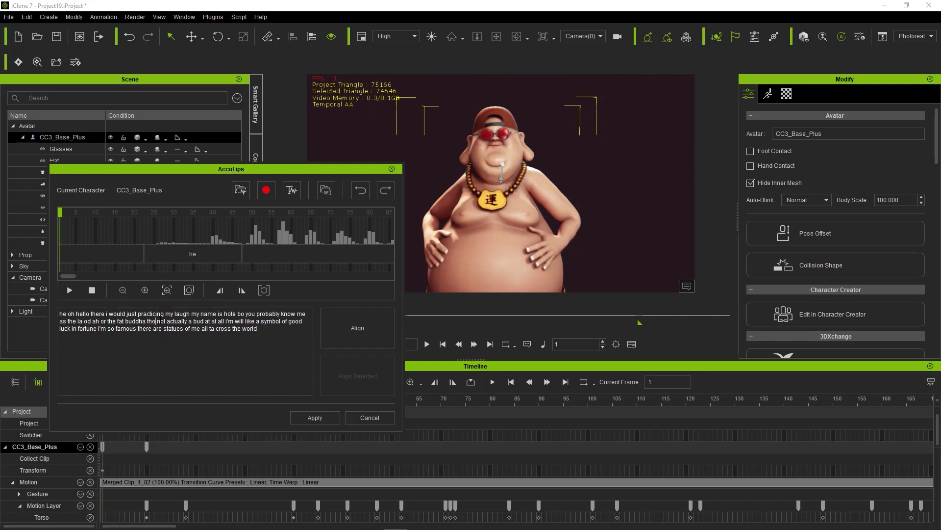
{"action": "type", "text": "gh"}
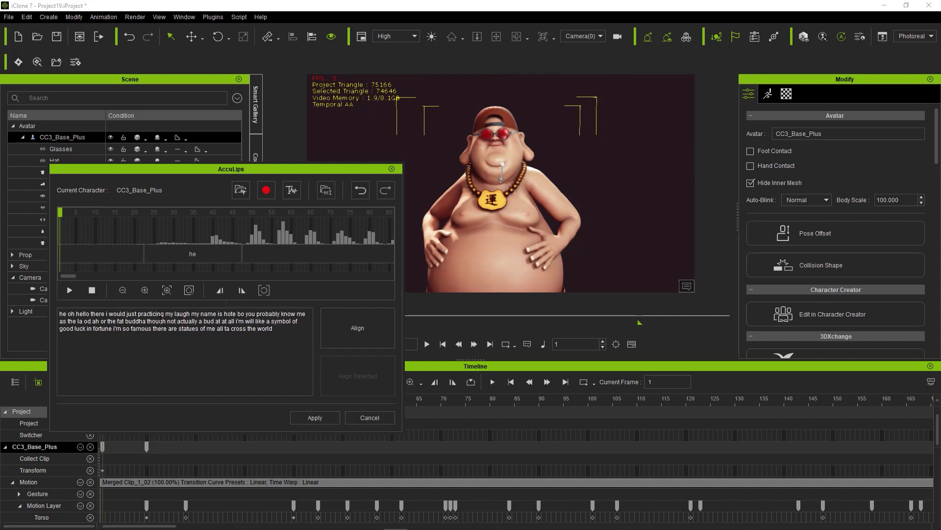
{"action": "type", "text": " I"}
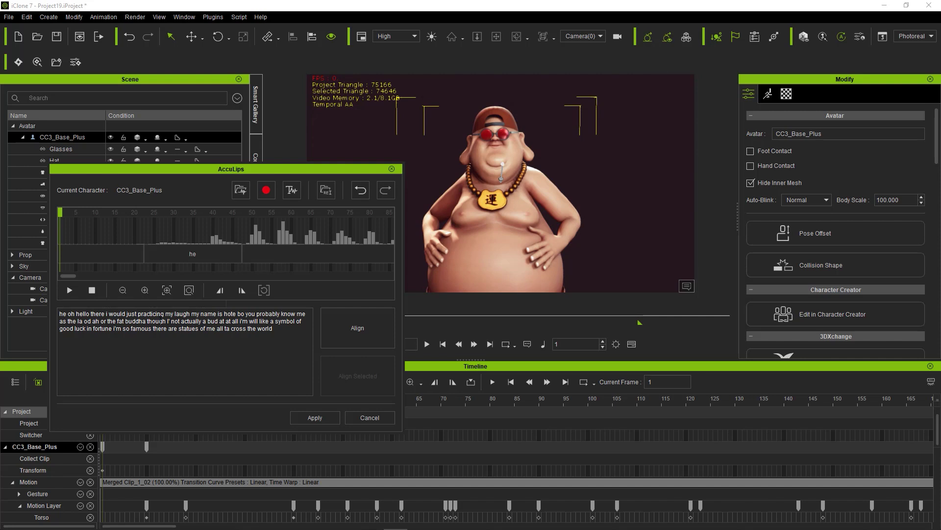
{"action": "type", "text": "'m"}
{"action": "key", "text": "BackSpace"}
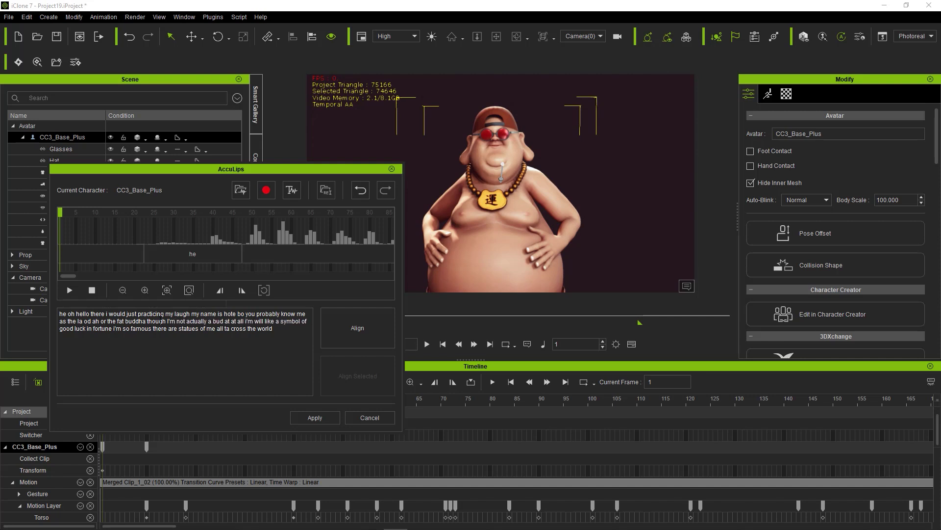
- Align the corrected script with the voice clip and apply the lip-sync to the avatar
{"action": "left_click", "coordinate": [126, 321]}
{"action": "left_click", "coordinate": [338, 330]}
{"action": "left_click", "coordinate": [314, 418]}
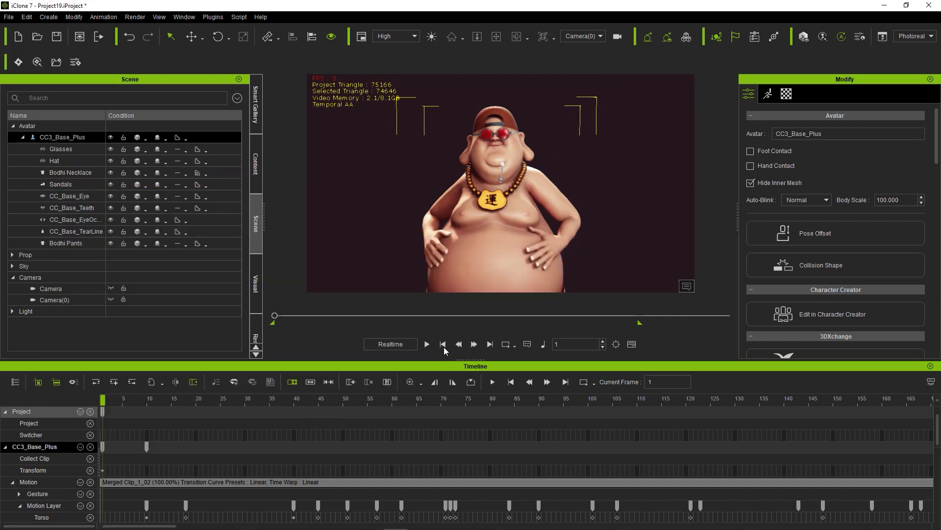
- Play back the animation to check the avatar's lip-sync, and pause it
{"action": "left_click", "coordinate": [427, 344]}
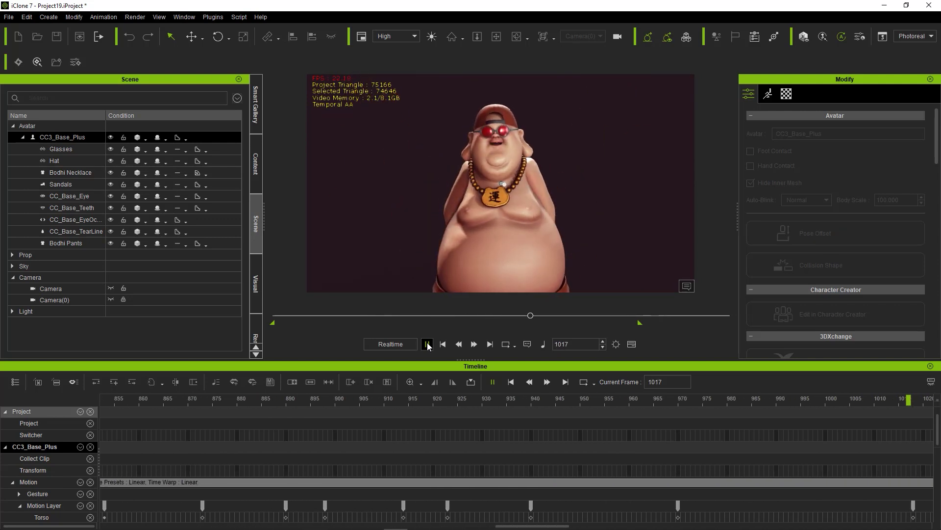
{"action": "left_click", "coordinate": [427, 344]}
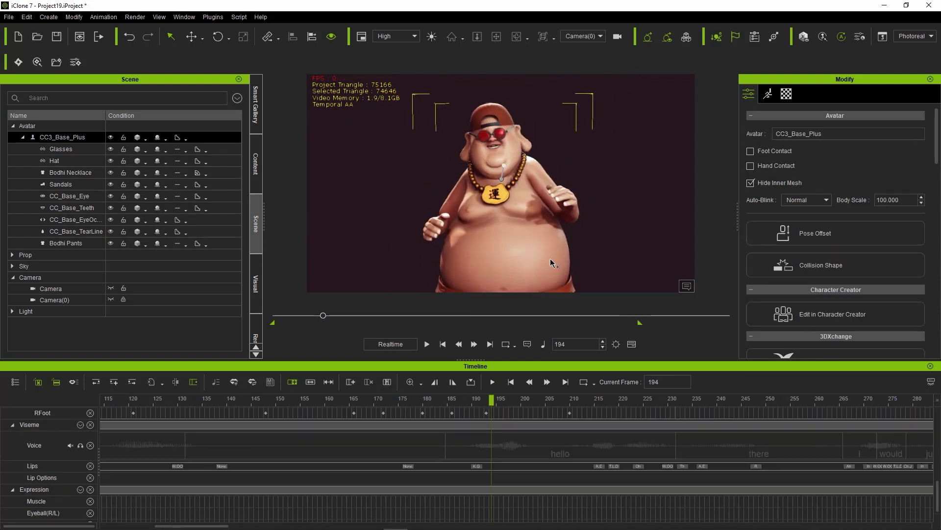
- Change the Lips key at frame 191 to Oh and add a K_G_H_NG lip shape at frame 208
{"action": "double_click", "coordinate": [476, 466]}
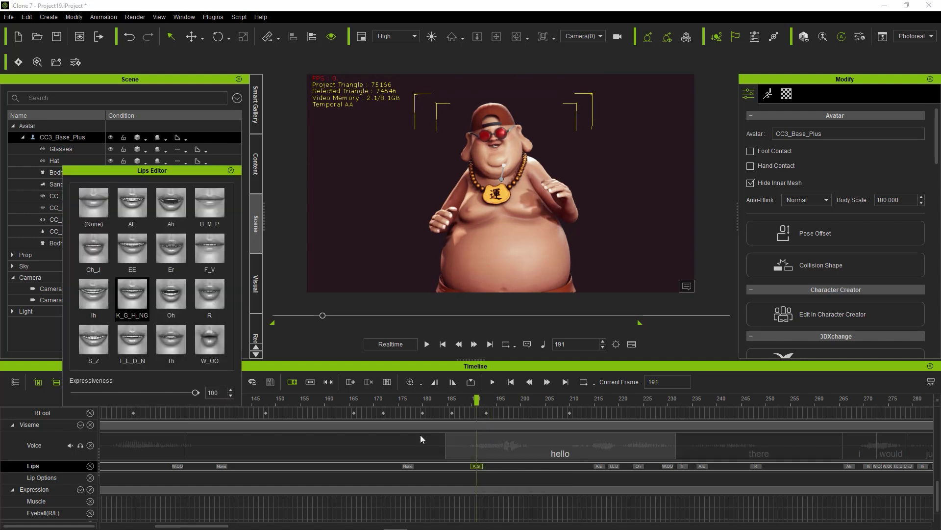
{"action": "left_click", "coordinate": [168, 299]}
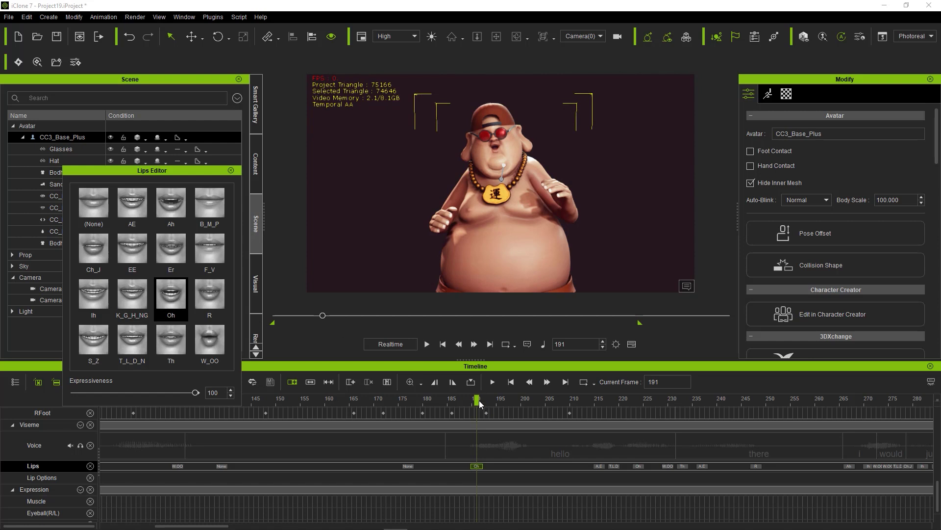
{"action": "left_click_drag", "start_coordinate": [476, 399], "coordinate": [561, 418]}
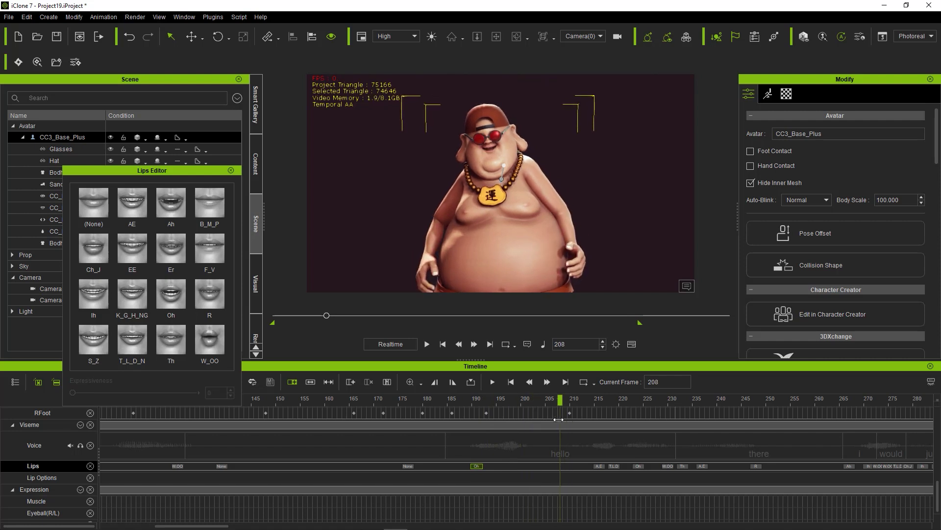
{"action": "left_click", "coordinate": [139, 297]}
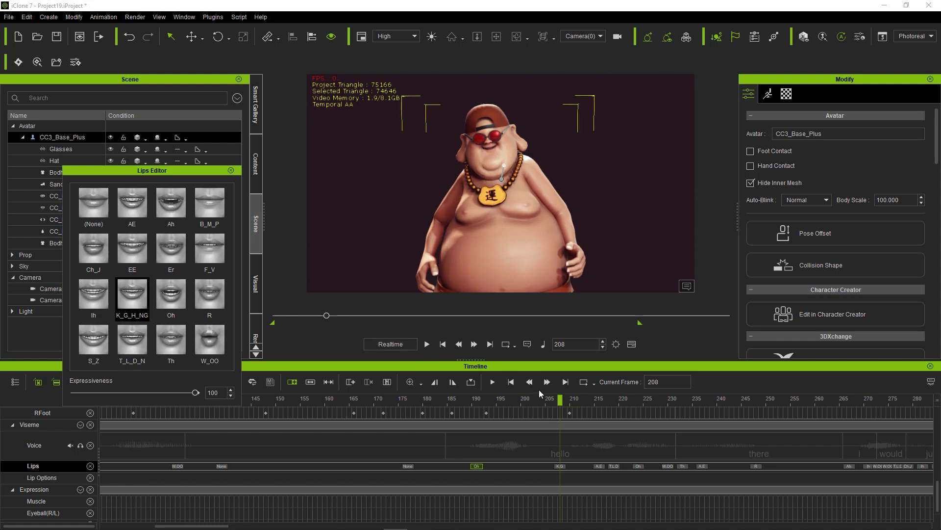
- Replace "would" with "was" in the voice clip's AccuLips script and apply the change
{"action": "left_click_drag", "start_coordinate": [560, 398], "coordinate": [756, 417]}
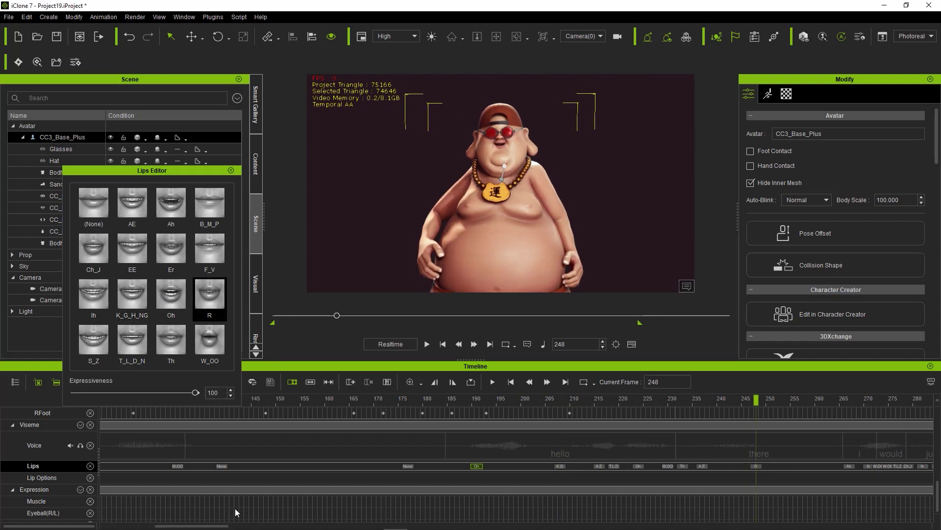
{"action": "left_click_drag", "start_coordinate": [217, 526], "coordinate": [257, 526]}
{"action": "left_click_drag", "start_coordinate": [319, 400], "coordinate": [407, 410]}
{"action": "double_click", "coordinate": [456, 452]}
{"action": "type", "text": "was"}
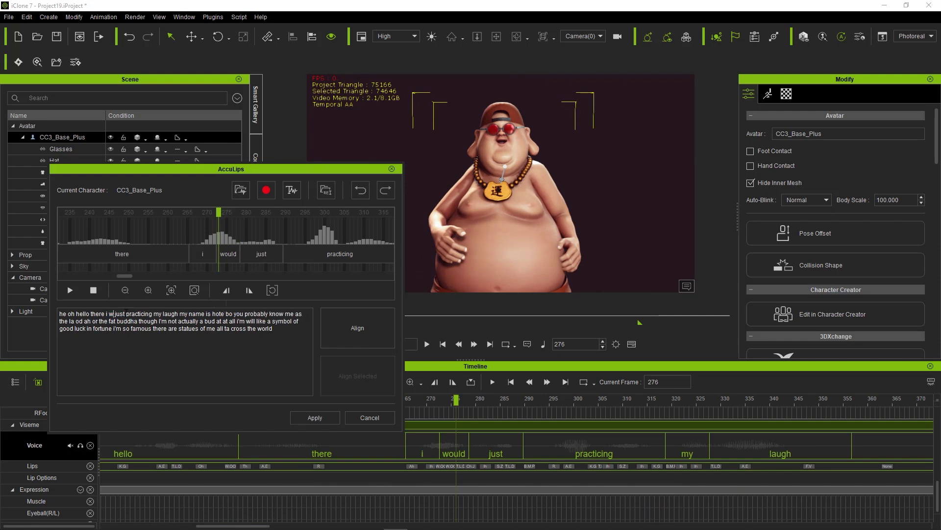
{"action": "left_click", "coordinate": [314, 416]}
- Try to realign only the word "was" with the voice clip and apply the result
{"action": "double_click", "coordinate": [453, 449]}
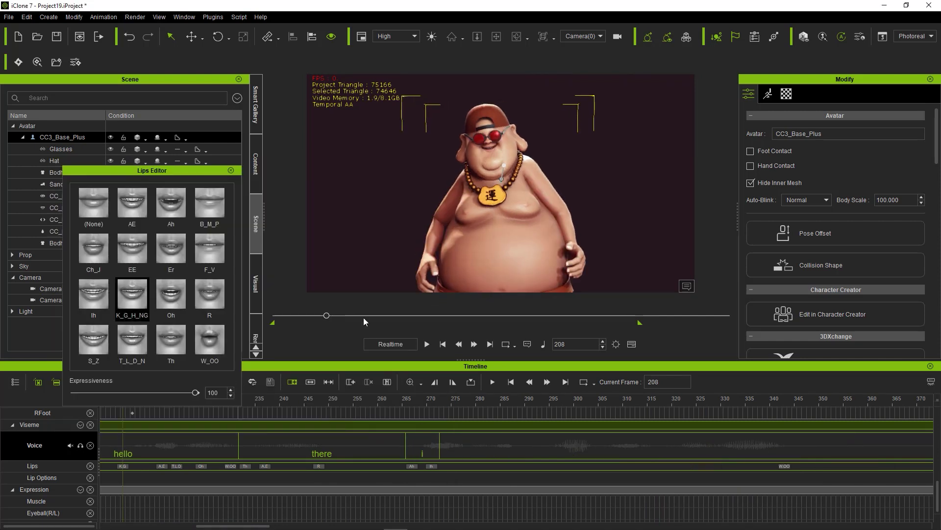
{"action": "double_click", "coordinate": [572, 448]}
{"action": "left_click", "coordinate": [334, 375]}
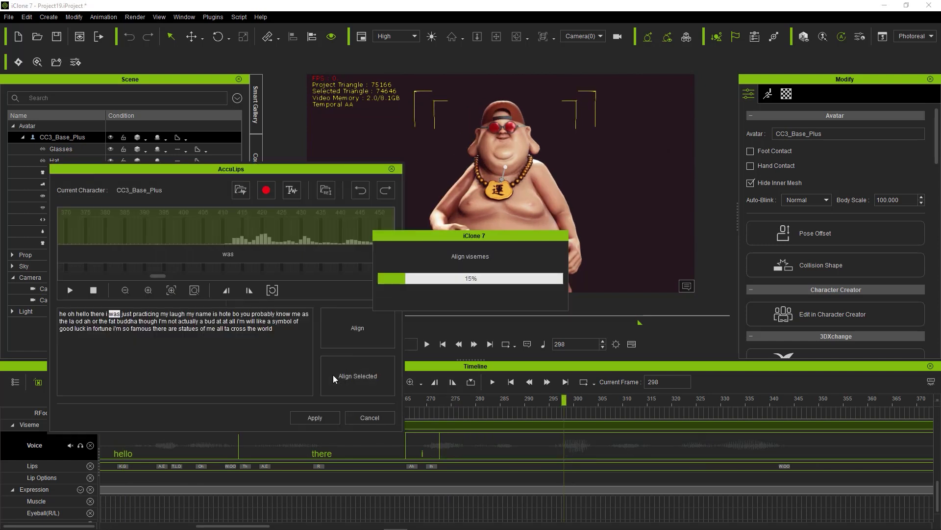
{"action": "left_click", "coordinate": [299, 417]}
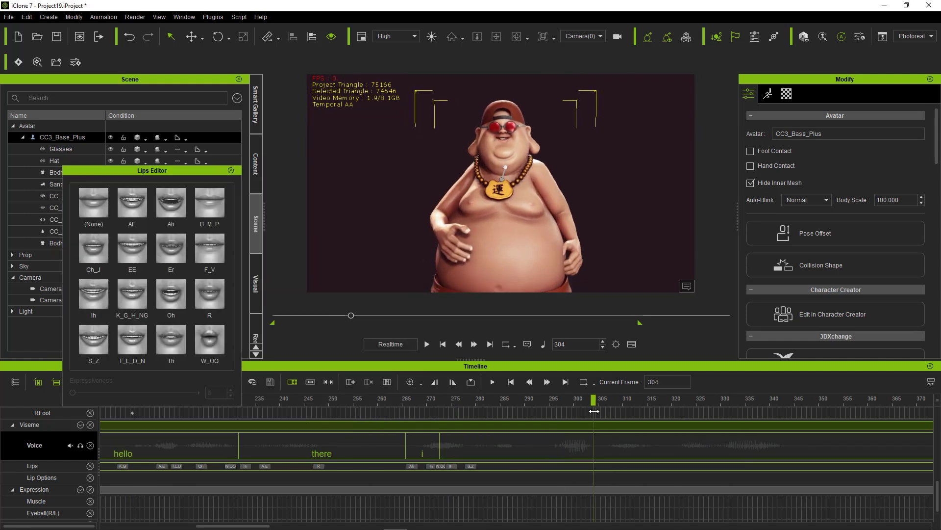
- Play and scrub the section from "hello" into "was" to check the partial realignment
{"action": "left_click", "coordinate": [427, 344]}
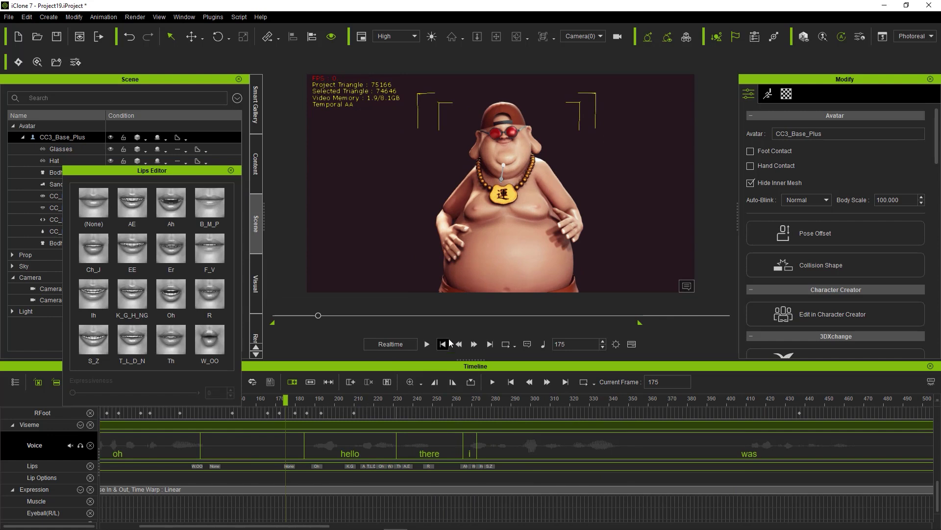
{"action": "left_click", "coordinate": [428, 348]}
{"action": "left_click", "coordinate": [654, 400]}
{"action": "left_click_drag", "start_coordinate": [654, 400], "coordinate": [565, 399]}
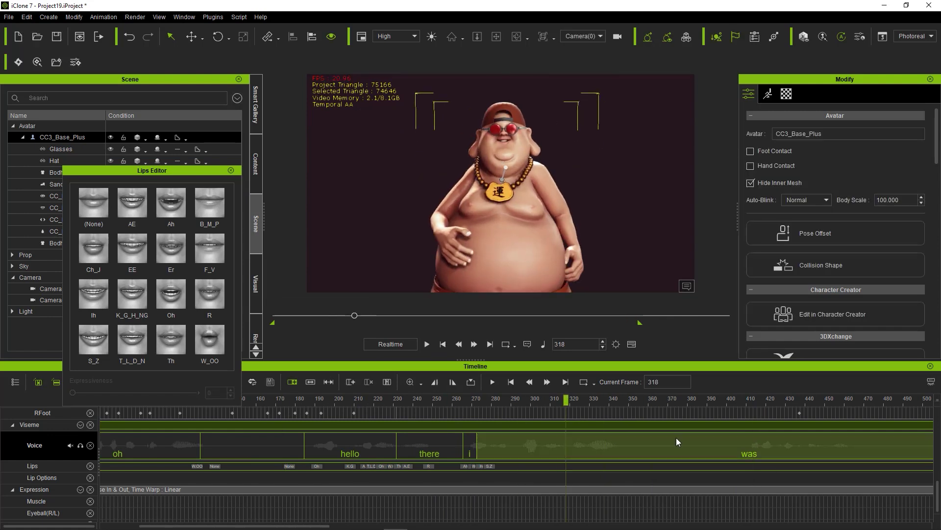
- Reopen the voice clip in AccuLips and realign the complete script with the voice
{"action": "left_click", "coordinate": [749, 399]}
{"action": "left_click_drag", "start_coordinate": [748, 399], "coordinate": [524, 448]}
{"action": "double_click", "coordinate": [526, 449]}
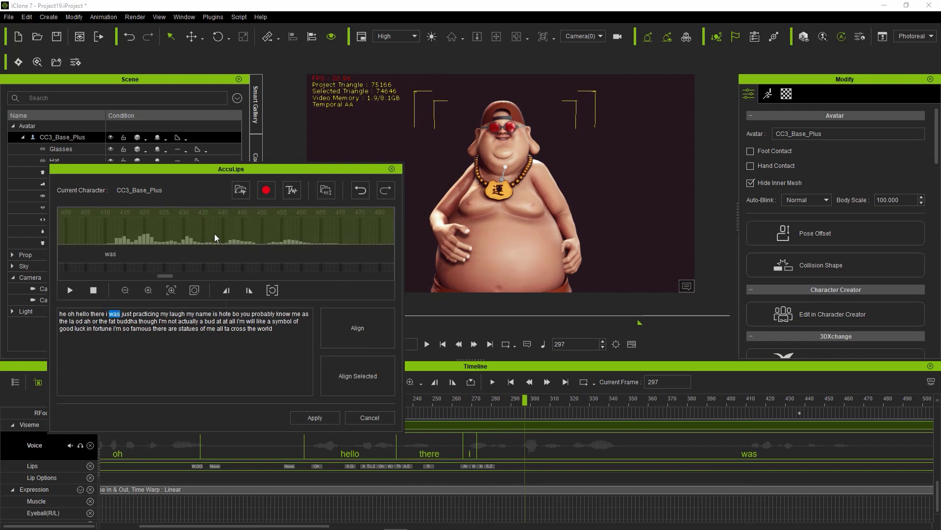
{"action": "double_click", "coordinate": [119, 313]}
{"action": "scroll", "coordinate": [141, 246], "scroll_direction": "down", "scroll_amount": 10}
{"action": "left_click_drag", "start_coordinate": [127, 212], "coordinate": [93, 258]}
{"action": "scroll", "coordinate": [95, 262], "scroll_direction": "up", "scroll_amount": 3}
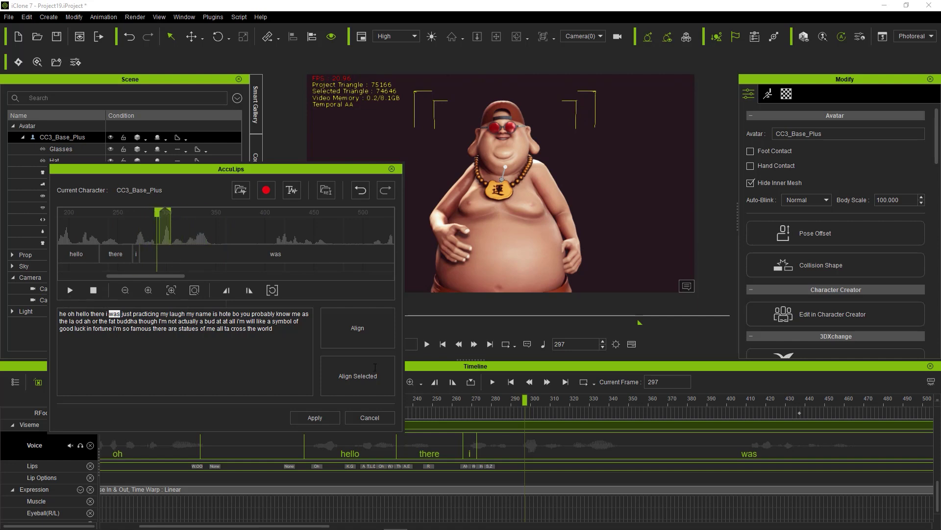
{"action": "left_click", "coordinate": [356, 336]}
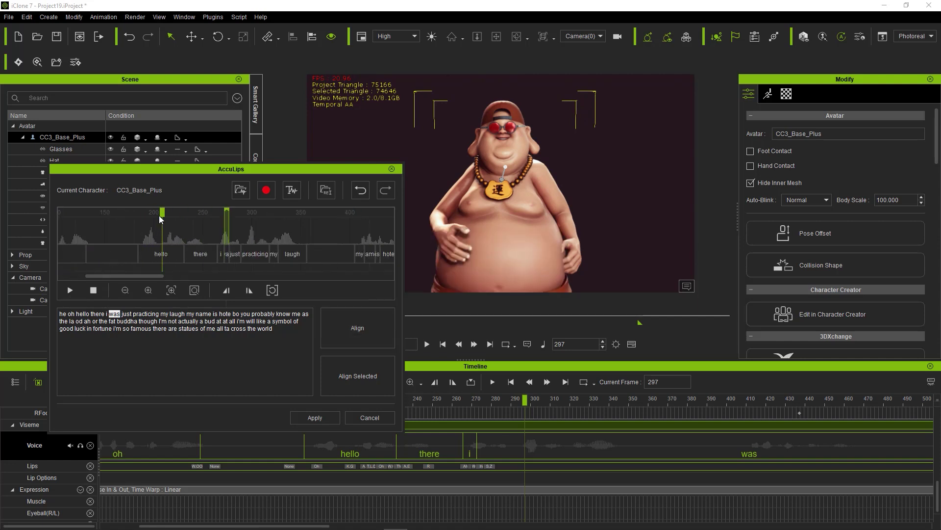
- Play the realigned words in AccuLips and apply the lip-sync to the avatar
{"action": "left_click", "coordinate": [271, 214]}
{"action": "left_click_drag", "start_coordinate": [314, 212], "coordinate": [146, 219]}
{"action": "left_click", "coordinate": [70, 290]}
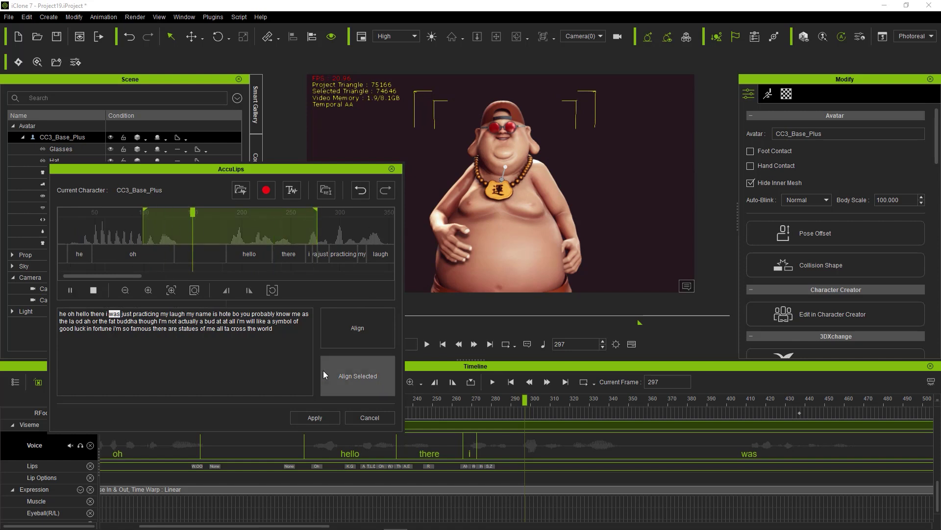
{"action": "left_click", "coordinate": [316, 418]}
- Play back the section from "hello there" to "laugh" to check the avatar's lip-sync
{"action": "left_click_drag", "start_coordinate": [523, 402], "coordinate": [297, 400]}
{"action": "scroll", "coordinate": [649, 478], "scroll_direction": "up", "scroll_amount": 5, "text": "ctrl"}
{"action": "left_click", "coordinate": [426, 344]}
{"action": "left_click", "coordinate": [427, 344]}
{"action": "scroll", "coordinate": [498, 435], "scroll_direction": "up", "scroll_amount": 1, "text": "ctrl"}
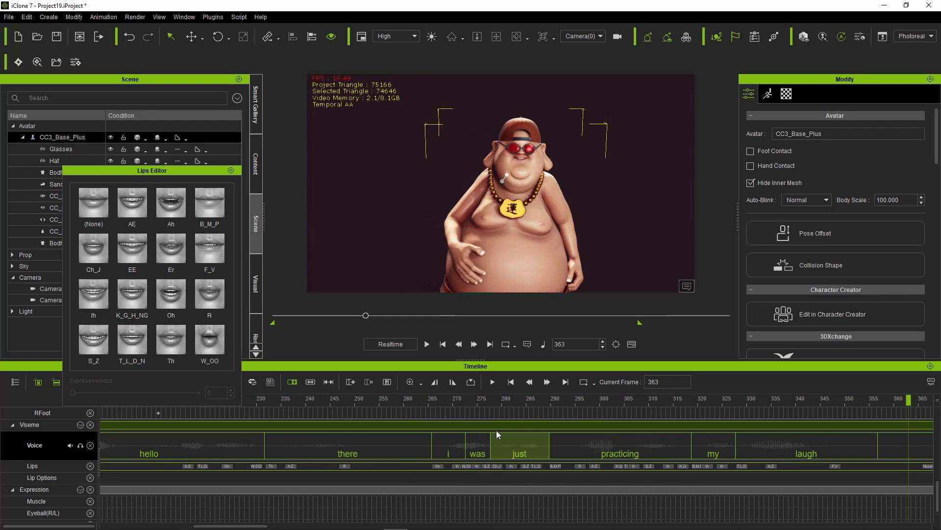
{"action": "left_click_drag", "start_coordinate": [366, 316], "coordinate": [348, 322]}
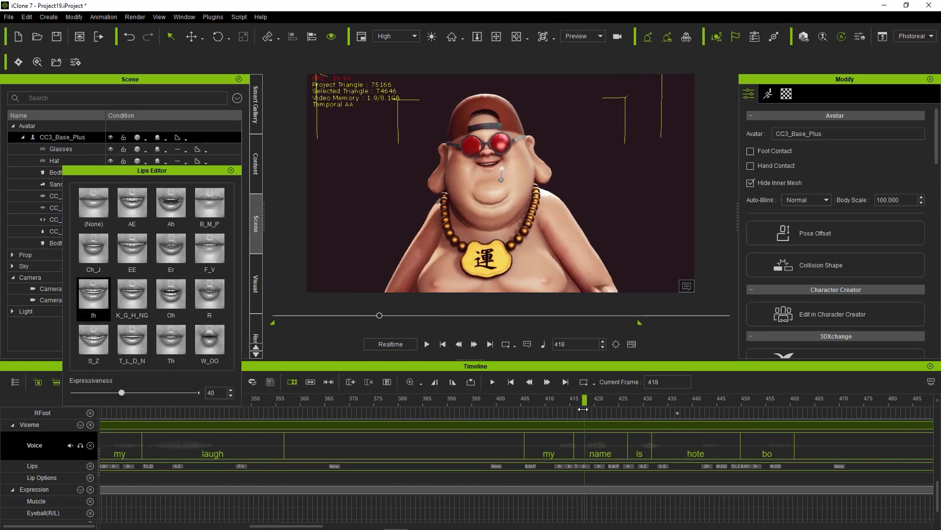
- Move the Oh and W_OO lip keys in "hote" earlier, to about frames 441 and 444
{"action": "left_click", "coordinate": [697, 466]}
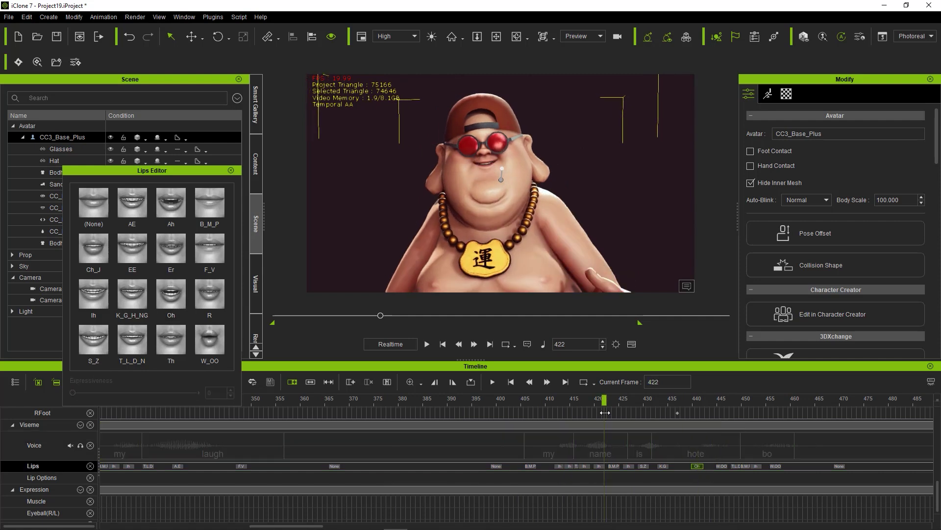
{"action": "left_click_drag", "start_coordinate": [701, 427], "coordinate": [735, 408]}
{"action": "left_click", "coordinate": [745, 466]}
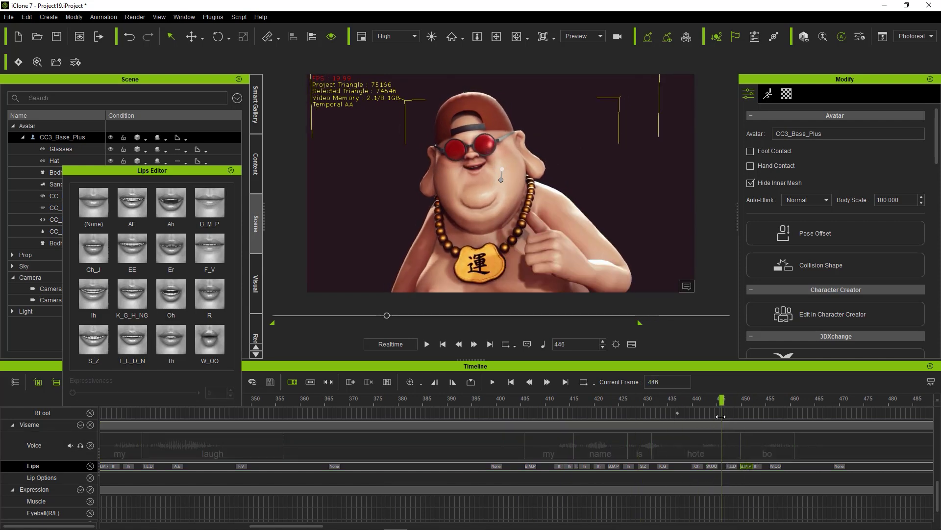
- Add an AE lip shape at about frame 449 and delete the B_M_P key at frame 451
{"action": "left_click", "coordinate": [132, 202]}
{"action": "left_click", "coordinate": [747, 400]}
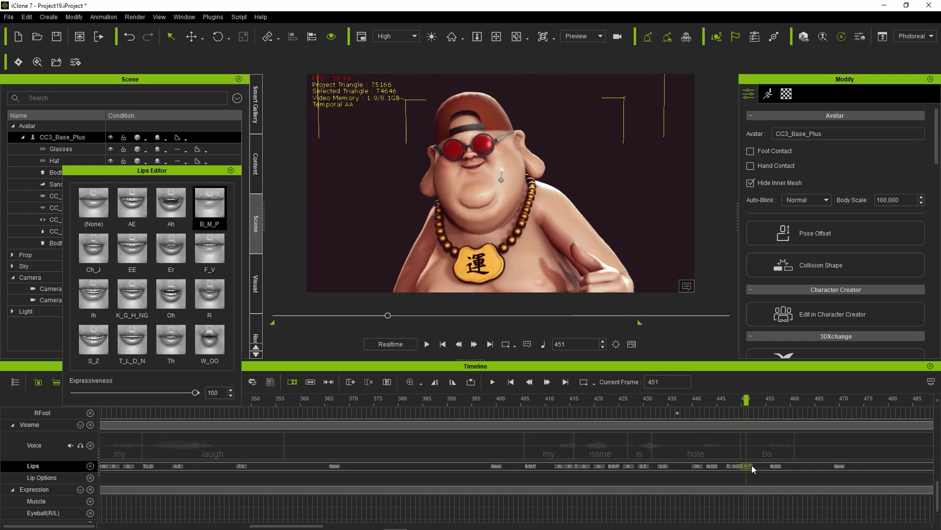
{"action": "left_click_drag", "start_coordinate": [750, 403], "coordinate": [756, 446]}
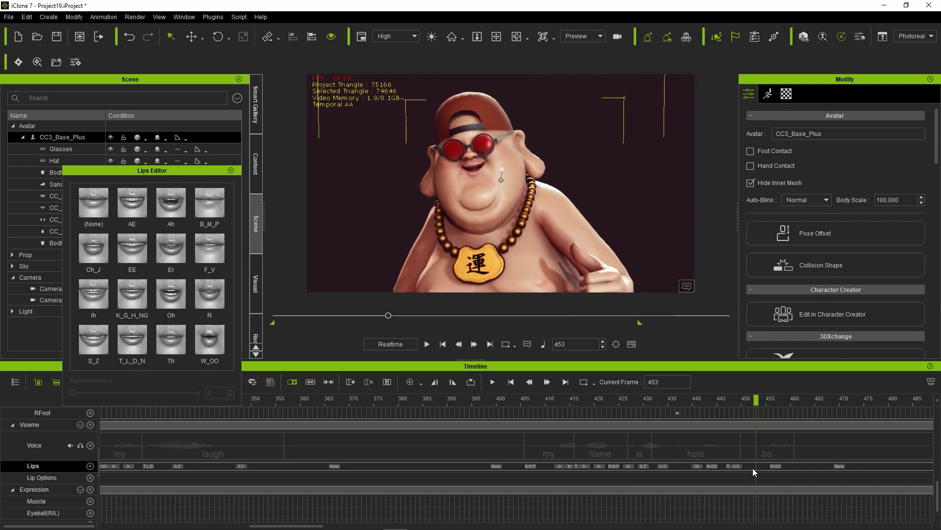
- Add an EE lip shape at frame 453 and change the W_OO key in "bo" to None
{"action": "left_click", "coordinate": [132, 248]}
{"action": "double_click", "coordinate": [777, 466]}
{"action": "left_click", "coordinate": [94, 202]}
- Scrub from the end of "bo" through "you probably know me as the" and examine the mouth shapes
{"action": "left_click_drag", "start_coordinate": [778, 401], "coordinate": [829, 402]}
{"action": "left_click_drag", "start_coordinate": [303, 526], "coordinate": [346, 525]}
{"action": "left_click_drag", "start_coordinate": [376, 401], "coordinate": [656, 408]}
{"action": "double_click", "coordinate": [662, 467]}
{"action": "left_click_drag", "start_coordinate": [358, 525], "coordinate": [391, 525]}
{"action": "right_click_drag", "start_coordinate": [606, 174], "coordinate": [670, 167]}
{"action": "left_click_drag", "start_coordinate": [314, 403], "coordinate": [738, 421]}
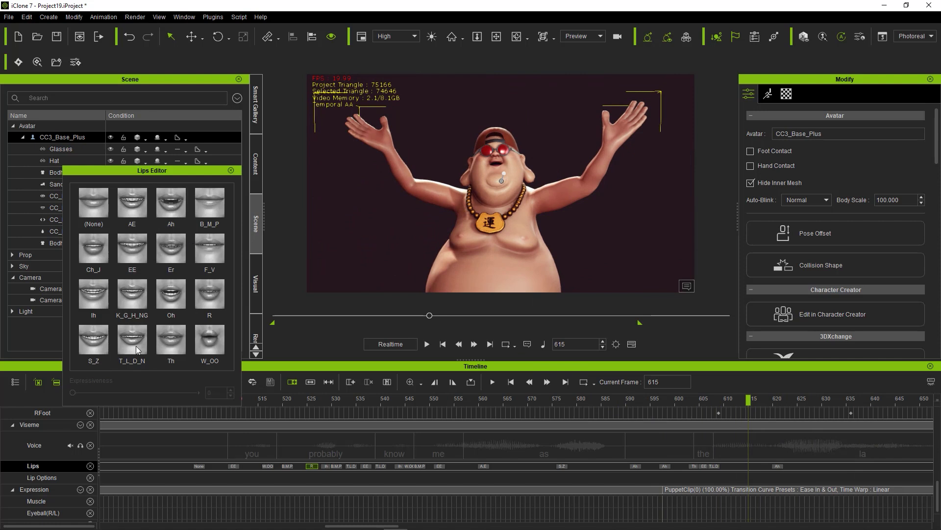
- Add a T_L_D_N lip shape at frame 615 and an F_V shape at frame 627
{"action": "left_click", "coordinate": [132, 344]}
{"action": "left_click", "coordinate": [807, 401]}
{"action": "left_click", "coordinate": [210, 252]}
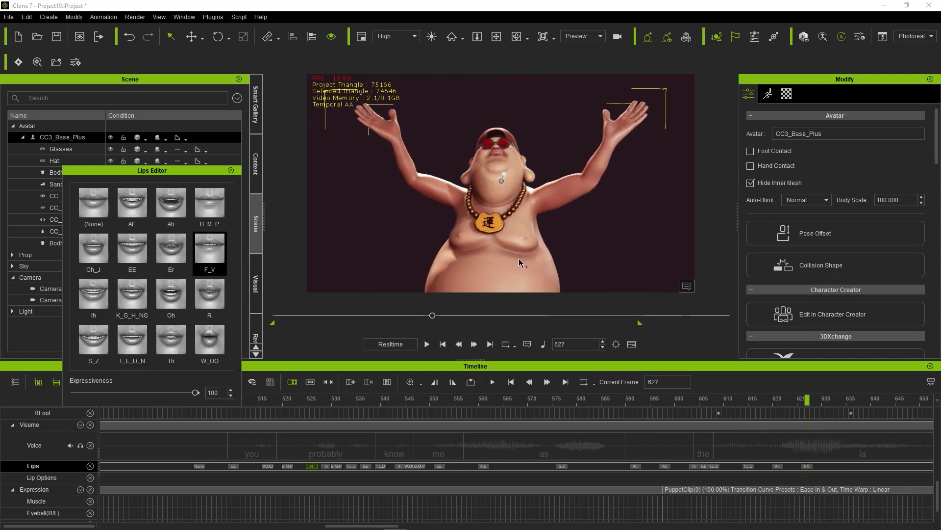
{"action": "key", "text": "space"}
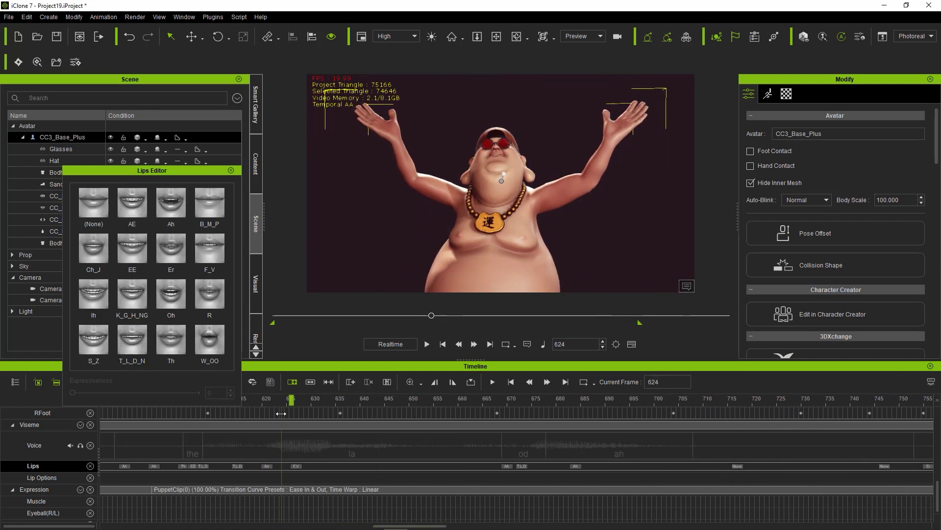
- Add a B_M_P lip shape at about frame 661 and change the Ah key at frame 670 to W_OO
{"action": "left_click_drag", "start_coordinate": [469, 417], "coordinate": [507, 404]}
{"action": "left_click", "coordinate": [210, 205]}
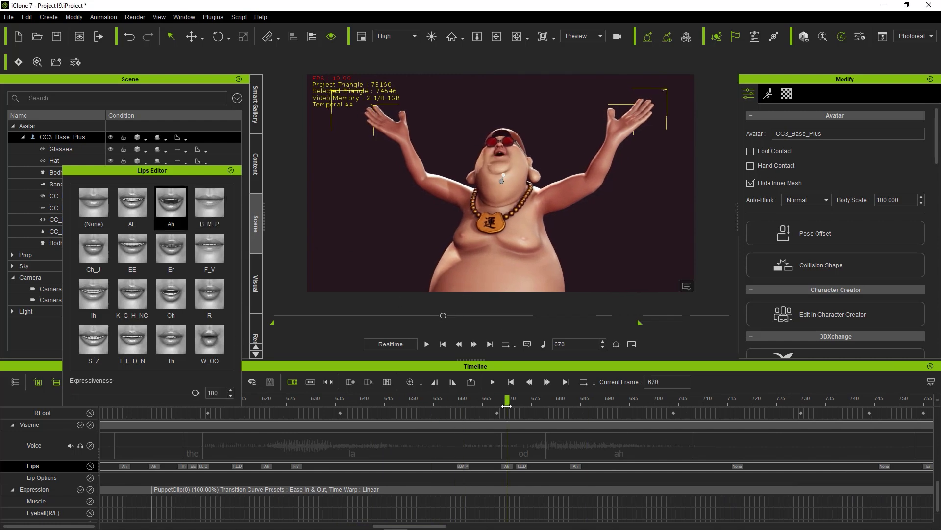
{"action": "left_click", "coordinate": [210, 340]}
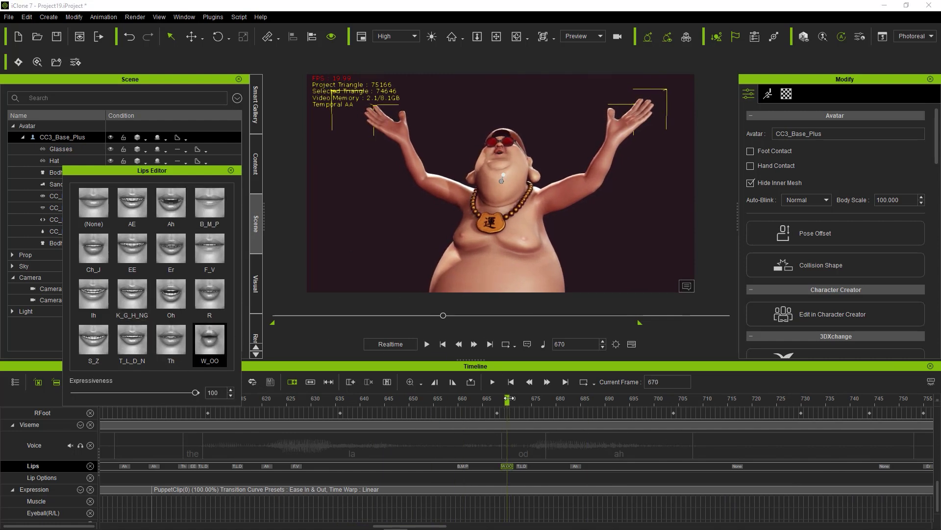
{"action": "key", "text": "space"}
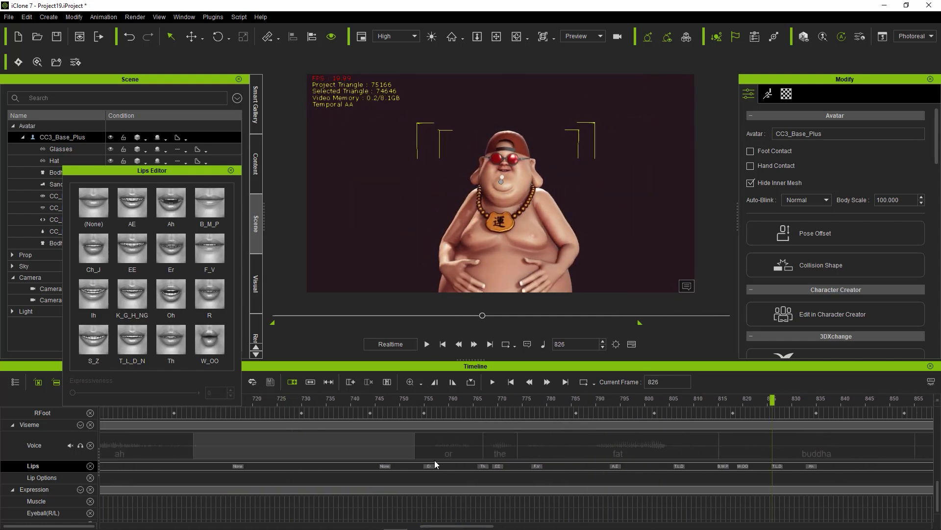
- Scrub through the remaining speech from "or the fat buddha" to "world" and examine the mouth shapes
{"action": "left_click_drag", "start_coordinate": [333, 410], "coordinate": [788, 416]}
{"action": "left_click_drag", "start_coordinate": [534, 526], "coordinate": [578, 526]}
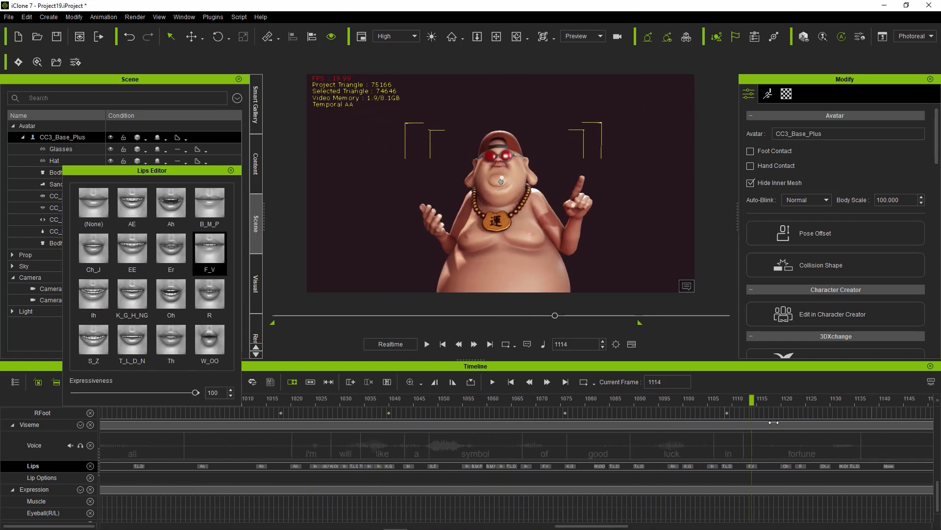
{"action": "scroll", "coordinate": [364, 447], "scroll_direction": "down", "scroll_amount": 1, "text": "ctrl"}
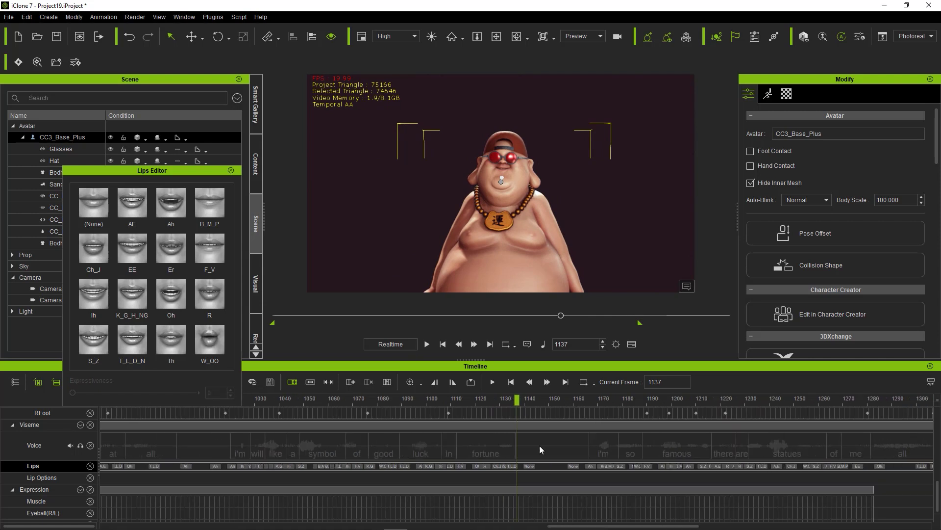
{"action": "left_click_drag", "start_coordinate": [525, 403], "coordinate": [739, 418]}
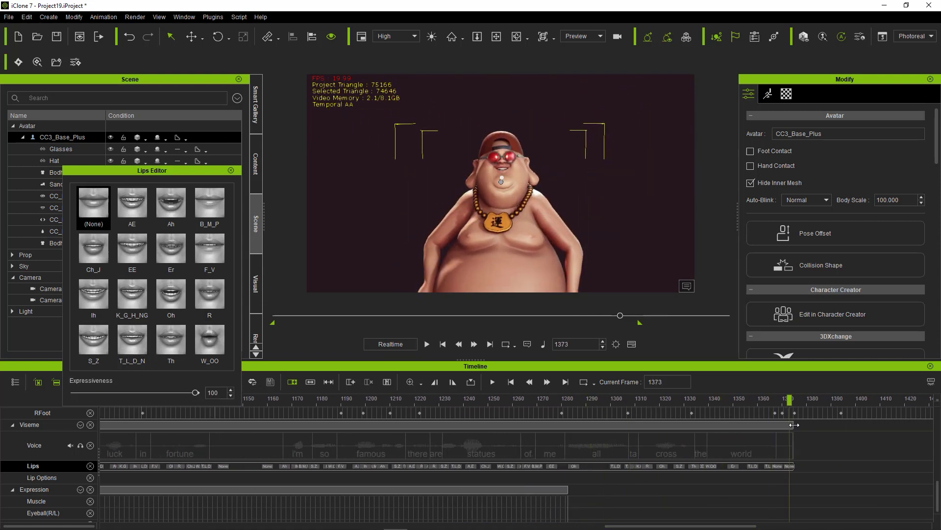
- Set the project's playback range to frames 1 to 1405
{"action": "left_click", "coordinate": [377, 231]}
{"action": "left_click", "coordinate": [480, 252]}
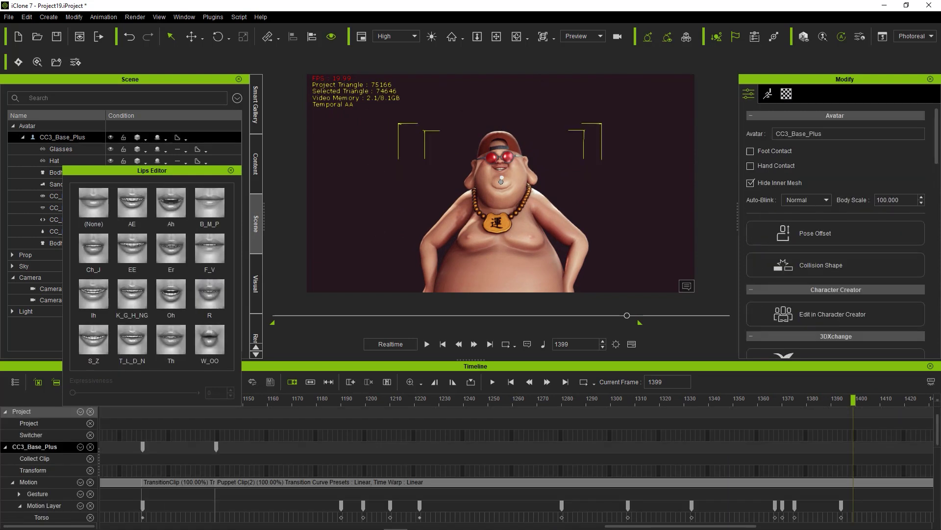
{"action": "left_click", "coordinate": [569, 207]}
{"action": "left_click_drag", "start_coordinate": [629, 320], "coordinate": [630, 320]}
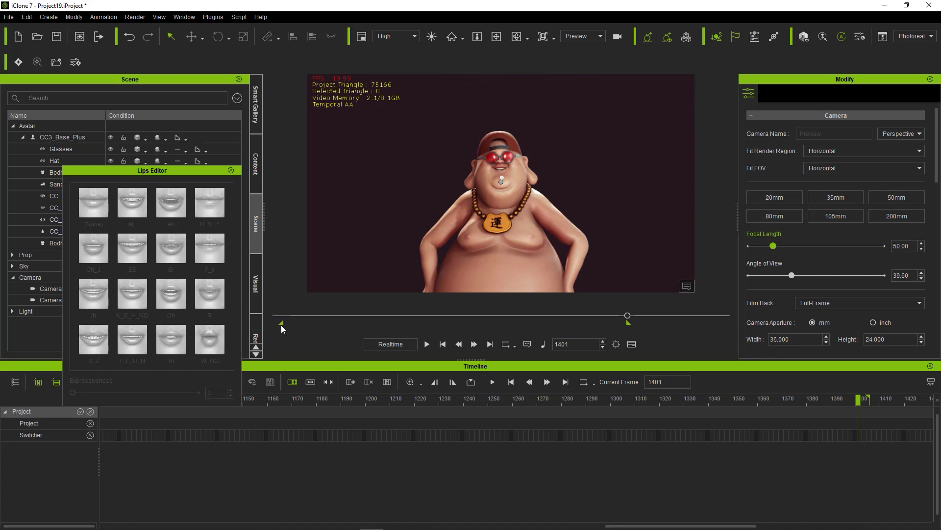
{"action": "left_click_drag", "start_coordinate": [281, 322], "coordinate": [246, 315]}
- Export the audio of frames 1 to 1405 as the WAV file RenderAudio in the CC-Blender-Lipsync folder
{"action": "left_click", "coordinate": [143, 17]}
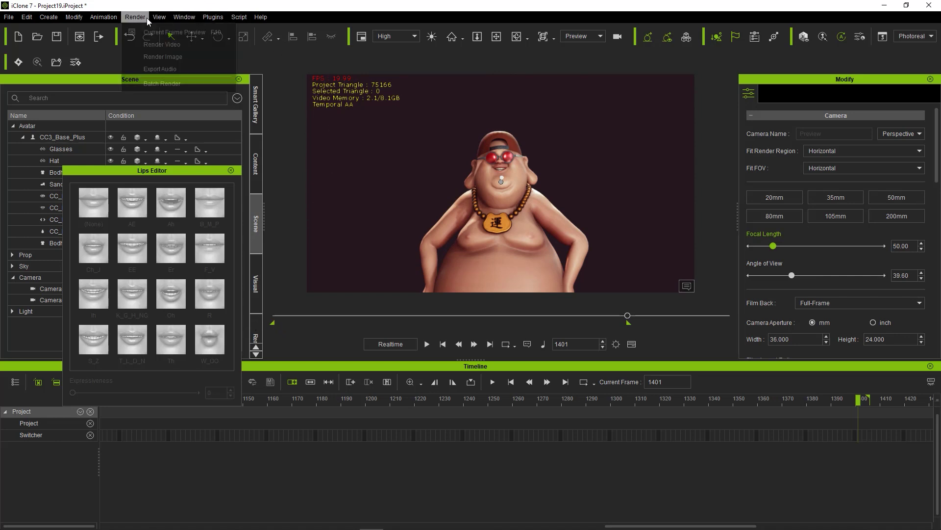
{"action": "left_click", "coordinate": [166, 68]}
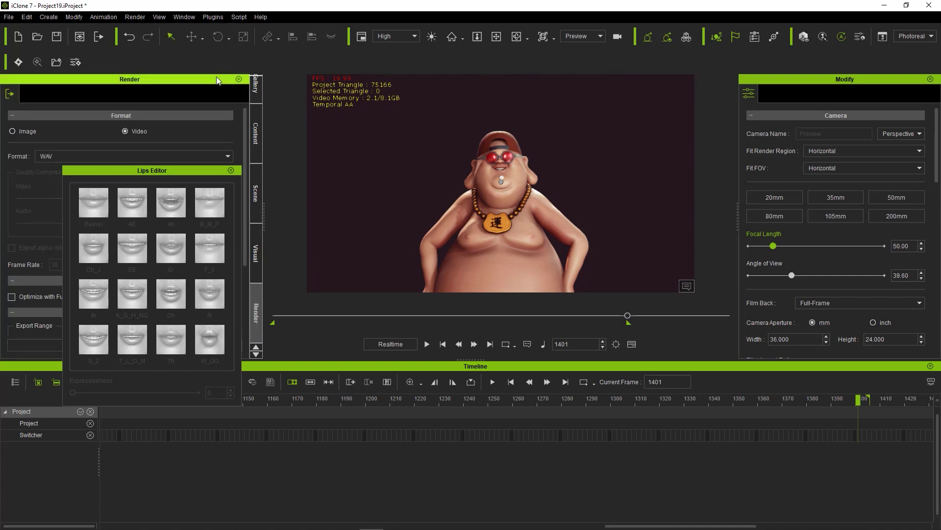
{"action": "left_click", "coordinate": [231, 170]}
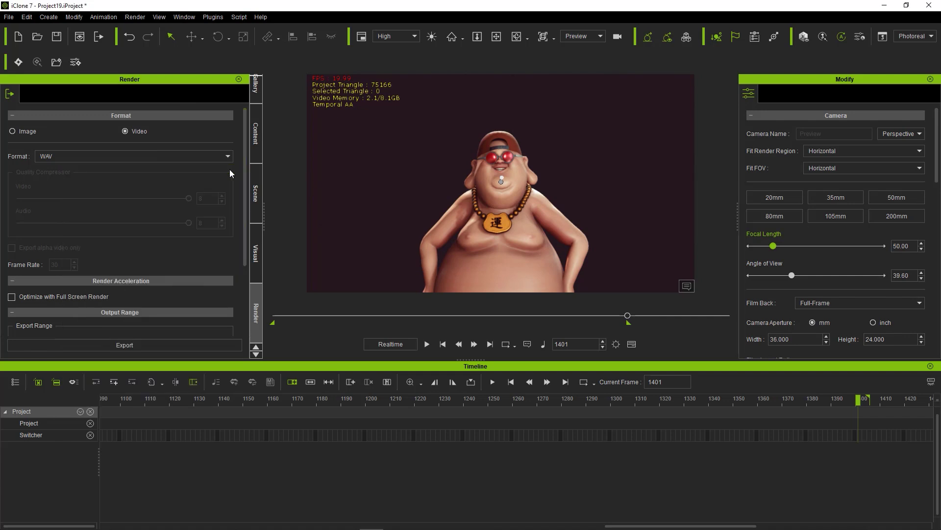
{"action": "scroll", "coordinate": [119, 222], "scroll_direction": "down", "scroll_amount": 3}
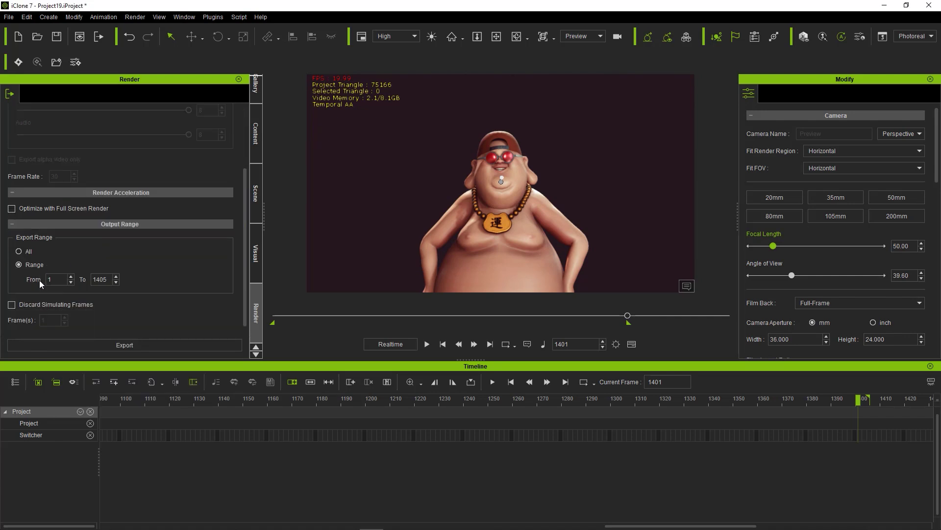
{"action": "left_click", "coordinate": [125, 345]}
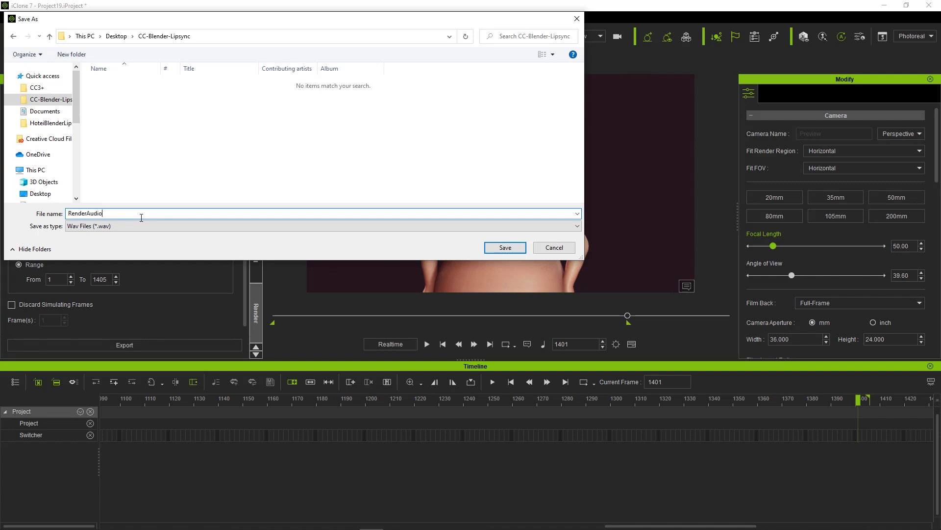
{"action": "key", "text": "Return"}
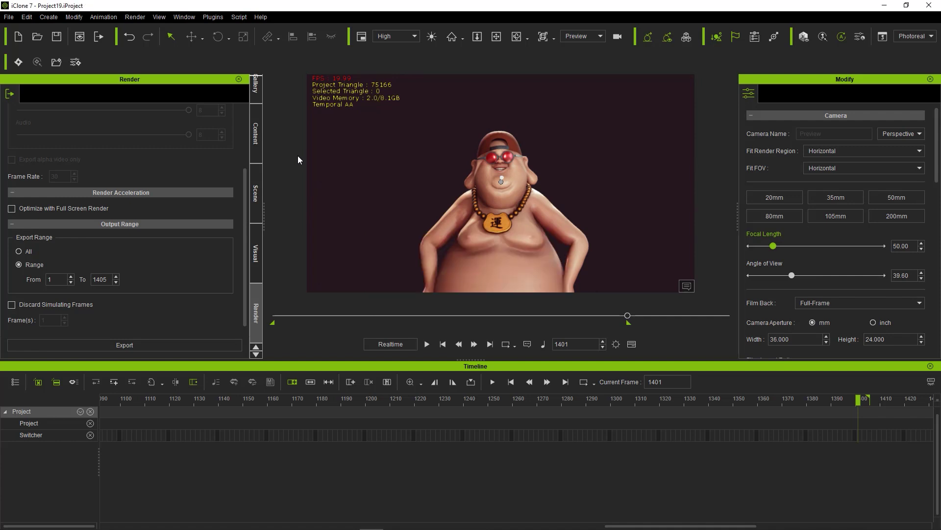
- Select the CC3_Base_Plus avatar and export it with the Blender preset as HoteiRender.fbx in the CC-Blender-Lipsync folder
{"action": "left_click", "coordinate": [9, 16]}
{"action": "mouse_move", "coordinate": [55, 101]}
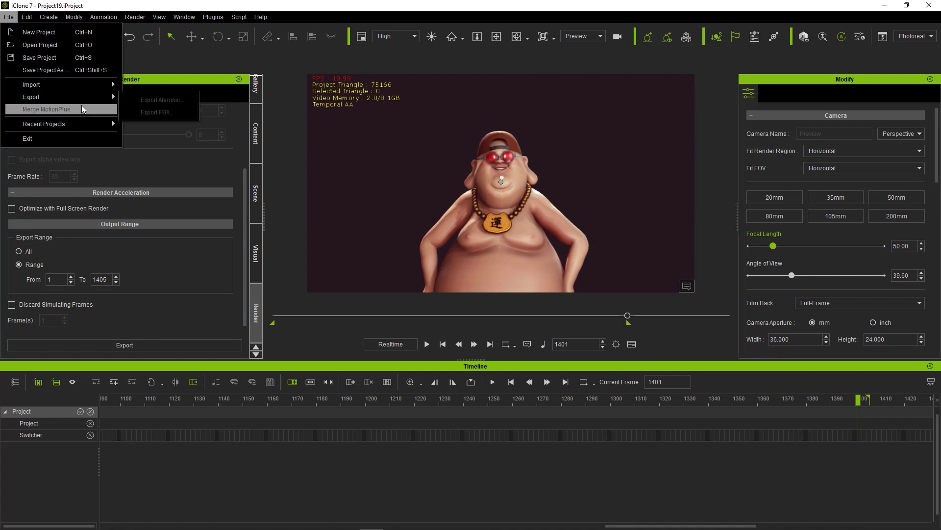
{"action": "left_click", "coordinate": [502, 249]}
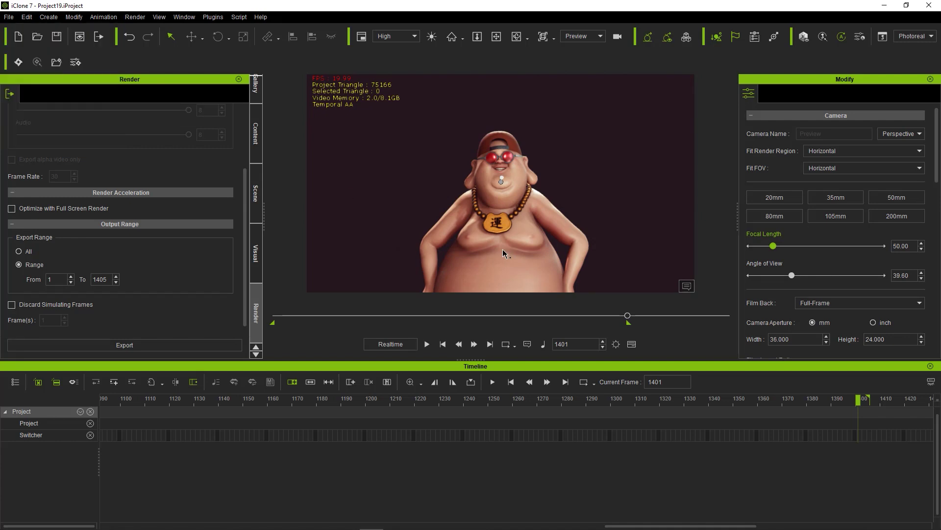
{"action": "left_click", "coordinate": [465, 247]}
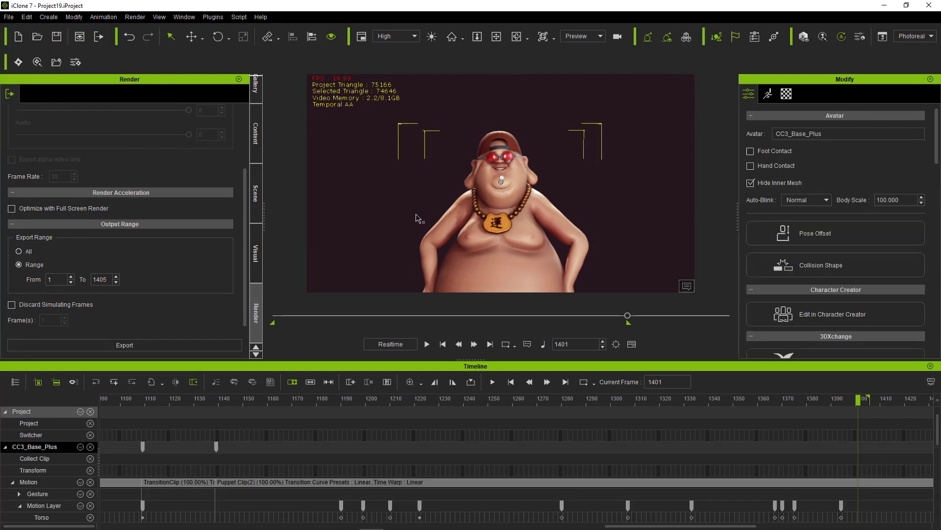
{"action": "left_click", "coordinate": [9, 17]}
{"action": "mouse_move", "coordinate": [37, 98]}
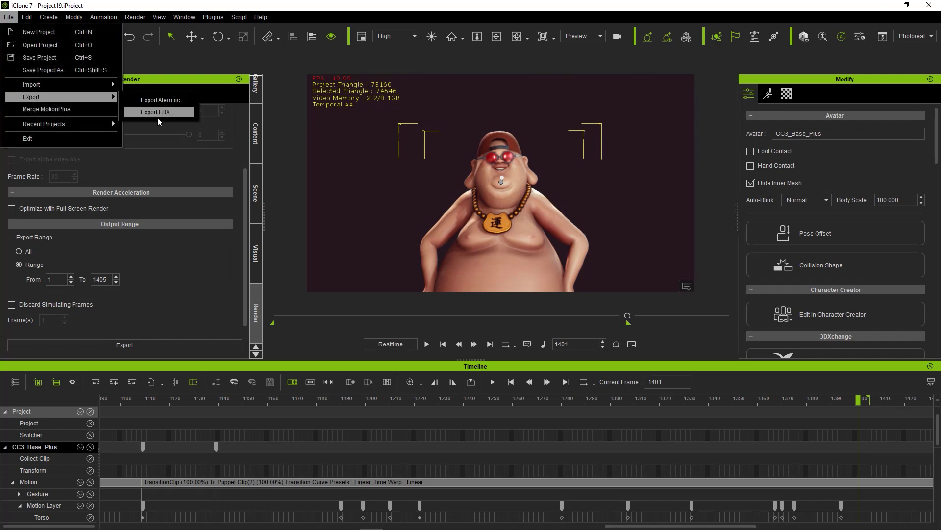
{"action": "left_click", "coordinate": [157, 112]}
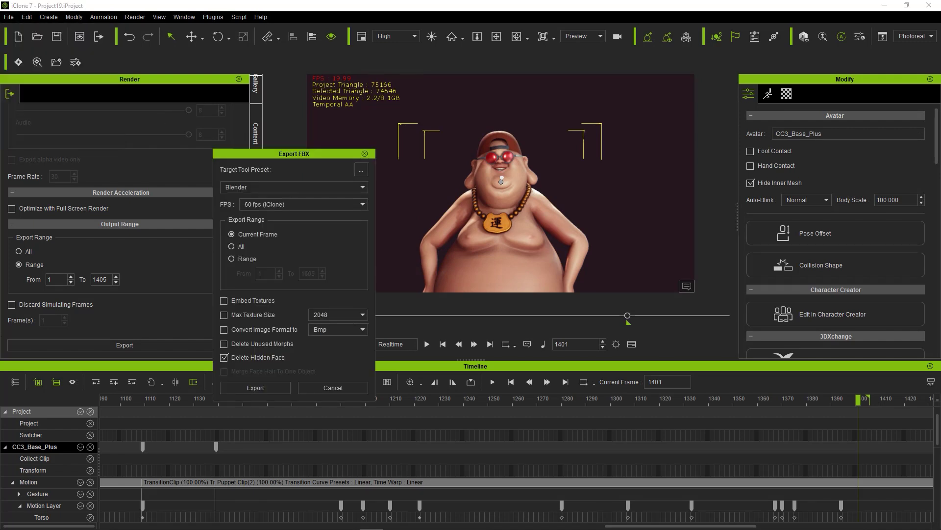
{"action": "left_click", "coordinate": [264, 383]}
{"action": "left_click", "coordinate": [508, 246]}
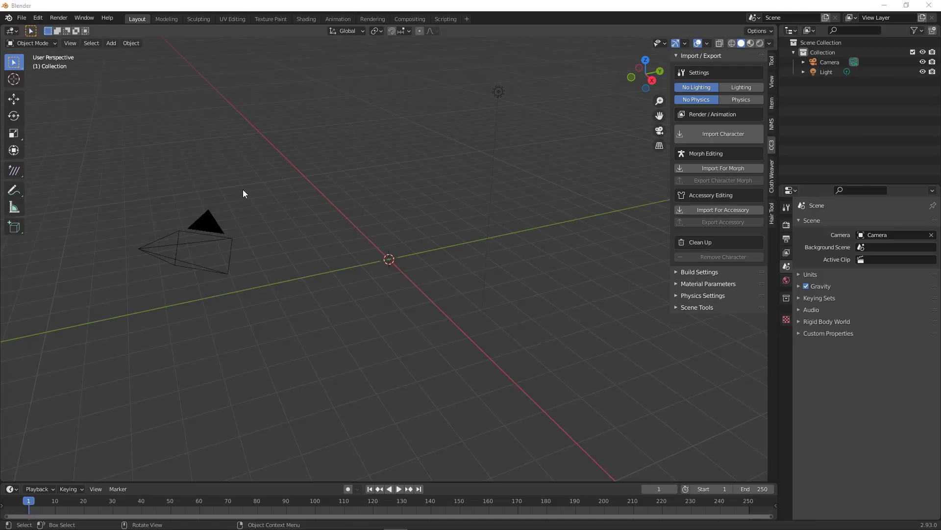
- In Blender, import HoteiRender.fbx from the CC-Blender-Lipsync folder as a CC3 character, with Import Animation enabled
{"action": "middle_click_drag", "start_coordinate": [322, 198], "coordinate": [363, 168]}
{"action": "left_click", "coordinate": [701, 134]}
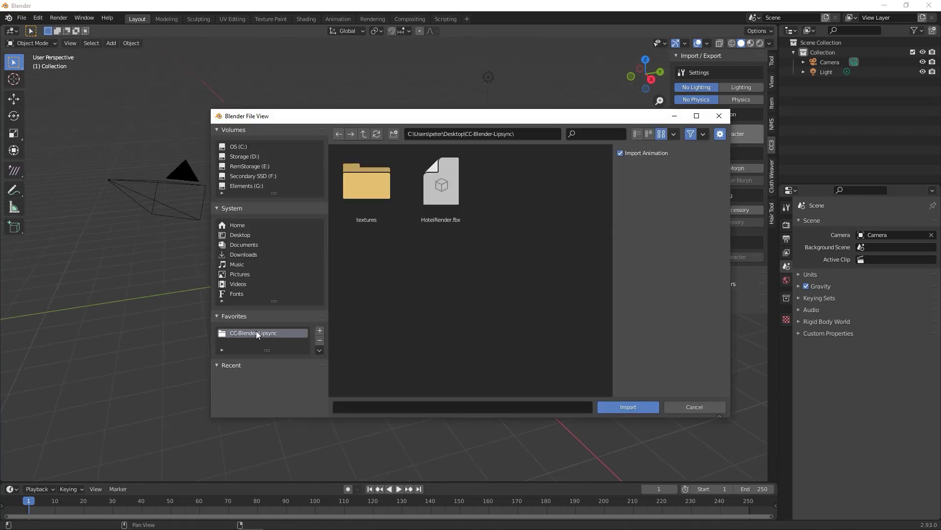
{"action": "double_click", "coordinate": [441, 195]}
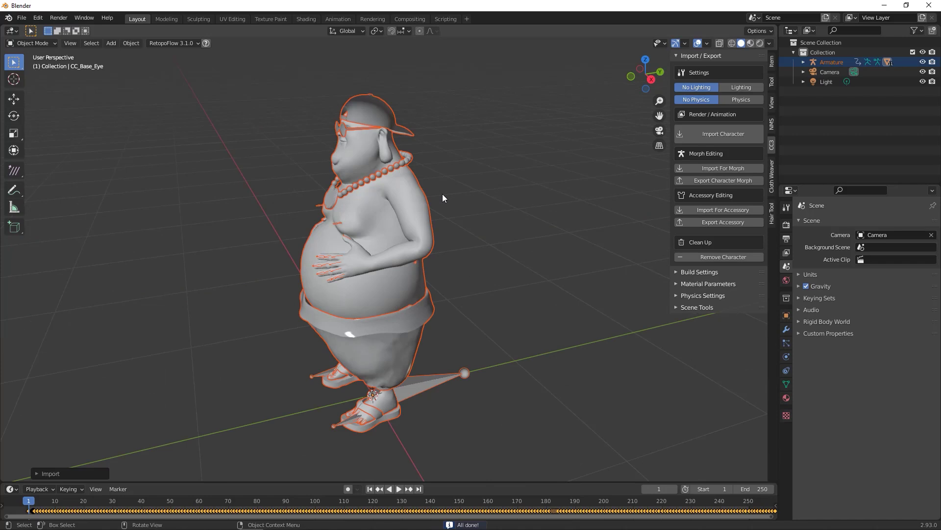
- Select the character's hat, enter Edit Mode and search the commands for "set by faces"
{"action": "middle_click_drag", "start_coordinate": [330, 205], "coordinate": [398, 178]}
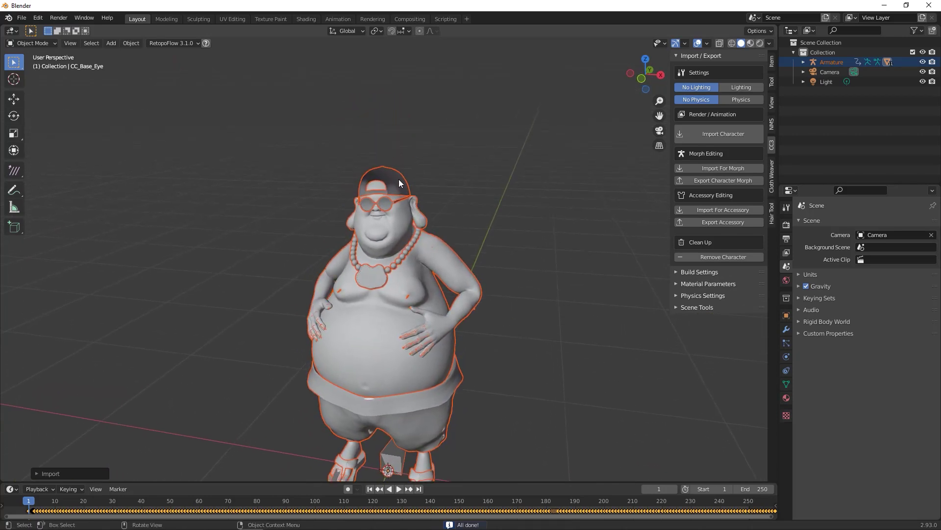
{"action": "left_click", "coordinate": [398, 178]}
{"action": "key", "text": "Tab"}
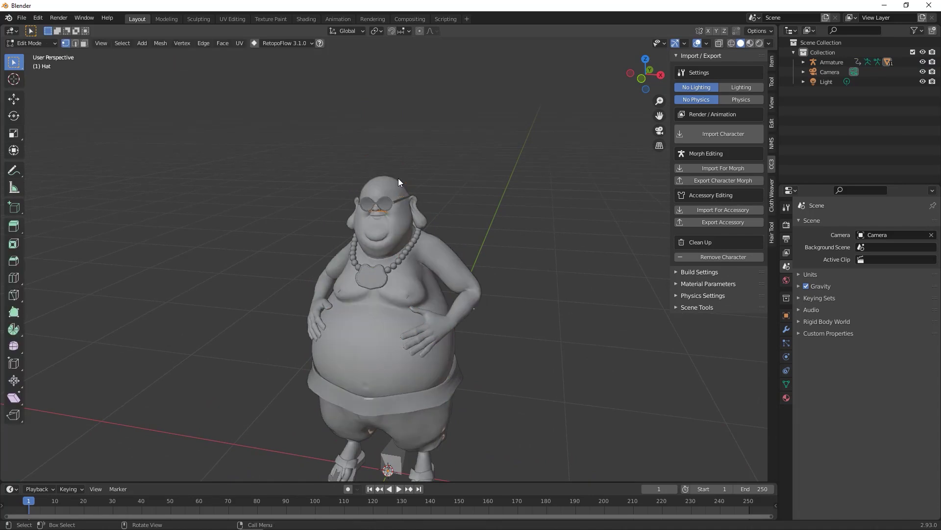
{"action": "key", "text": "F3"}
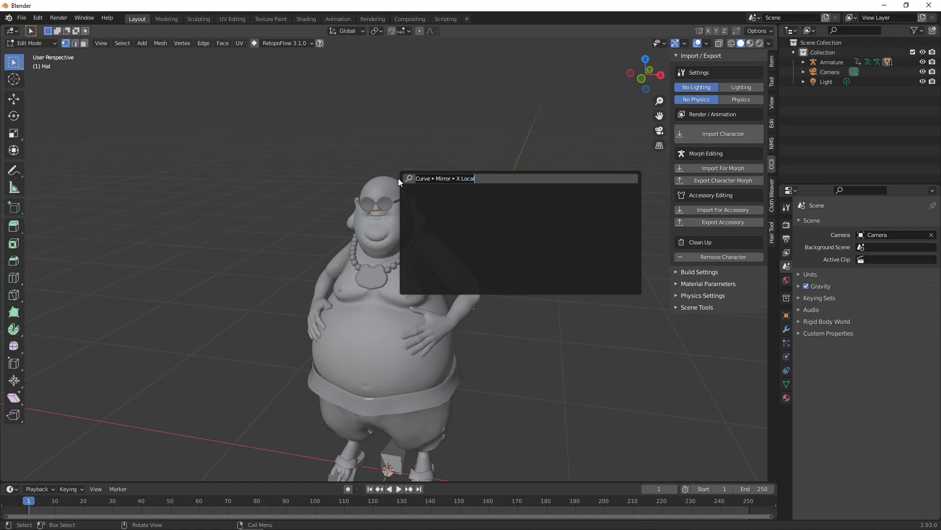
{"action": "type", "text": "set by"}
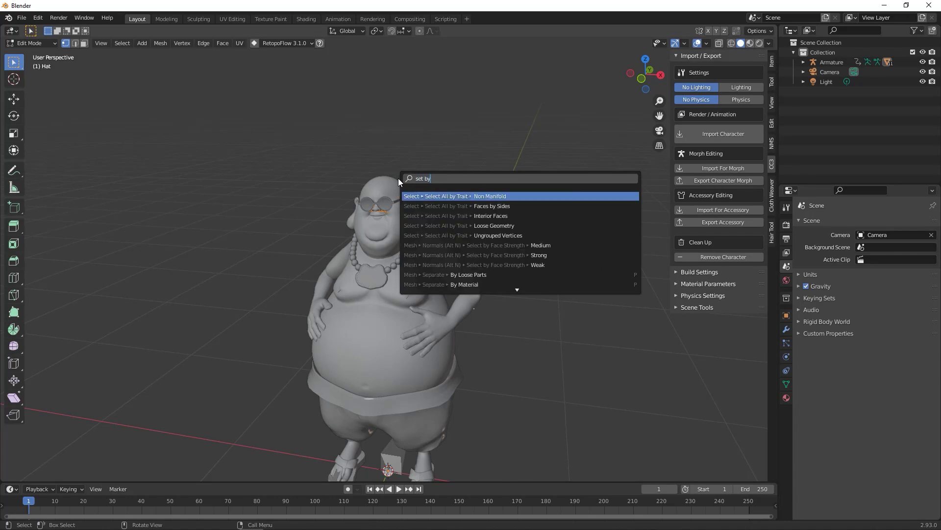
{"action": "key", "text": "BackSpace"}
{"action": "key", "text": "BackSpace"}
{"action": "key", "text": "BackSpace"}
{"action": "key", "text": "BackSpace"}
{"action": "key", "text": "BackSpace"}
{"action": "key", "text": "BackSpace"}
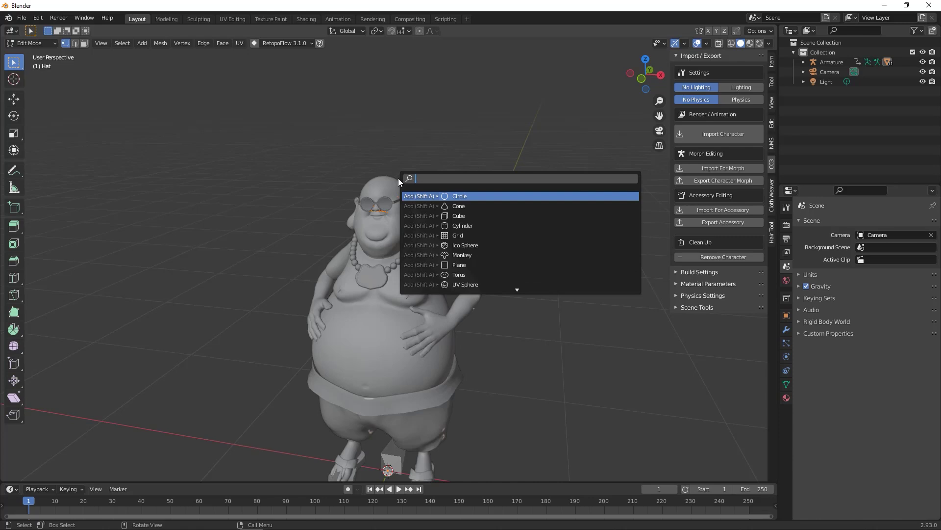
{"action": "type", "text": "set by faces"}
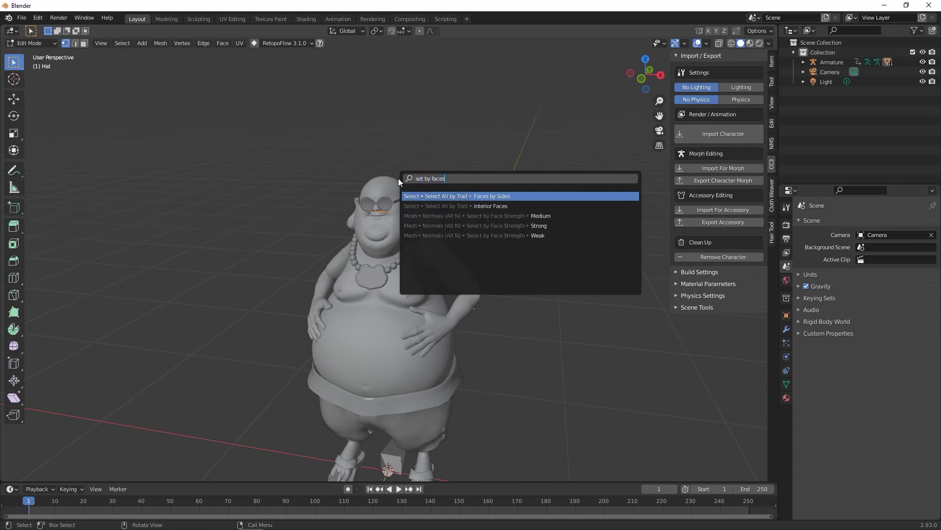
{"action": "left_click_drag", "start_coordinate": [454, 177], "coordinate": [404, 168]}
- Average the normals of the hat's mesh
{"action": "type", "text": "average"}
{"action": "key", "text": "Return"}
{"action": "key", "text": "Tab"}
{"action": "middle_click_drag", "start_coordinate": [403, 168], "coordinate": [369, 203]}
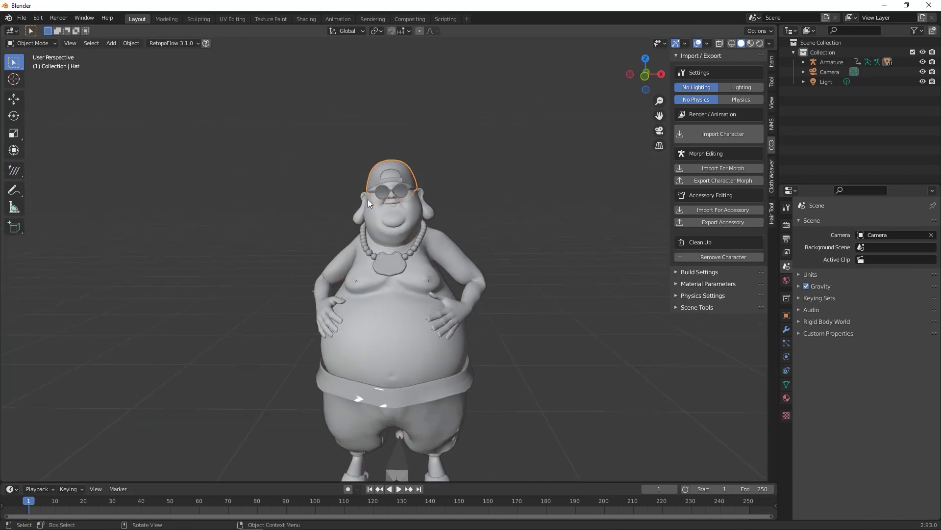
{"action": "key", "text": "Tab"}
{"action": "key", "text": "F3"}
{"action": "key", "text": "Return"}
- Shade the character's pants smooth and average their mesh normals
{"action": "left_click", "coordinate": [428, 402]}
{"action": "key", "text": "Tab"}
{"action": "key", "text": "Tab"}
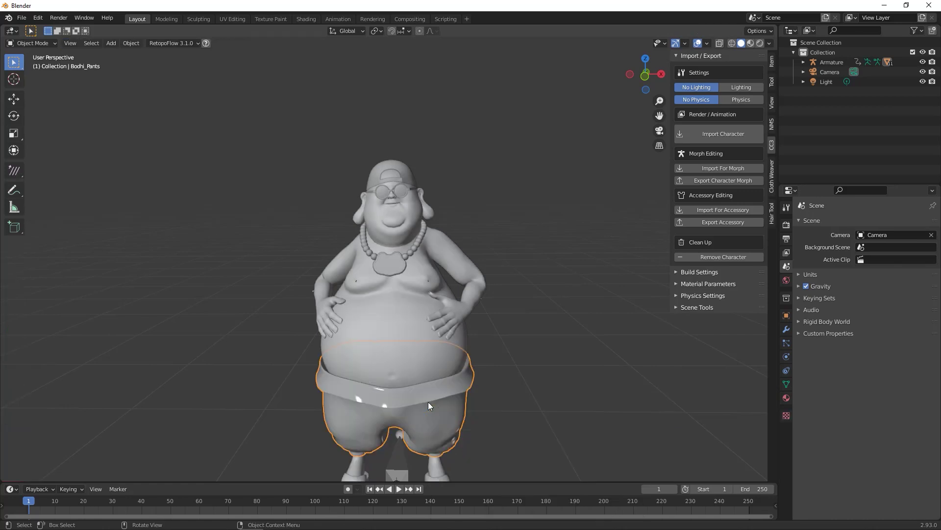
{"action": "key", "text": "F3"}
{"action": "type", "text": "s.m"}
{"action": "key", "text": "BackSpace"}
{"action": "key", "text": "BackSpace"}
{"action": "type", "text": "mo"}
{"action": "key", "text": "Return"}
{"action": "key", "text": "Tab"}
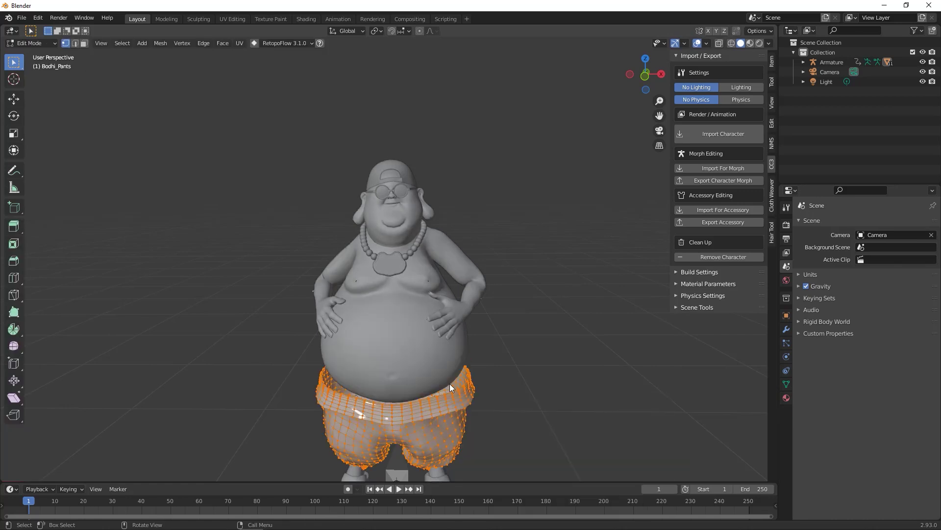
{"action": "key", "text": "F3"}
{"action": "key", "text": "Return"}
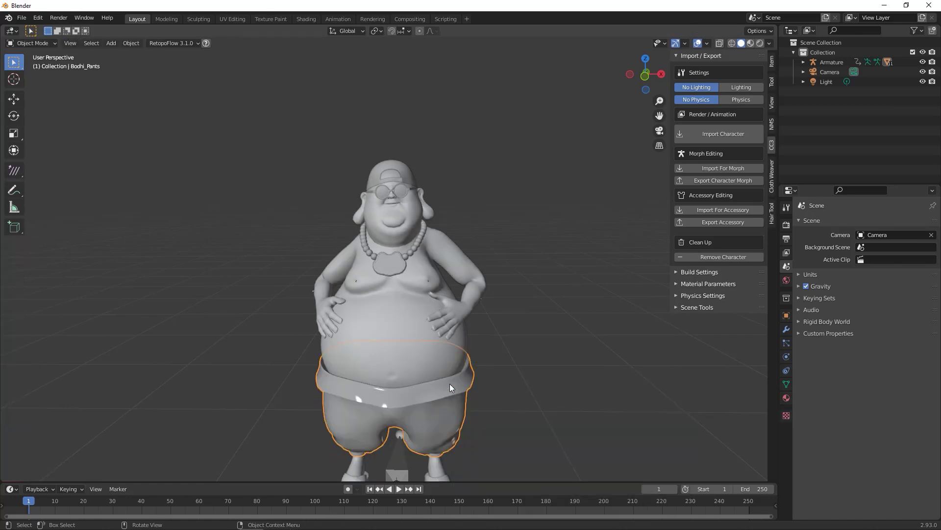
- Shade the necklace smooth and average its mesh normals
{"action": "left_click", "coordinate": [397, 263]}
{"action": "key", "text": "F3"}
{"action": "type", "text": "smoo"}
{"action": "key", "text": "Return"}
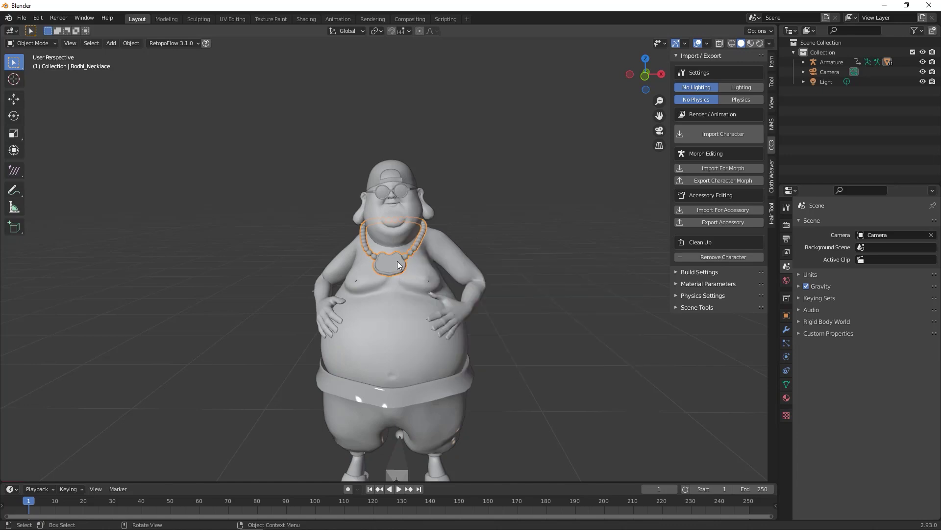
{"action": "key", "text": "Tab"}
{"action": "key", "text": "F3"}
{"action": "type", "text": "avera"}
{"action": "key", "text": "Return"}
{"action": "key", "text": "Tab"}
- Try to shade the glasses smooth and average their mesh normals
{"action": "left_click", "coordinate": [409, 192]}
{"action": "key", "text": "F3"}
{"action": "type", "text": "quick"}
{"action": "key", "text": "Escape"}
{"action": "key", "text": "Tab"}
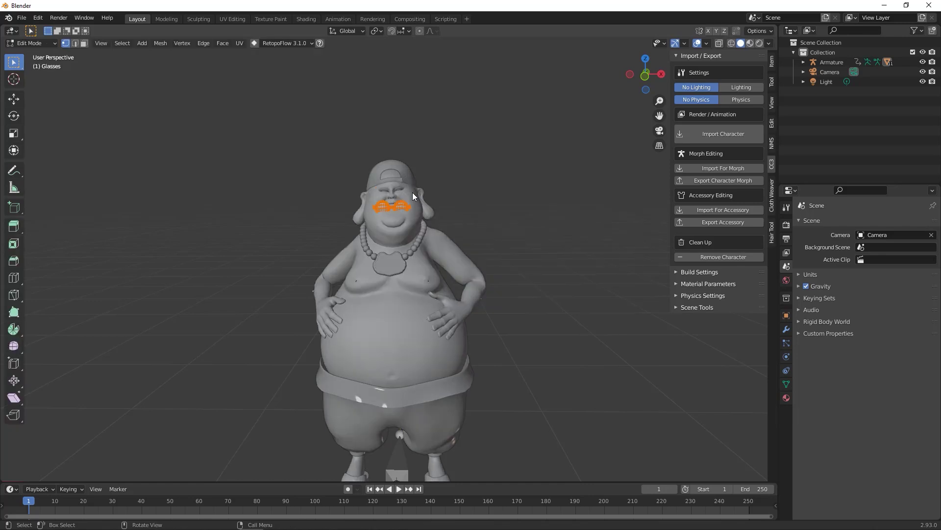
{"action": "key", "text": "F3"}
{"action": "key", "text": "Escape"}
{"action": "key", "text": "Tab"}
- Shade the hat smooth and average its mesh normals again
{"action": "left_click", "coordinate": [408, 172]}
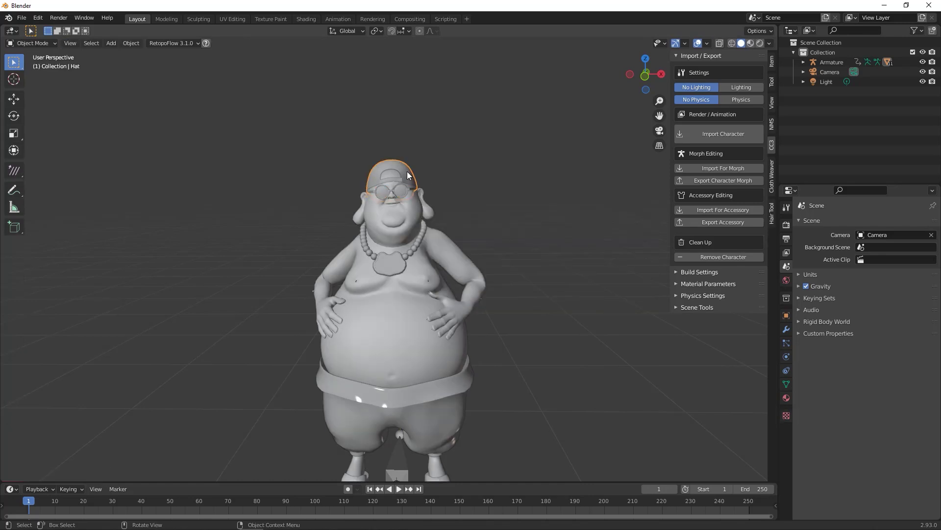
{"action": "key", "text": "F3"}
{"action": "type", "text": "quick"}
{"action": "key", "text": "Escape"}
{"action": "key", "text": "Tab"}
{"action": "key", "text": "F3"}
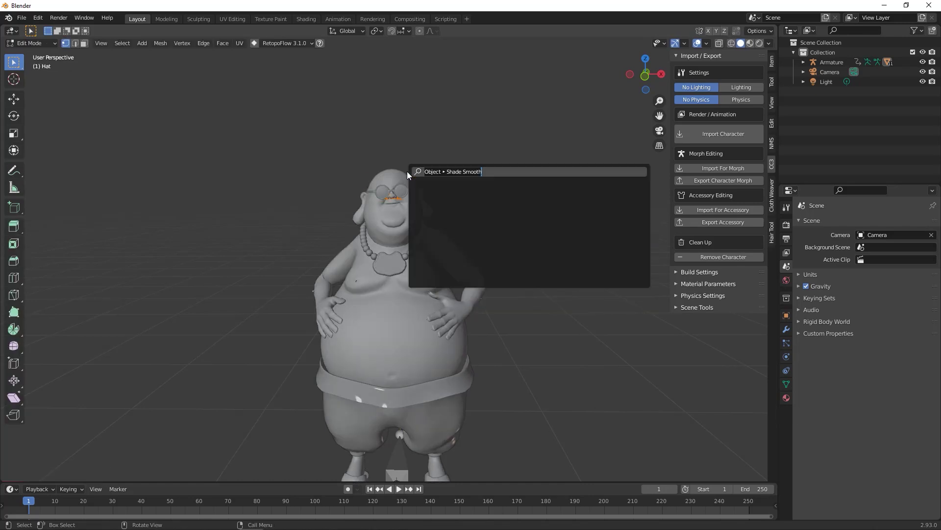
{"action": "type", "text": "average"}
{"action": "key", "text": "Return"}
{"action": "key", "text": "Tab"}
- Clear the selection and match the scene's animation range to the character's action with Range From Character
{"action": "scroll", "coordinate": [407, 172], "scroll_direction": "up", "scroll_amount": 2}
{"action": "left_click", "coordinate": [530, 189]}
{"action": "scroll", "coordinate": [519, 214], "scroll_direction": "down", "scroll_amount": 5}
{"action": "middle_click_drag", "start_coordinate": [518, 218], "coordinate": [525, 197]}
{"action": "scroll", "coordinate": [532, 162], "scroll_direction": "up", "scroll_amount": 4}
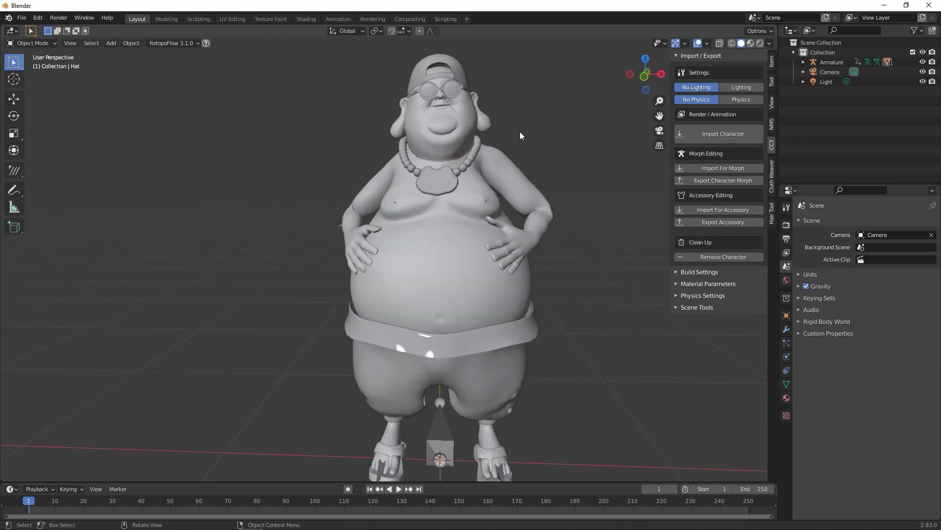
{"action": "middle_click_drag", "start_coordinate": [520, 131], "coordinate": [520, 125]}
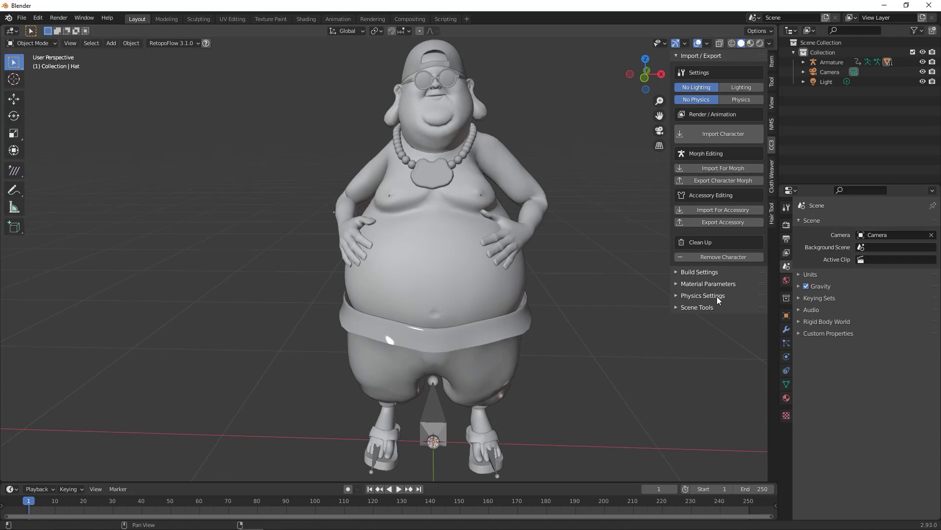
{"action": "left_click", "coordinate": [710, 307]}
{"action": "scroll", "coordinate": [712, 309], "scroll_direction": "down", "scroll_amount": 1}
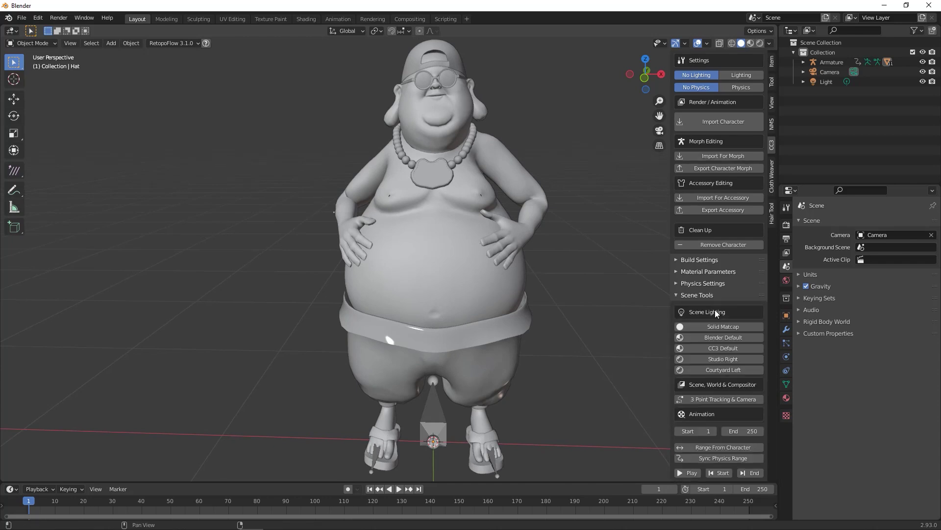
{"action": "left_click", "coordinate": [695, 448]}
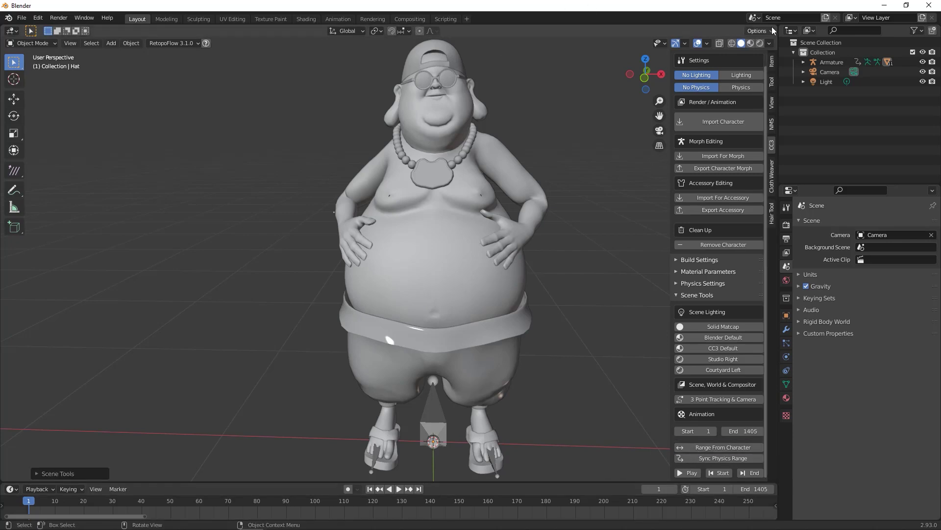
- Split the 3D viewport side by side and turn the new area into a Video Sequencer
{"action": "left_click_drag", "start_coordinate": [774, 25], "coordinate": [434, 27]}
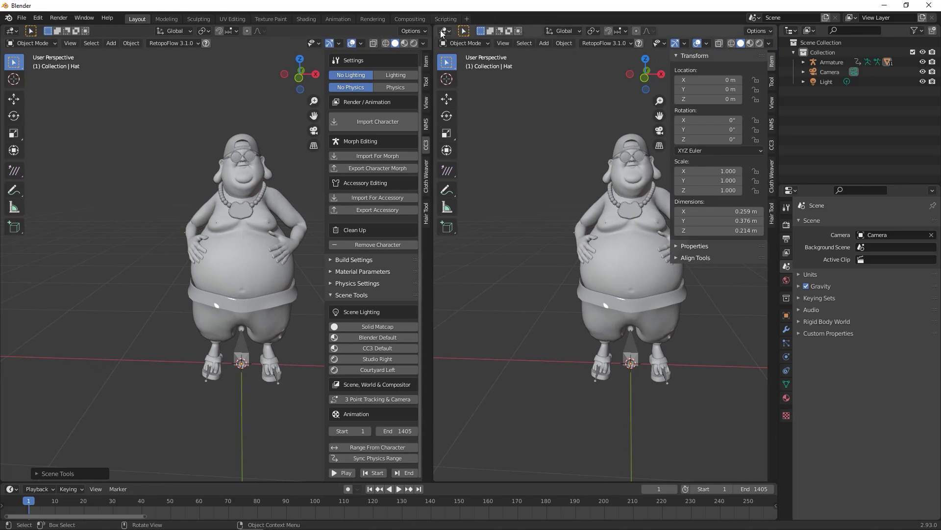
{"action": "left_click", "coordinate": [443, 31]}
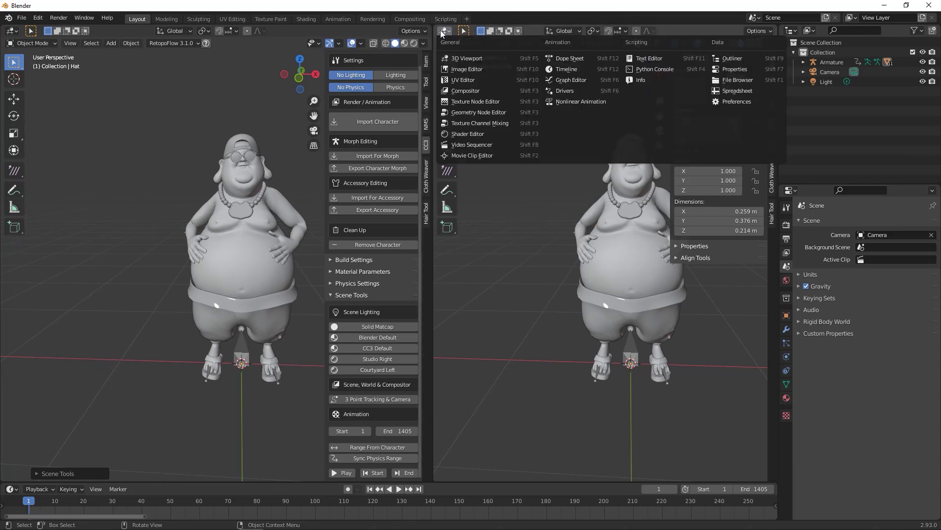
{"action": "left_click", "coordinate": [476, 147]}
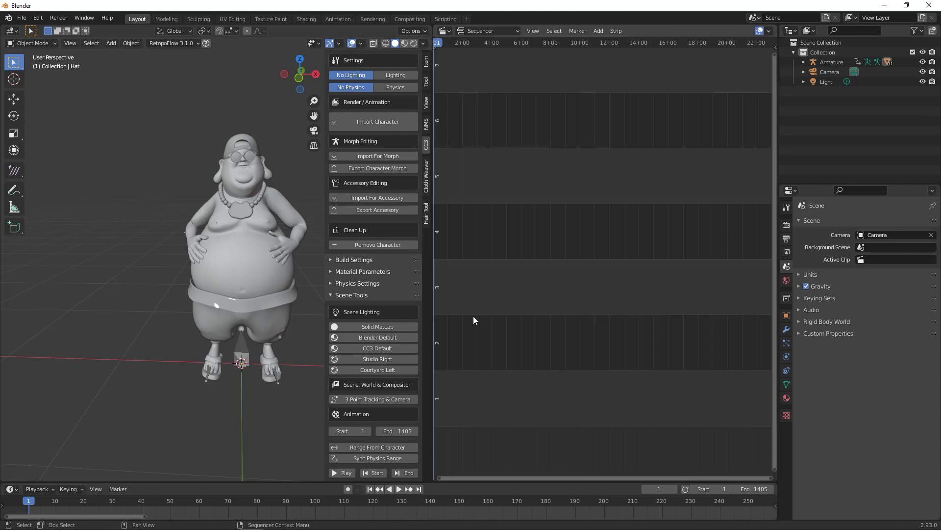
- Add RenderAudio.wav from the CC-Blender-Lipsync folder as a sound strip starting at frame 1 on channel 1
{"action": "key", "text": "shift+a"}
{"action": "left_click", "coordinate": [440, 369]}
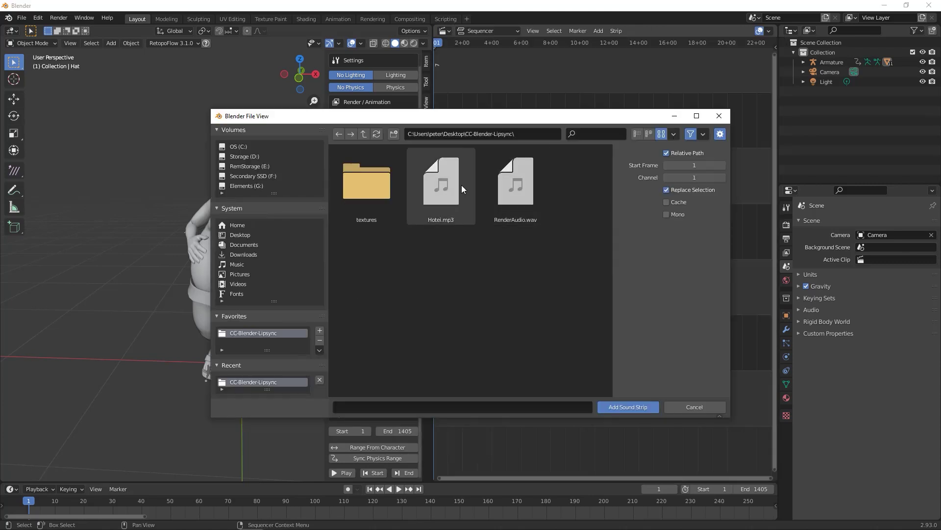
{"action": "left_click", "coordinate": [515, 191]}
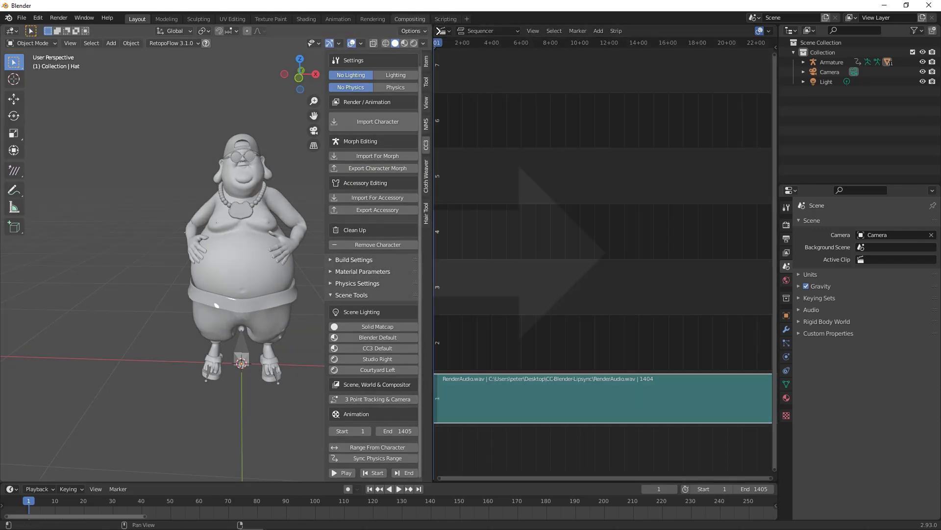
- Merge the Video Sequencer area back into the 3D viewport and frame the whole character from the front
{"action": "left_click_drag", "start_coordinate": [432, 28], "coordinate": [463, 45]}
{"action": "scroll", "coordinate": [226, 186], "scroll_direction": "down", "scroll_amount": 3}
{"action": "middle_click_drag", "start_coordinate": [254, 179], "coordinate": [303, 151]}
{"action": "scroll", "coordinate": [260, 195], "scroll_direction": "up", "scroll_amount": 2}
{"action": "scroll", "coordinate": [291, 173], "scroll_direction": "down", "scroll_amount": 1}
{"action": "scroll", "coordinate": [313, 164], "scroll_direction": "up", "scroll_amount": 2}
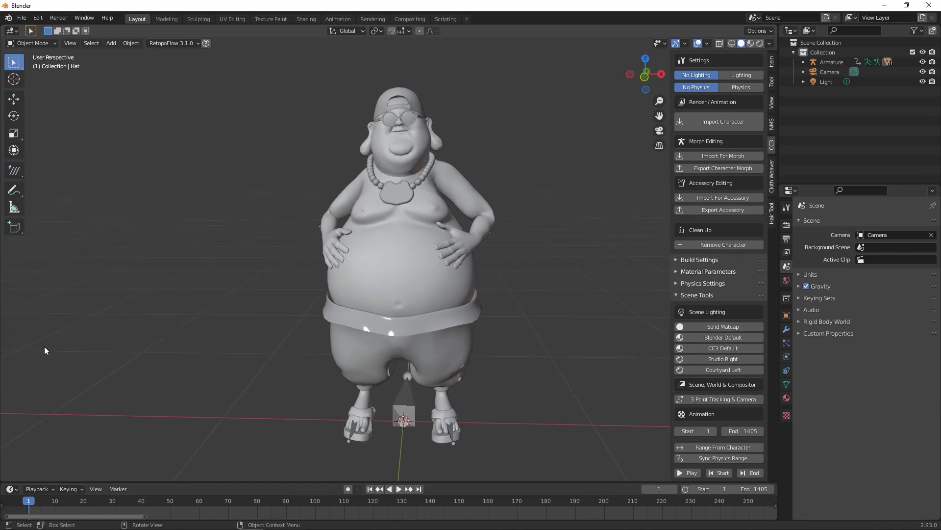
- Examine the Sound section of the System preferences, including audio device, channels and sample rate
{"action": "left_click", "coordinate": [21, 18]}
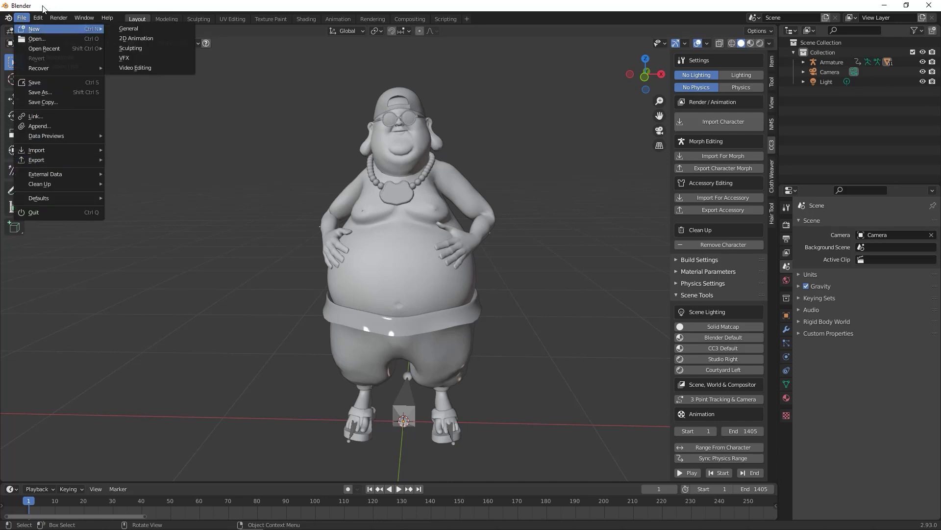
{"action": "mouse_move", "coordinate": [40, 18]}
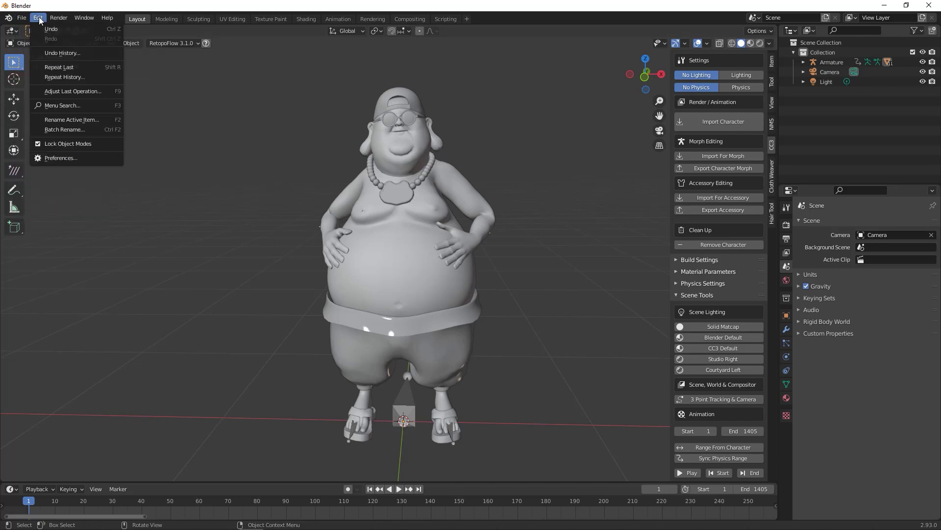
{"action": "left_click", "coordinate": [57, 159]}
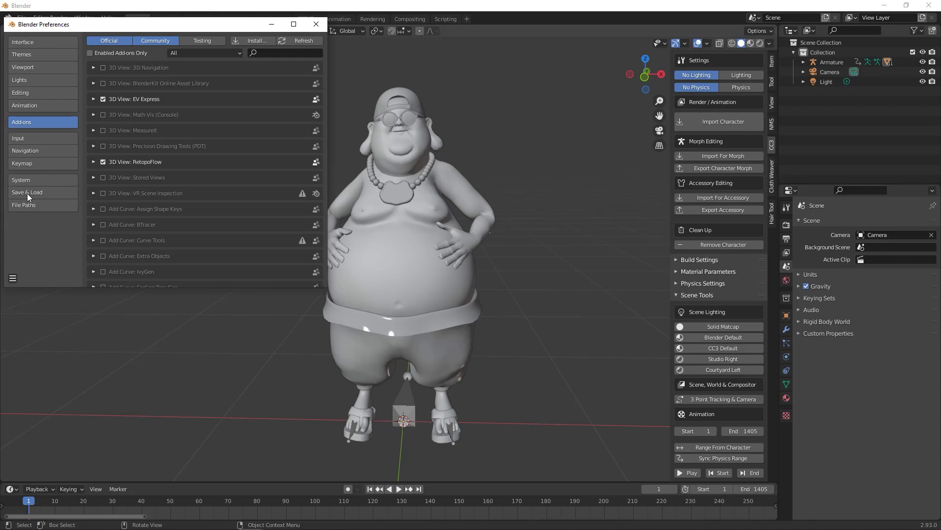
{"action": "left_click", "coordinate": [29, 180]}
{"action": "scroll", "coordinate": [128, 187], "scroll_direction": "down", "scroll_amount": 2}
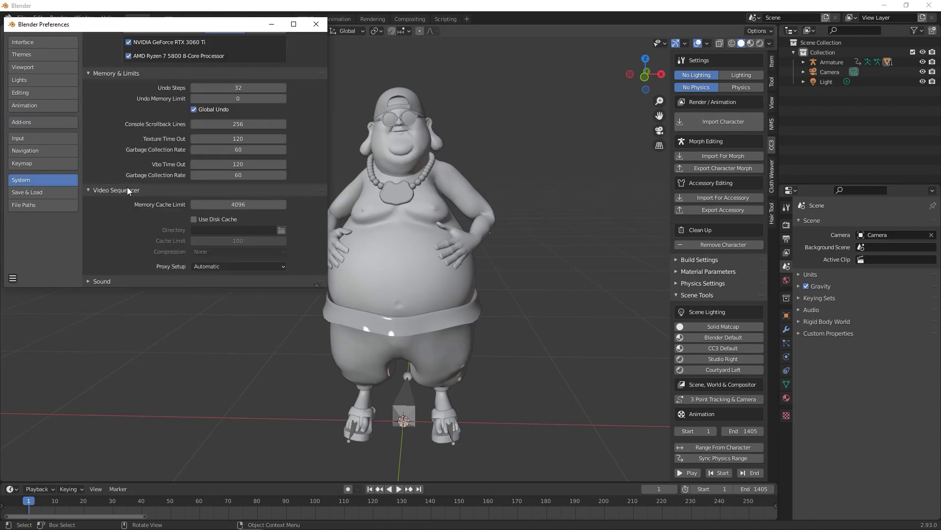
{"action": "left_click", "coordinate": [89, 281]}
{"action": "scroll", "coordinate": [128, 260], "scroll_direction": "down", "scroll_amount": 3}
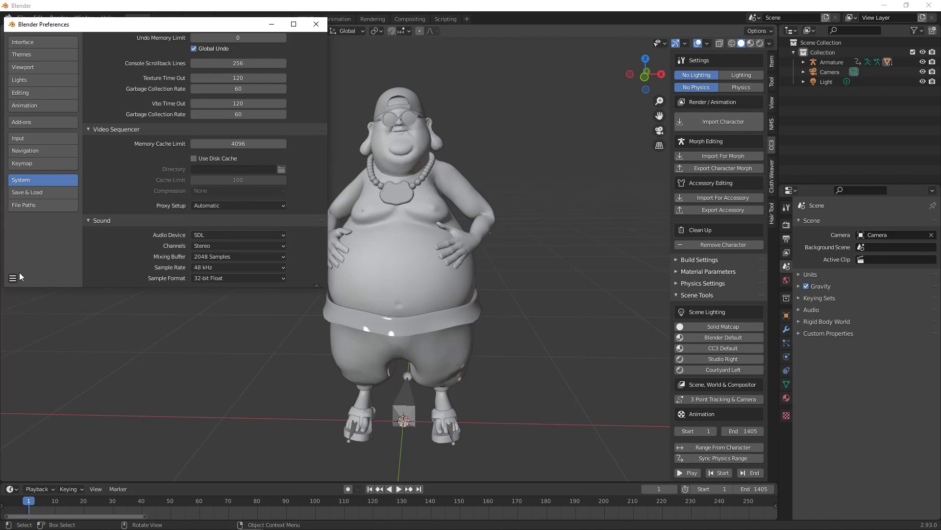
{"action": "left_click", "coordinate": [317, 24]}
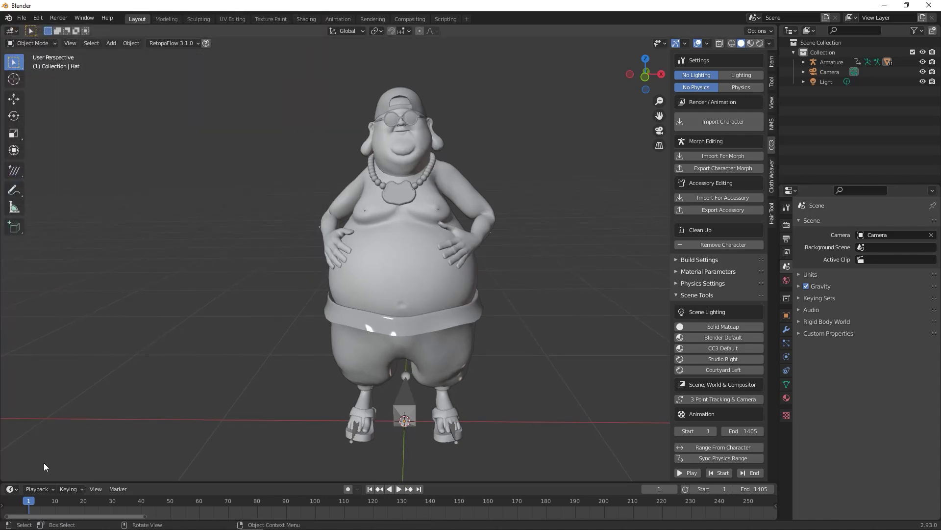
- Enlarge the timeline area to about a third of the window and play the character's animation up to frame 117
{"action": "left_click", "coordinate": [31, 490]}
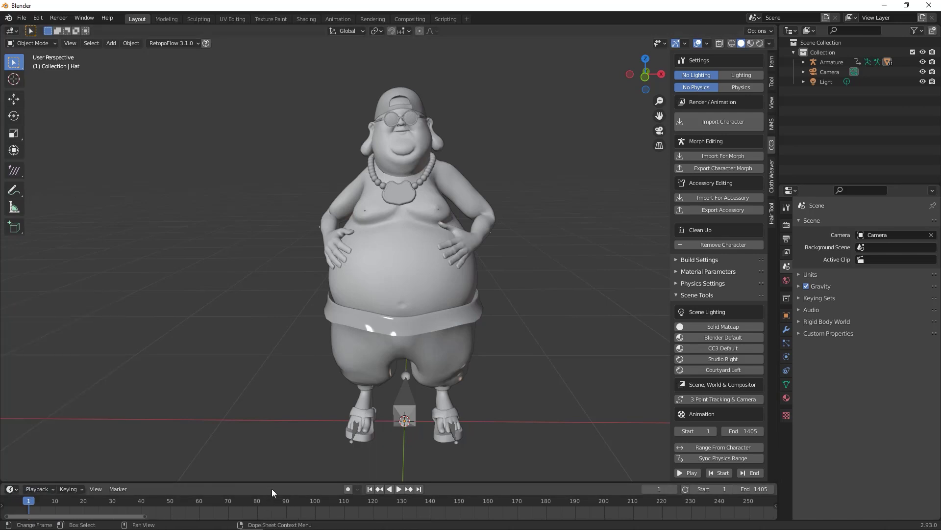
{"action": "left_click_drag", "start_coordinate": [265, 481], "coordinate": [334, 376]}
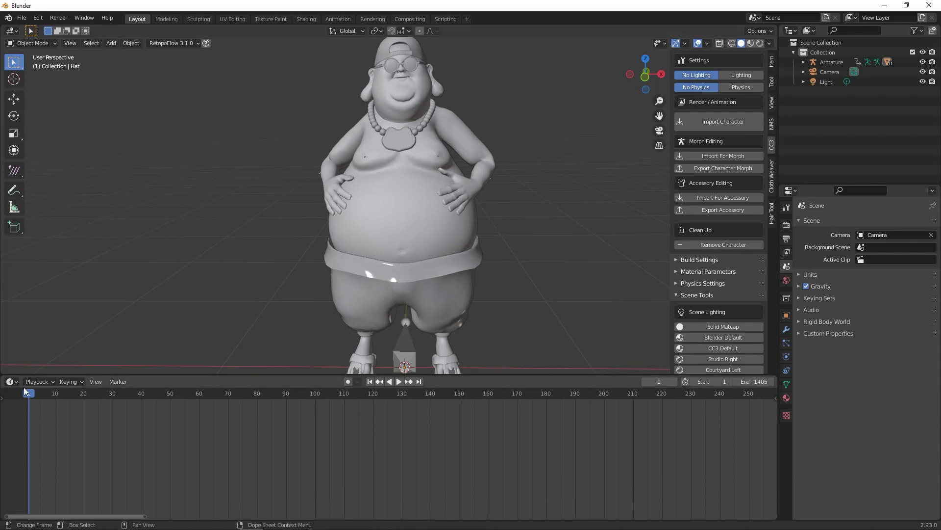
{"action": "key", "text": "space"}
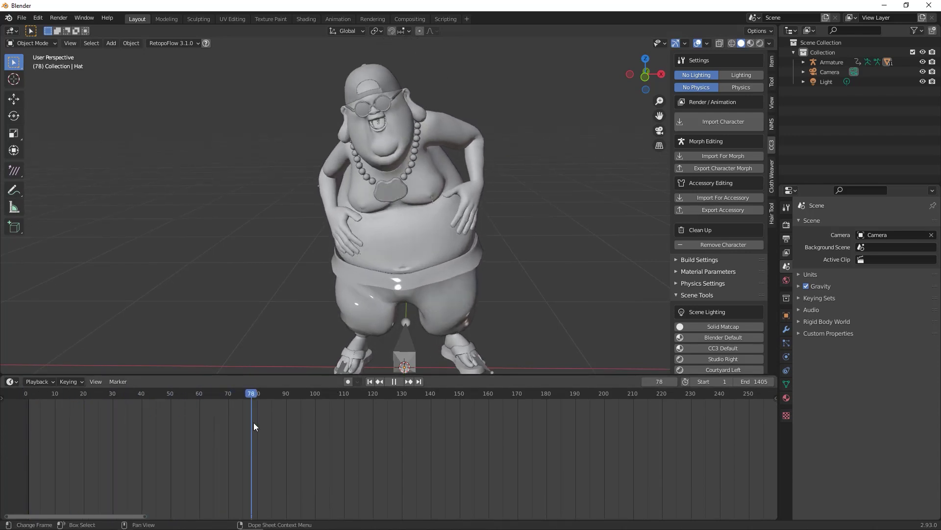
{"action": "left_click_drag", "start_coordinate": [286, 431], "coordinate": [364, 431]}
{"action": "key", "text": "space"}
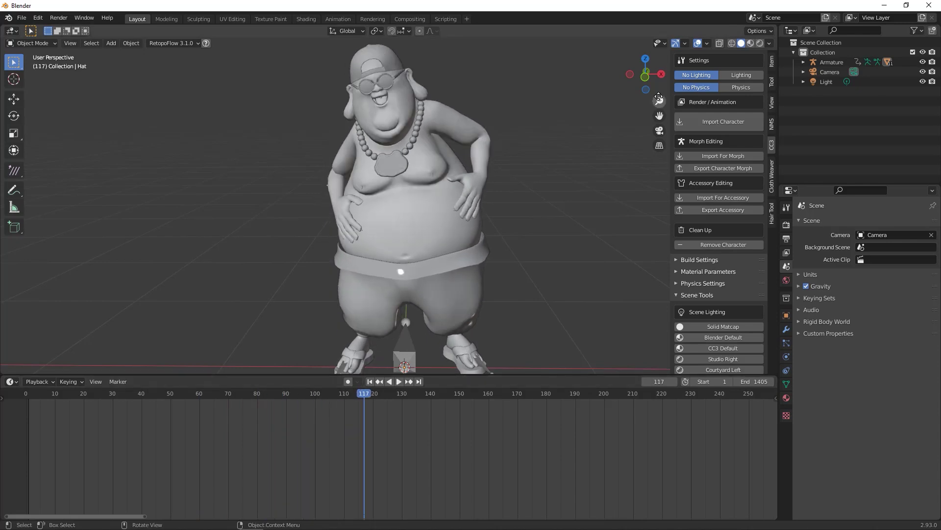
- Hide the viewport overlays and continue playing the animation up to frame 236, keeping the whole character framed
{"action": "left_click", "coordinate": [699, 43]}
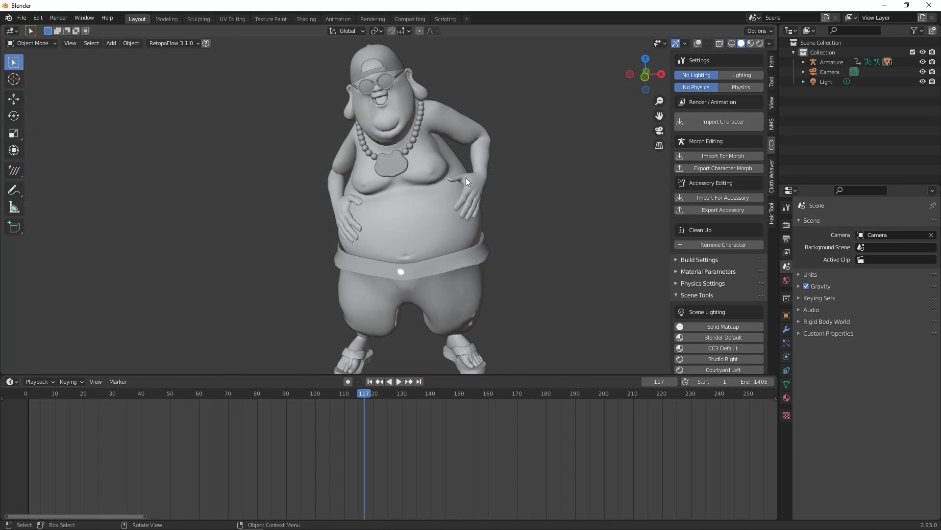
{"action": "key", "text": "space"}
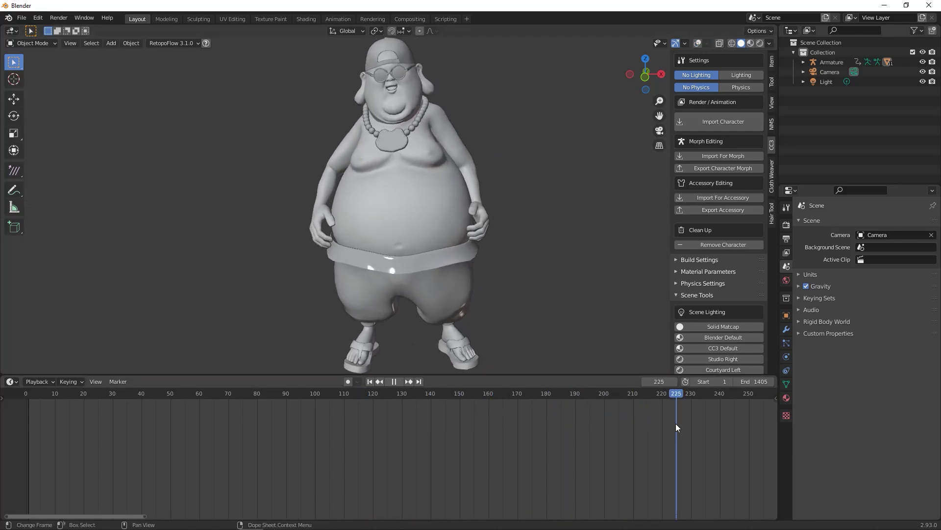
{"action": "key", "text": "space"}
{"action": "scroll", "coordinate": [571, 291], "scroll_direction": "down", "scroll_amount": 2}
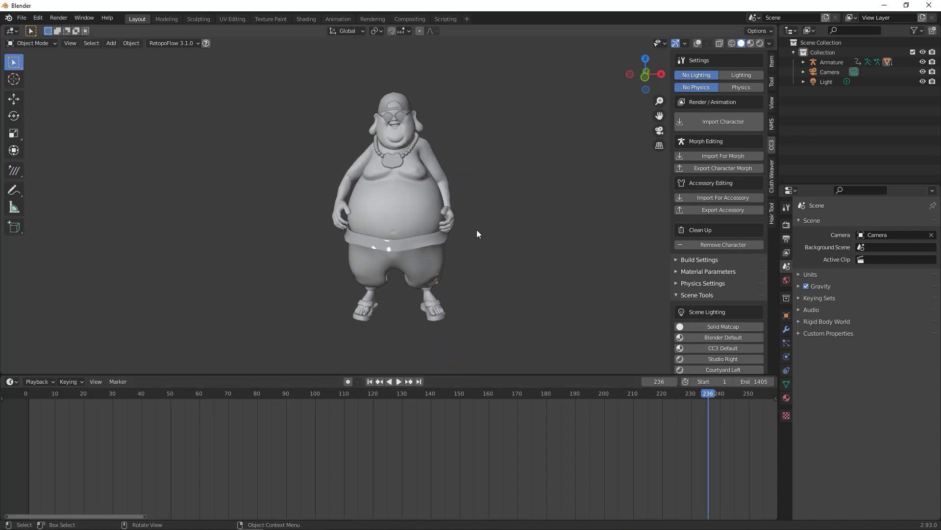
{"action": "scroll", "coordinate": [477, 230], "scroll_direction": "up", "scroll_amount": 3}
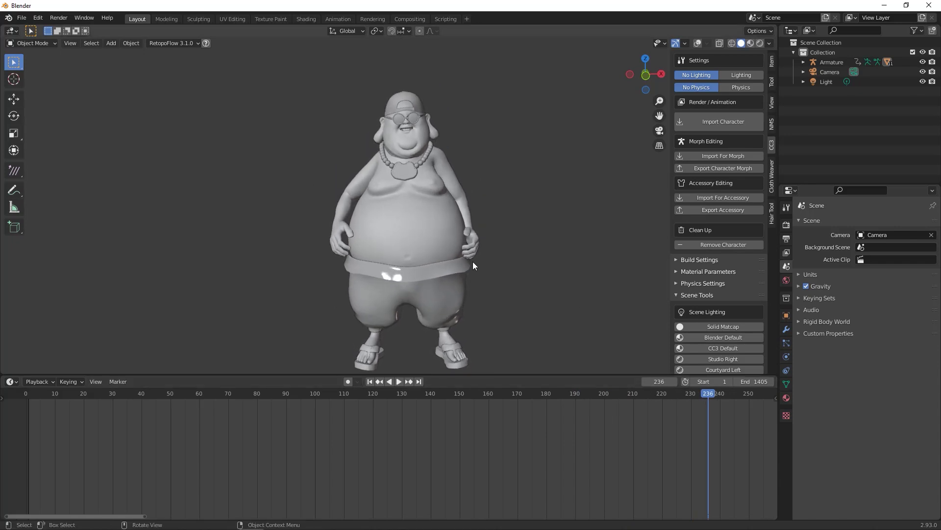
- Play the animation onward from frame 236, stop it and return the playhead to frame 0
{"action": "scroll", "coordinate": [458, 435], "scroll_direction": "right", "scroll_amount": 8, "text": "ctrl"}
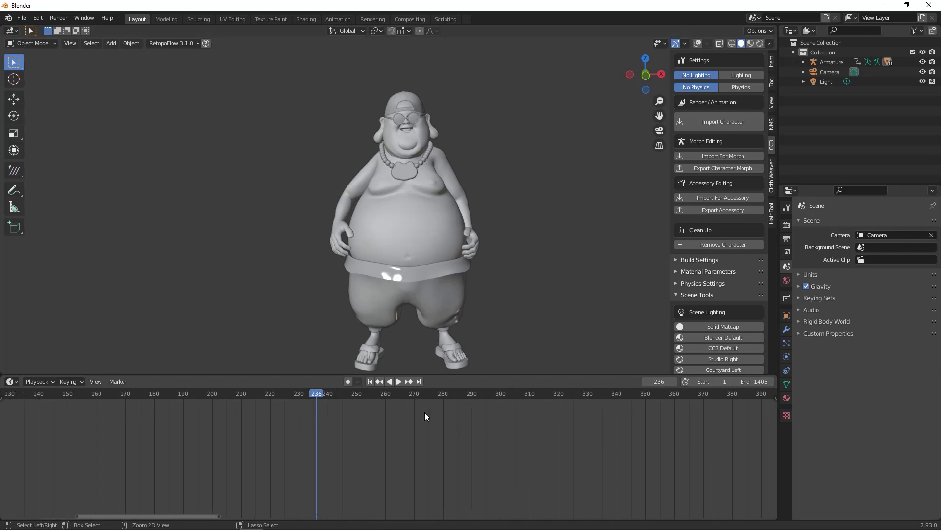
{"action": "key", "text": "space"}
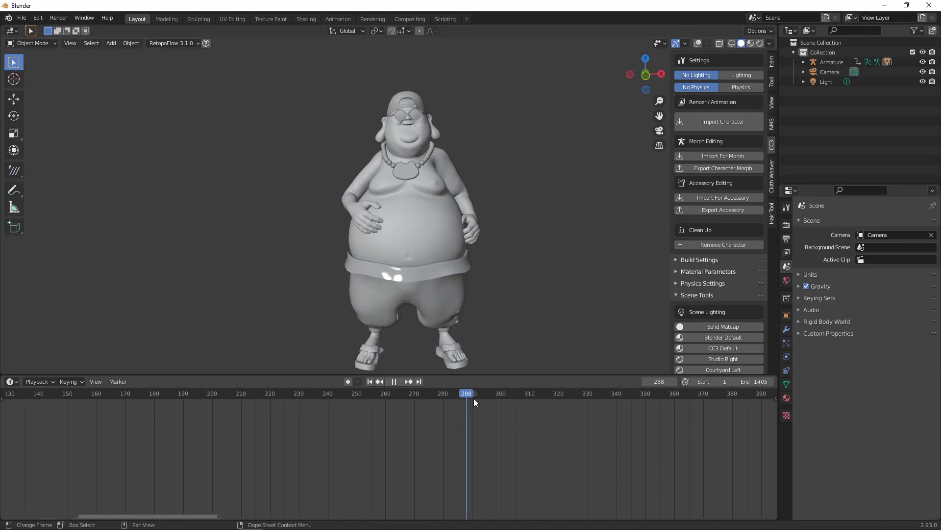
{"action": "left_click_drag", "start_coordinate": [473, 398], "coordinate": [27, 399]}
{"action": "key", "text": "space"}
{"action": "scroll", "coordinate": [67, 416], "scroll_direction": "down", "scroll_amount": 10, "text": "ctrl"}
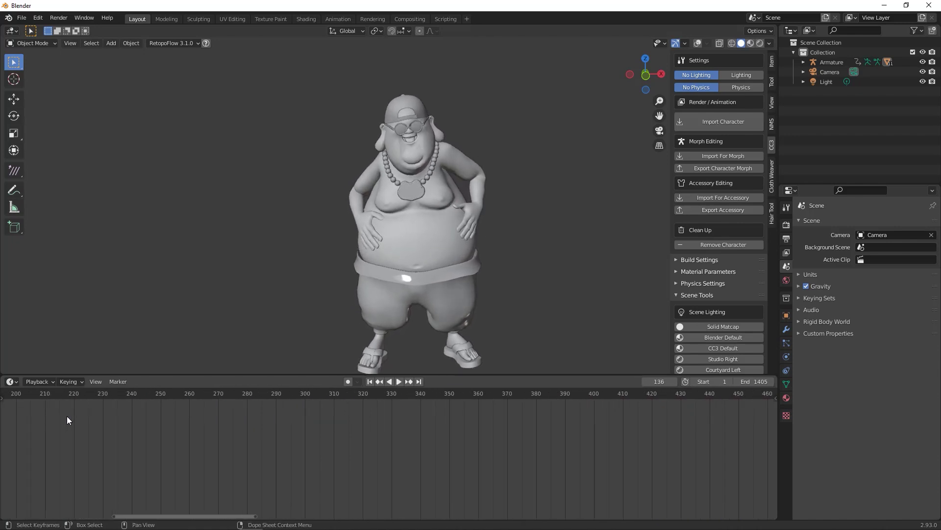
{"action": "scroll", "coordinate": [123, 416], "scroll_direction": "down", "scroll_amount": 6}
{"action": "left_click_drag", "start_coordinate": [220, 395], "coordinate": [81, 396]}
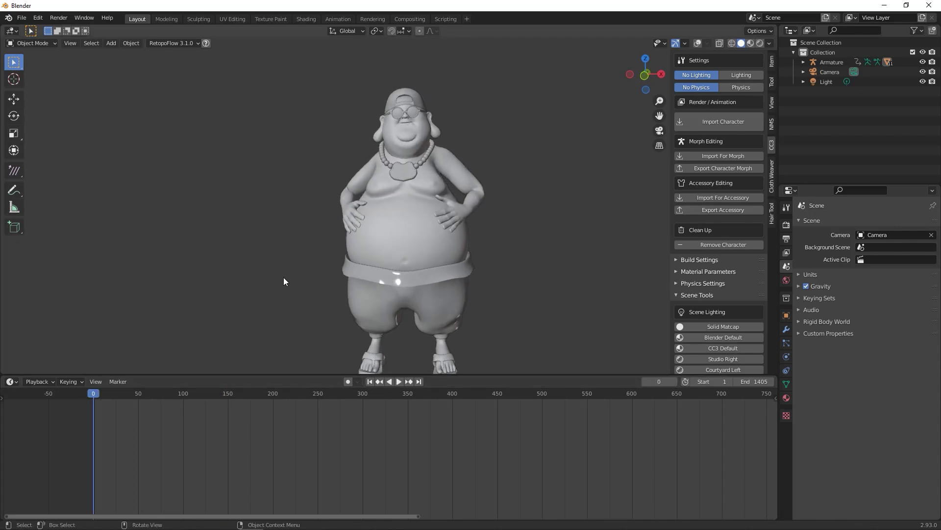
- Show the character in Material Preview shading and try the Studio Right and Courtyard Left lighting presets
{"action": "left_click", "coordinate": [749, 45]}
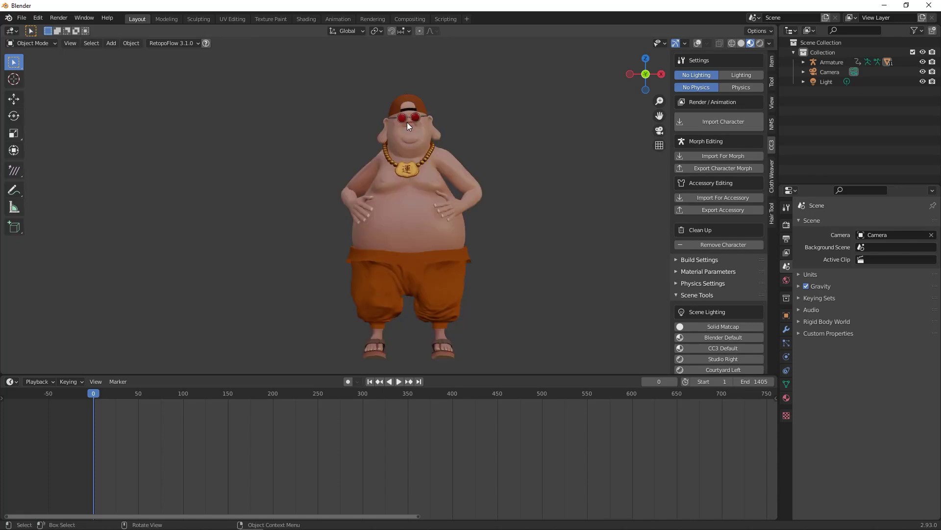
{"action": "scroll", "coordinate": [694, 139], "scroll_direction": "down", "scroll_amount": 5}
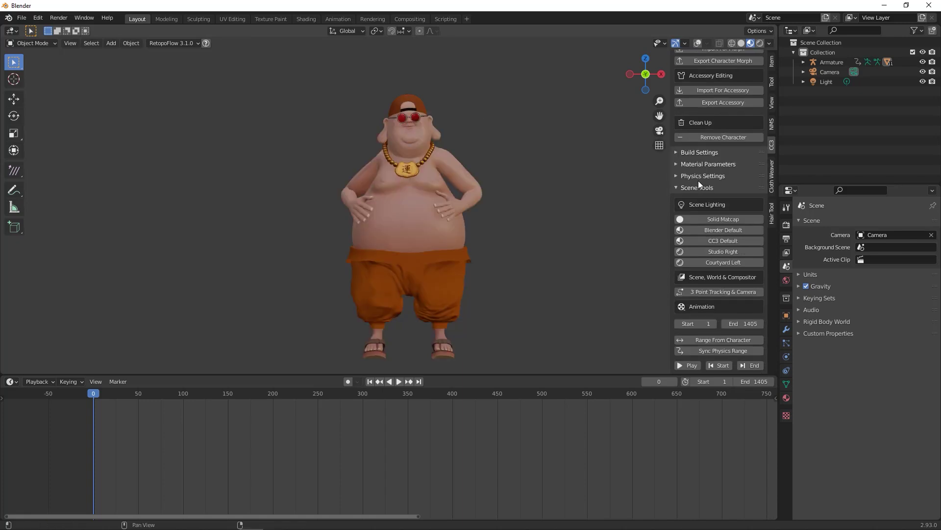
{"action": "left_click", "coordinate": [718, 251]}
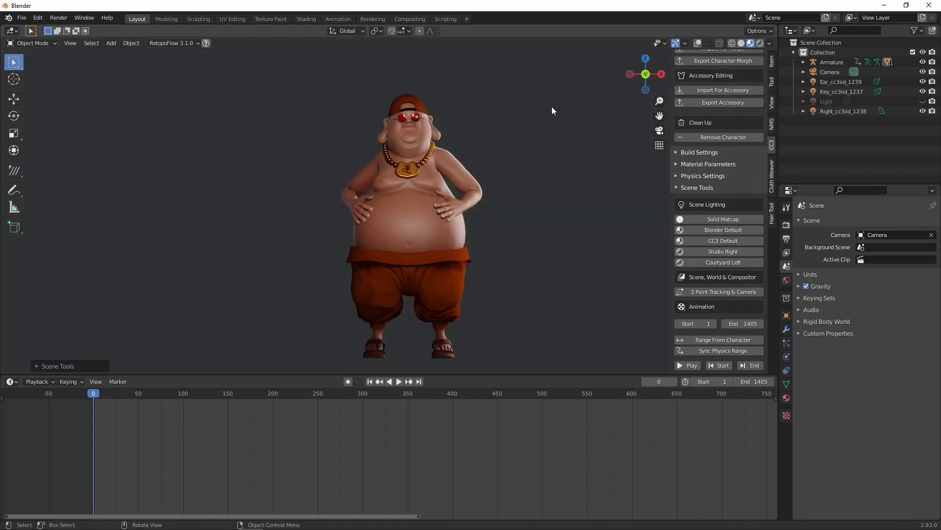
{"action": "left_click", "coordinate": [693, 262]}
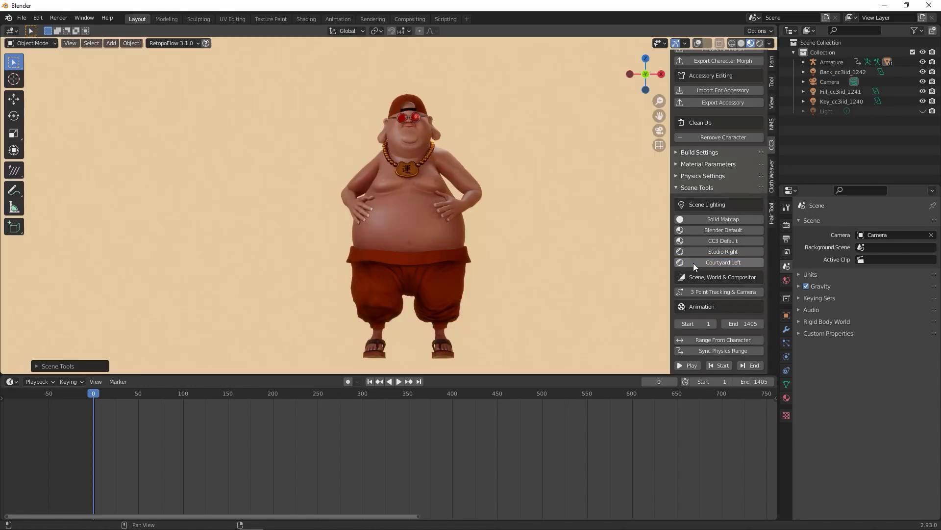
- Create the 3 Point Tracking & Camera setup for the scene and check the rendered character against its background
{"action": "left_click", "coordinate": [711, 287]}
{"action": "middle_click_drag", "start_coordinate": [568, 199], "coordinate": [562, 202]}
{"action": "scroll", "coordinate": [561, 200], "scroll_direction": "down", "scroll_amount": 2}
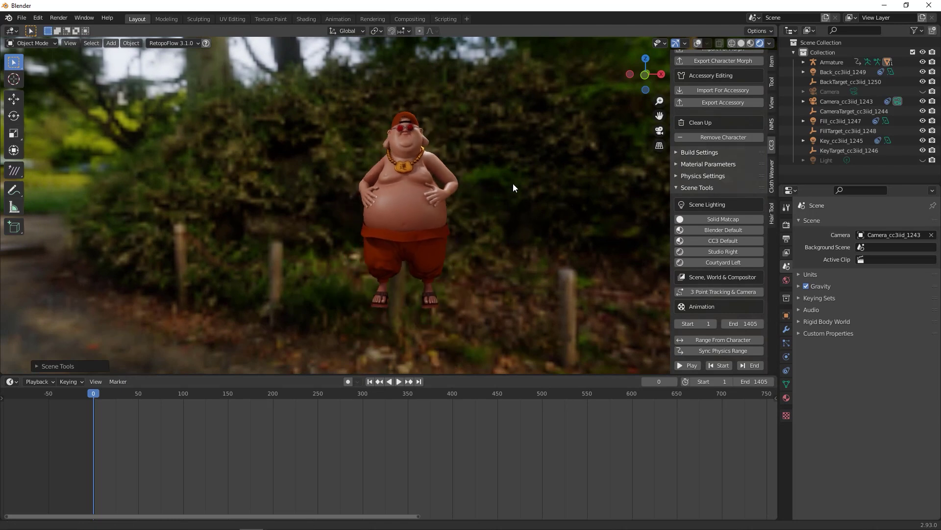
{"action": "middle_click_drag", "start_coordinate": [512, 179], "coordinate": [512, 187]}
{"action": "scroll", "coordinate": [521, 181], "scroll_direction": "up", "scroll_amount": 1}
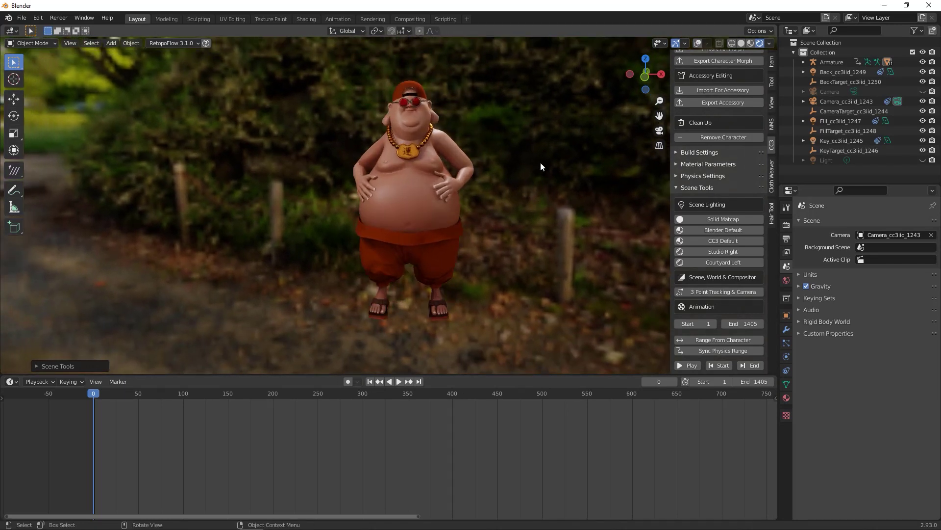
- Delete the camera target object that belongs to the new tracking camera
{"action": "left_click", "coordinate": [851, 114]}
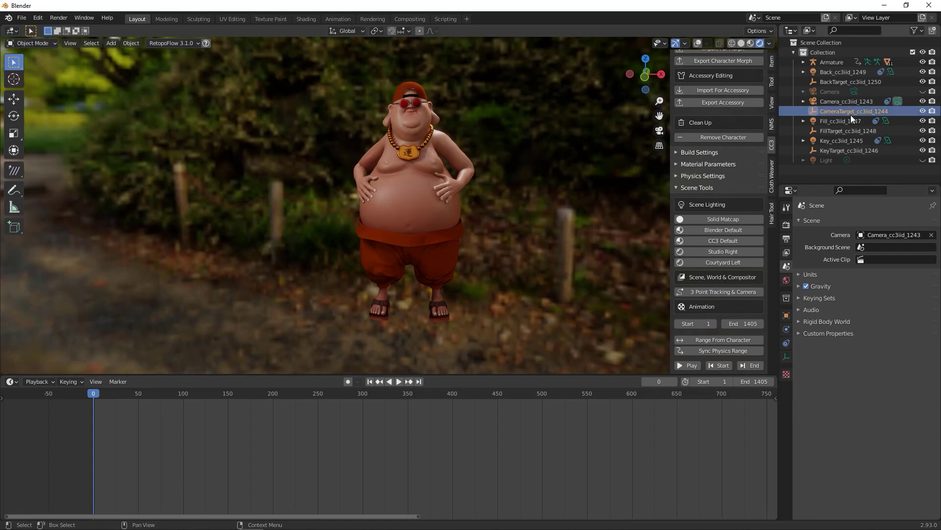
{"action": "key", "text": "Delete"}
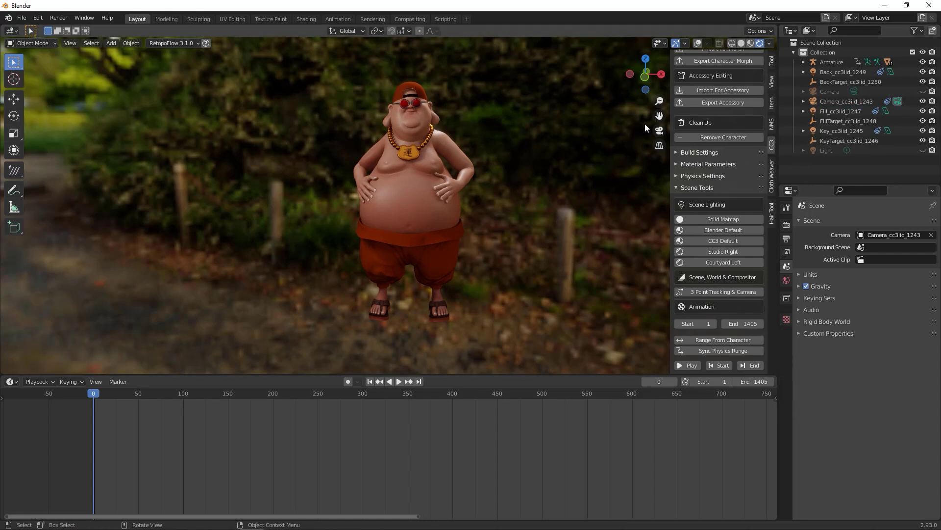
{"action": "scroll", "coordinate": [604, 126], "scroll_direction": "up", "scroll_amount": 4}
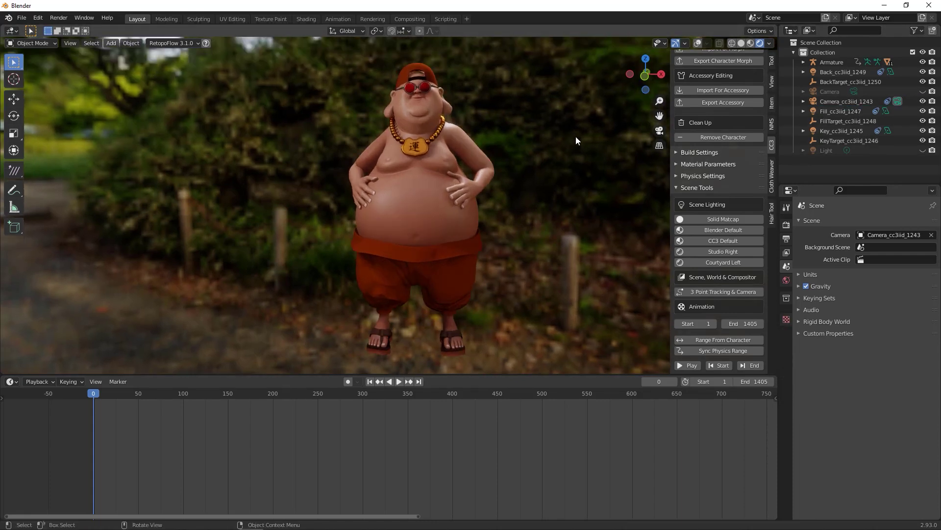
{"action": "scroll", "coordinate": [769, 83], "scroll_direction": "up", "scroll_amount": 6}
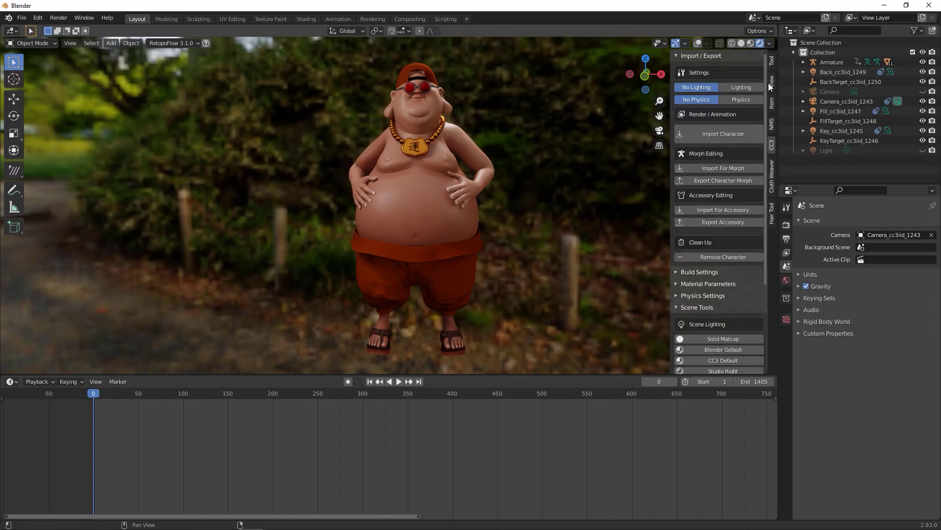
- Look through the tracking camera and set its depth-of-field focus object to CC_Base_Body
{"action": "left_click", "coordinate": [660, 130]}
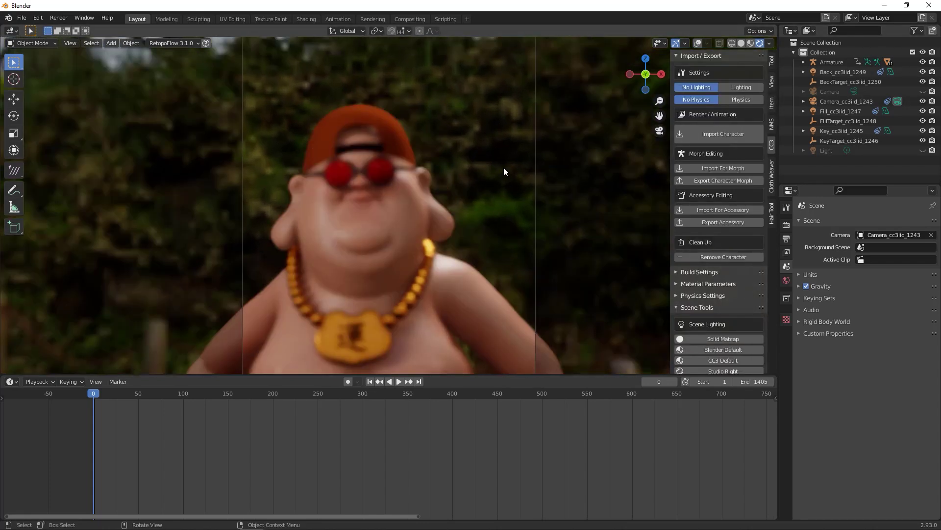
{"action": "left_click", "coordinate": [843, 102]}
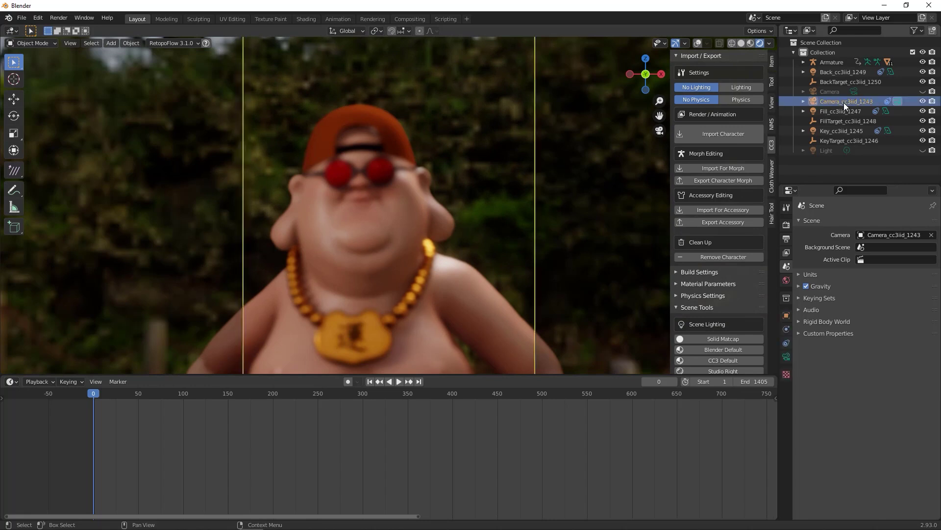
{"action": "left_click", "coordinate": [787, 356]}
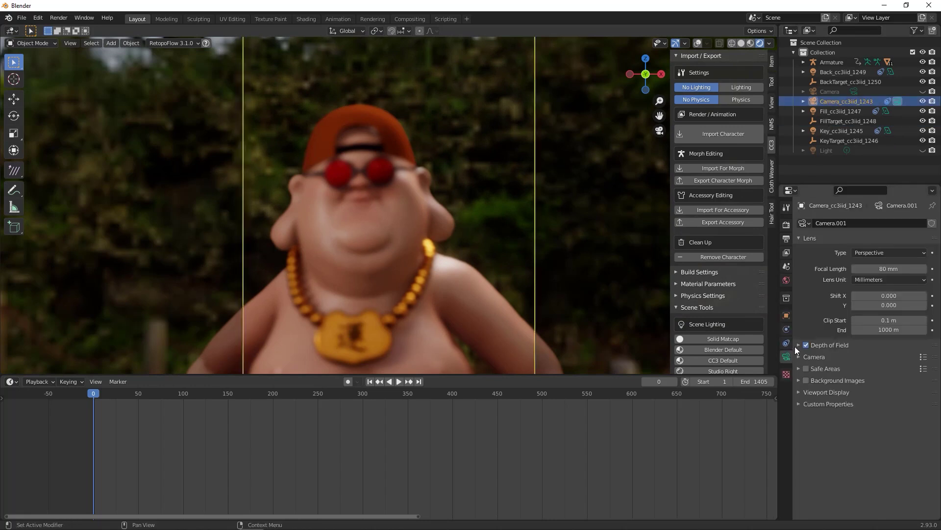
{"action": "left_click", "coordinate": [799, 344]}
{"action": "left_click", "coordinate": [922, 360]}
{"action": "left_click", "coordinate": [383, 220]}
{"action": "scroll", "coordinate": [402, 240], "scroll_direction": "down", "scroll_amount": 7}
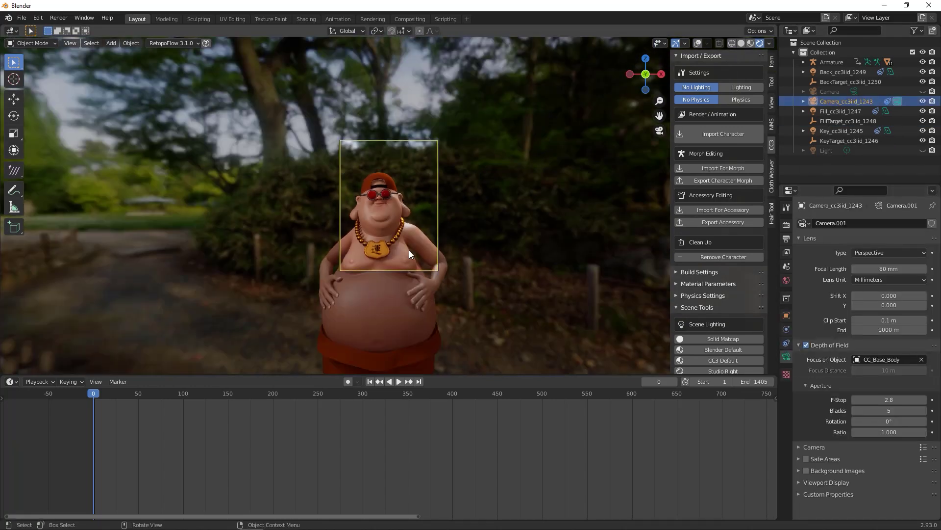
{"action": "scroll", "coordinate": [441, 240], "scroll_direction": "up", "scroll_amount": 7}
{"action": "scroll", "coordinate": [392, 220], "scroll_direction": "down", "scroll_amount": 1}
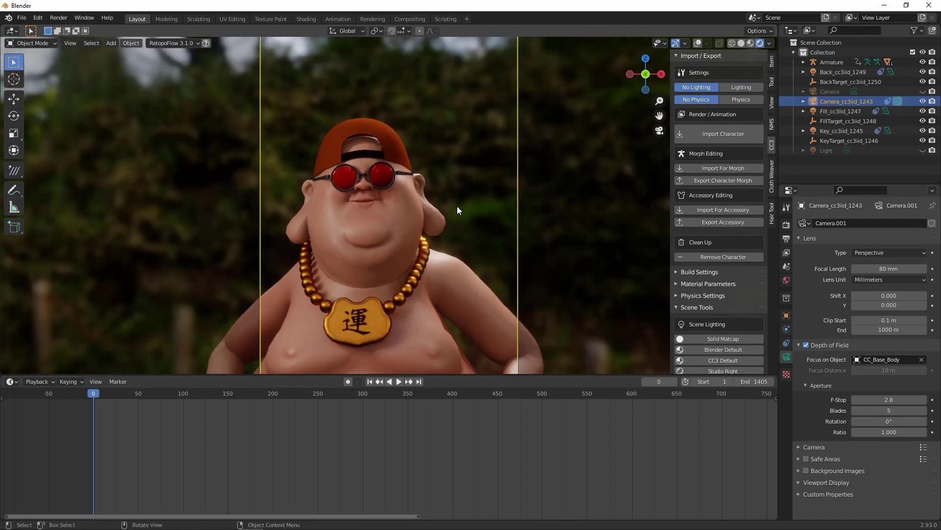
- Lock the camera to the view and reframe it so the whole character is in shot
{"action": "left_click", "coordinate": [771, 103]}
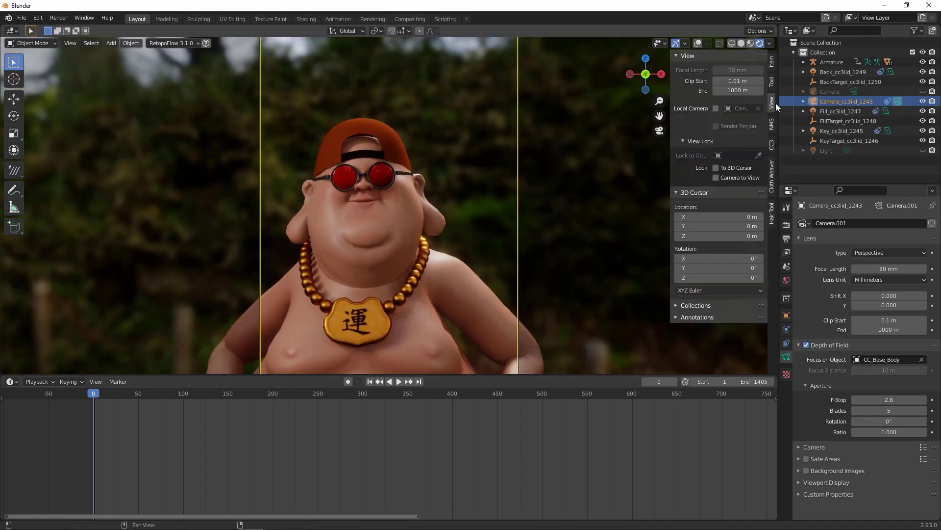
{"action": "left_click", "coordinate": [716, 178]}
{"action": "scroll", "coordinate": [304, 227], "scroll_direction": "down", "scroll_amount": 4}
{"action": "scroll", "coordinate": [342, 187], "scroll_direction": "up", "scroll_amount": 3}
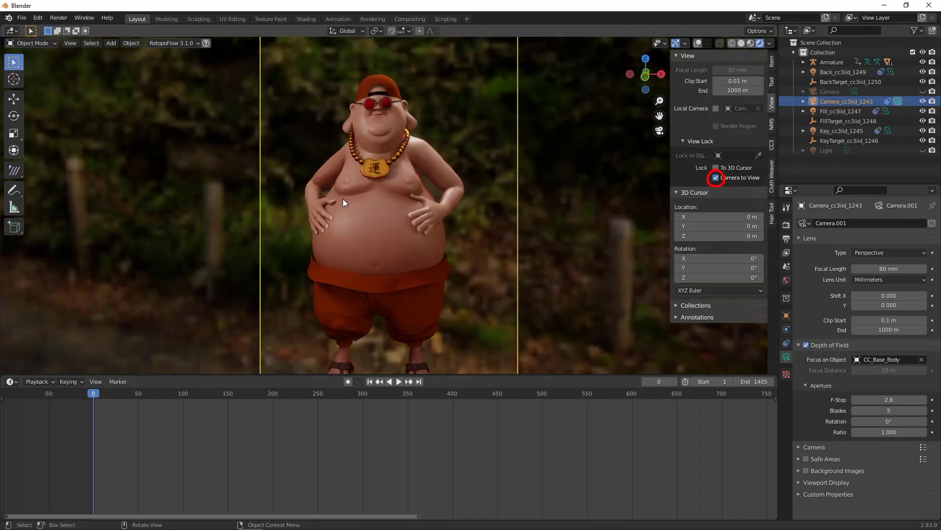
{"action": "middle_click_drag", "start_coordinate": [364, 186], "coordinate": [392, 185]}
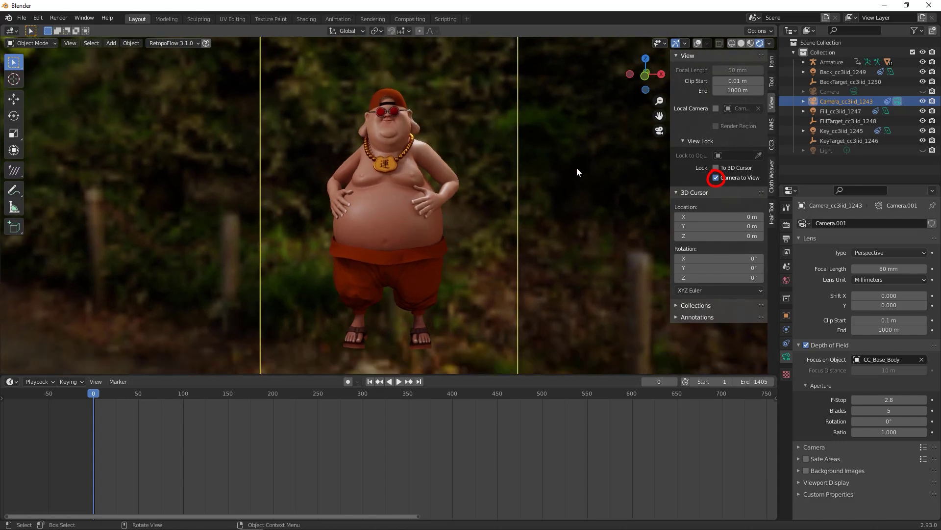
- Turn on auto keying and record a closer low-angle keyframe of the tracking camera at frame 73
{"action": "left_click", "coordinate": [835, 92]}
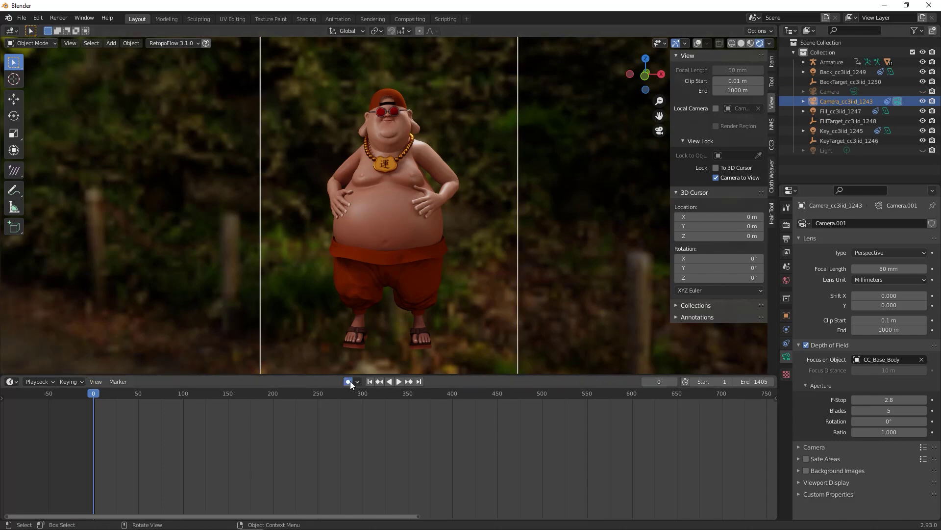
{"action": "left_click", "coordinate": [399, 382]}
{"action": "left_click", "coordinate": [400, 384]}
{"action": "left_click_drag", "start_coordinate": [104, 396], "coordinate": [159, 401]}
{"action": "scroll", "coordinate": [305, 264], "scroll_direction": "up", "scroll_amount": 3}
{"action": "middle_click_drag", "start_coordinate": [326, 184], "coordinate": [328, 229], "text": "shift"}
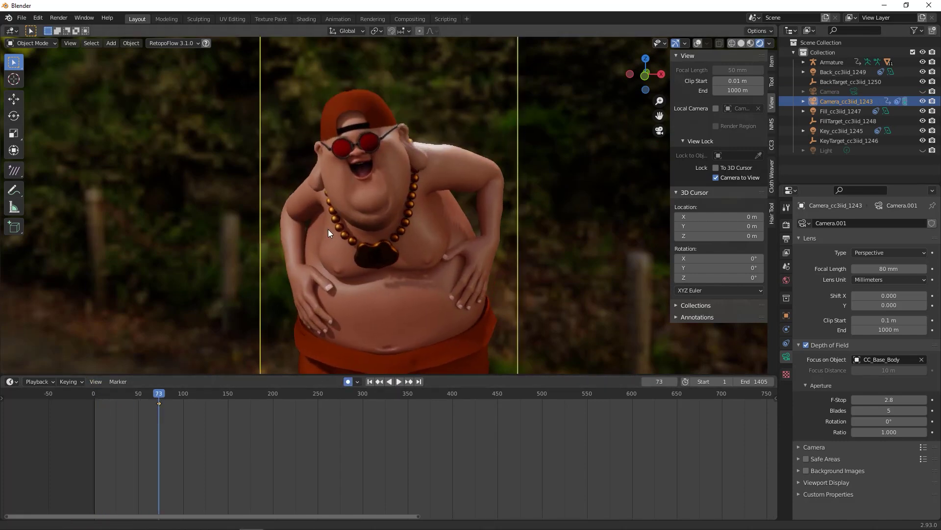
{"action": "scroll", "coordinate": [337, 218], "scroll_direction": "down", "scroll_amount": 5}
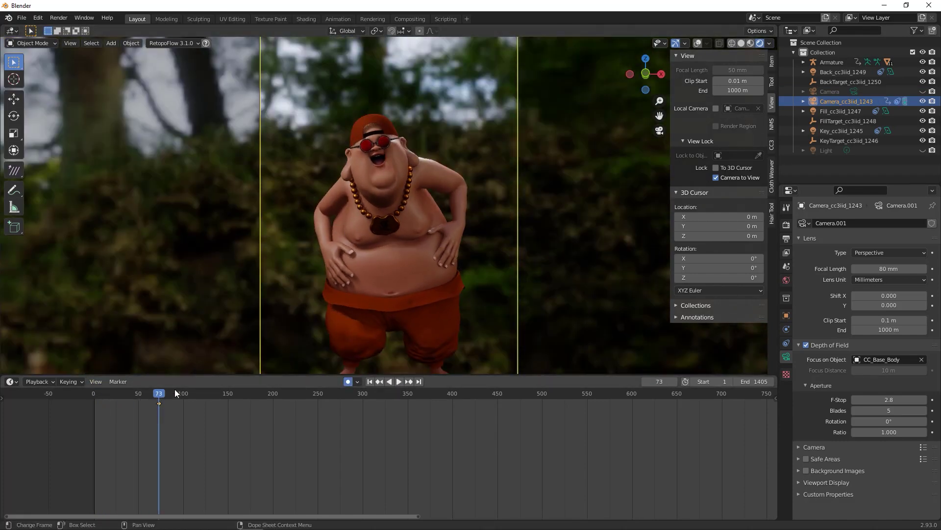
- Record more camera keyframes along the animation up to frame 619, ending on a full-body shot from slightly above
{"action": "left_click_drag", "start_coordinate": [174, 389], "coordinate": [263, 403]}
{"action": "scroll", "coordinate": [384, 195], "scroll_direction": "up", "scroll_amount": 5}
{"action": "scroll", "coordinate": [338, 307], "scroll_direction": "down", "scroll_amount": 5}
{"action": "key", "text": "space"}
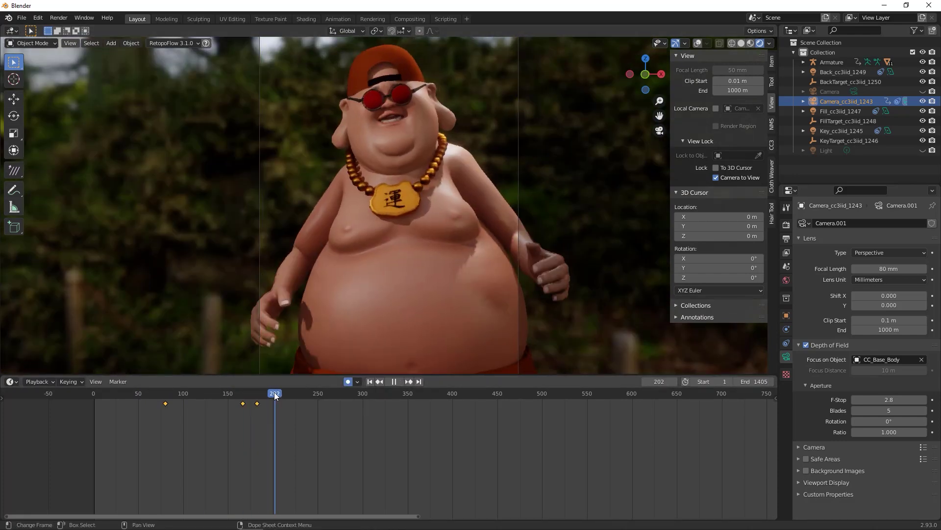
{"action": "scroll", "coordinate": [343, 326], "scroll_direction": "down", "scroll_amount": 5}
{"action": "left_click_drag", "start_coordinate": [260, 393], "coordinate": [649, 411]}
{"action": "scroll", "coordinate": [363, 272], "scroll_direction": "up", "scroll_amount": 2}
{"action": "mouse_move", "coordinate": [437, 216]}
{"action": "middle_mouse_down"}
{"action": "mouse_move", "coordinate": [434, 239]}
{"action": "mouse_move", "coordinate": [428, 226]}
{"action": "middle_mouse_up"}
{"action": "scroll", "coordinate": [428, 225], "scroll_direction": "down", "scroll_amount": 5}
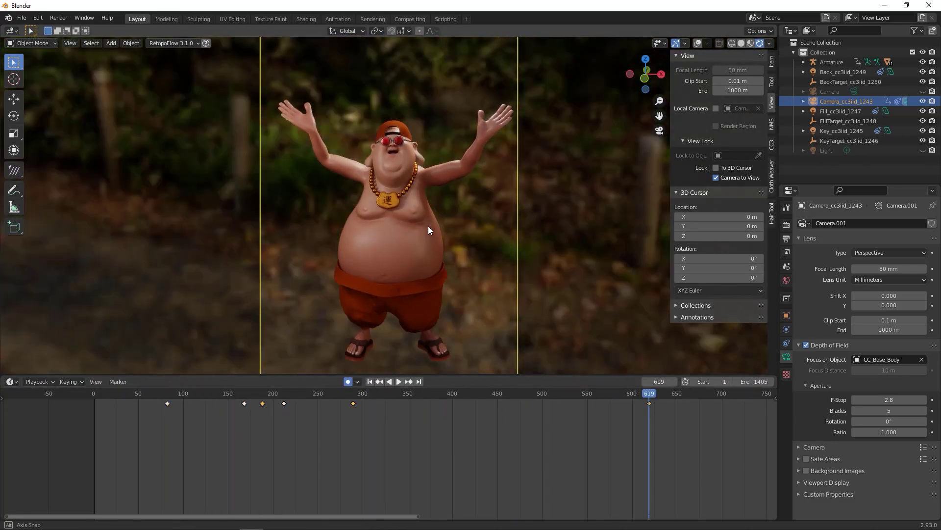
- Reframe the camera at about frames 568 and 740 to record two more keyframes
{"action": "left_click_drag", "start_coordinate": [649, 393], "coordinate": [604, 395]}
{"action": "scroll", "coordinate": [345, 269], "scroll_direction": "up", "scroll_amount": 4}
{"action": "middle_click_drag", "start_coordinate": [345, 269], "coordinate": [356, 234]}
{"action": "left_click", "coordinate": [522, 392]}
{"action": "left_click", "coordinate": [671, 394]}
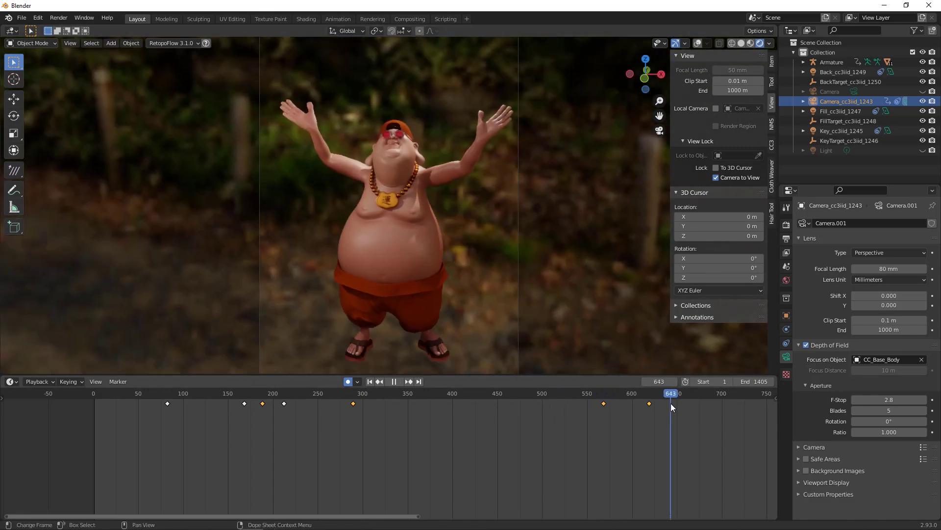
{"action": "left_click", "coordinate": [723, 395]}
{"action": "left_click", "coordinate": [757, 395]}
{"action": "scroll", "coordinate": [445, 201], "scroll_direction": "up", "scroll_amount": 3}
{"action": "scroll", "coordinate": [599, 396], "scroll_direction": "down", "scroll_amount": 3}
- Record the last camera keyframes at about frames 960 and 1280 and at frame 1411, and return to frame 0
{"action": "left_click", "coordinate": [655, 406]}
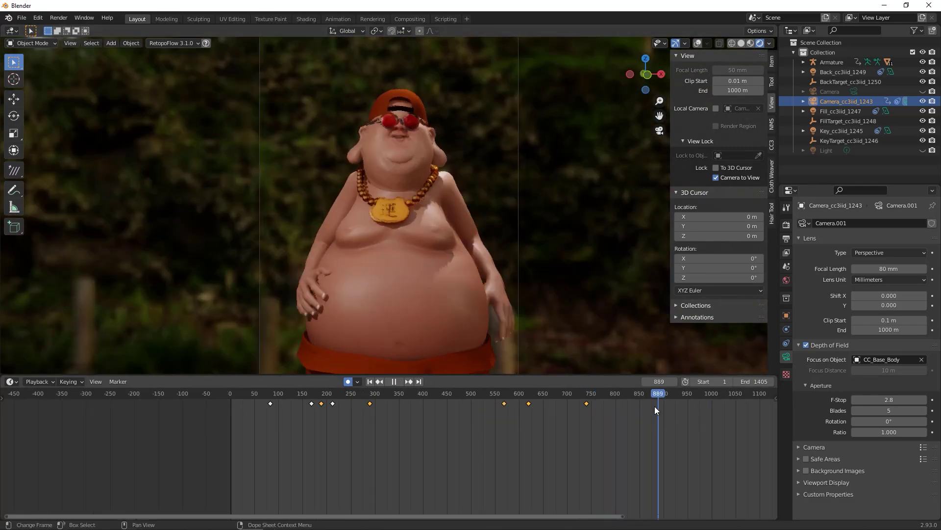
{"action": "left_click", "coordinate": [693, 396]}
{"action": "left_click_drag", "start_coordinate": [692, 396], "coordinate": [748, 395]}
{"action": "scroll", "coordinate": [603, 393], "scroll_direction": "down", "scroll_amount": 3}
{"action": "left_click_drag", "start_coordinate": [603, 393], "coordinate": [653, 393]}
{"action": "middle_click_drag", "start_coordinate": [504, 250], "coordinate": [475, 221]}
{"action": "left_click", "coordinate": [691, 393]}
{"action": "scroll", "coordinate": [537, 175], "scroll_direction": "up", "scroll_amount": 2}
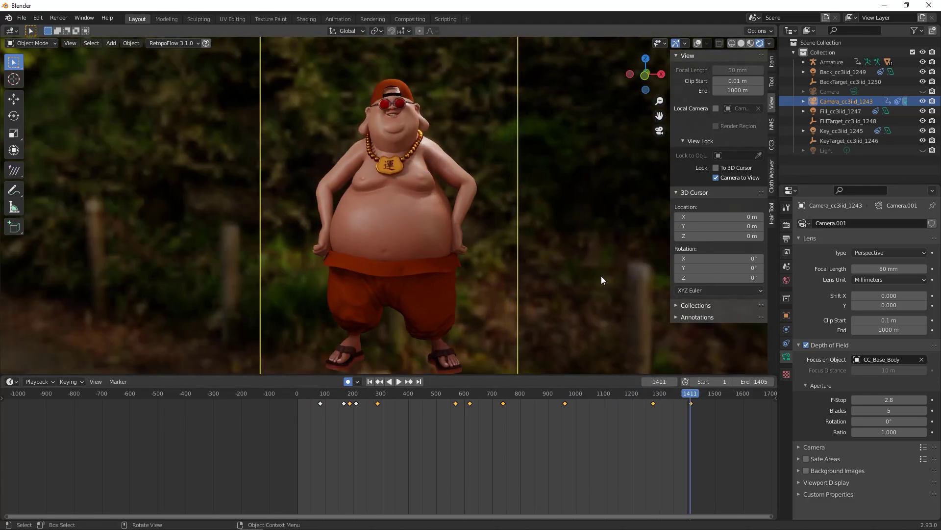
{"action": "left_click_drag", "start_coordinate": [480, 395], "coordinate": [294, 396]}
- Set the render output to HoteiRender_00 in the CC-Blender-Lipsync folder
{"action": "left_click", "coordinate": [786, 252]}
{"action": "left_click", "coordinate": [787, 266]}
{"action": "left_click", "coordinate": [787, 297]}
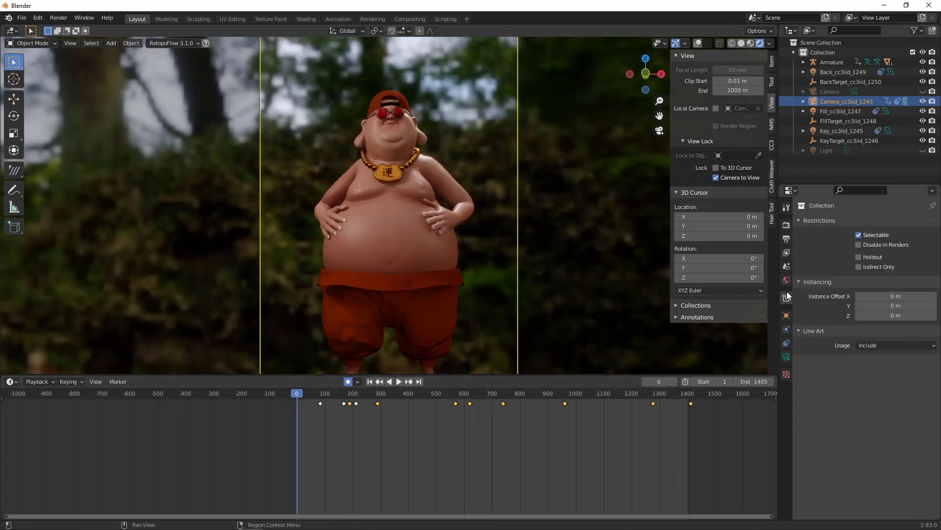
{"action": "left_click", "coordinate": [786, 239]}
{"action": "left_click", "coordinate": [932, 396]}
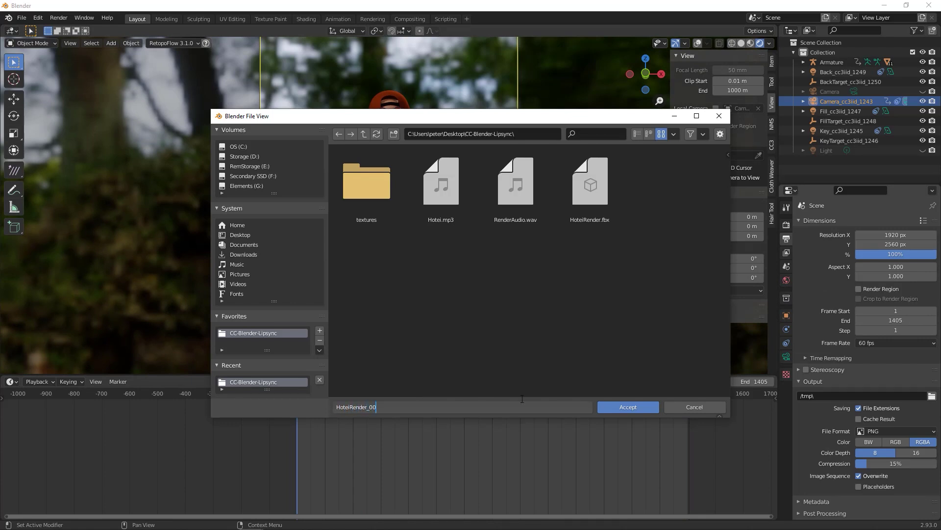
{"action": "left_click", "coordinate": [631, 407]}
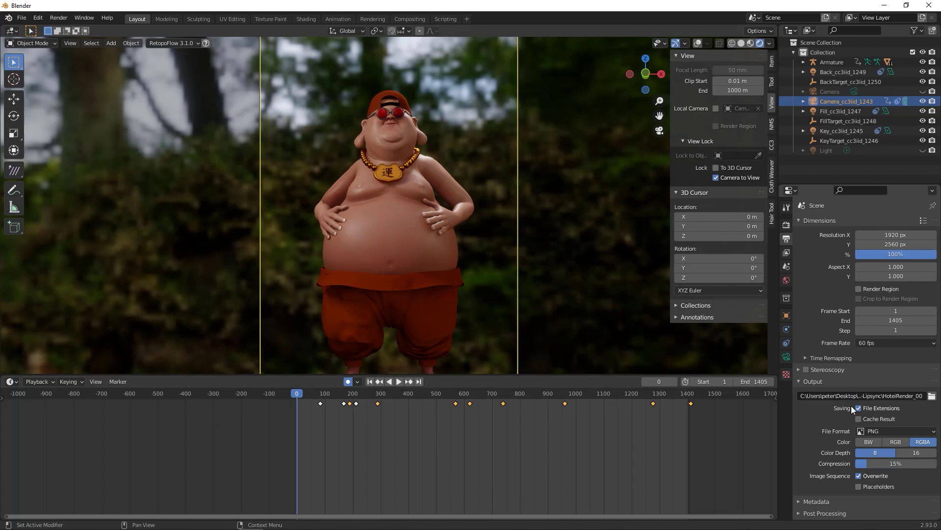
- Set the output file format to FFmpeg Video and its encoding speed to Realtime
{"action": "left_click", "coordinate": [897, 431]}
{"action": "left_click", "coordinate": [892, 378]}
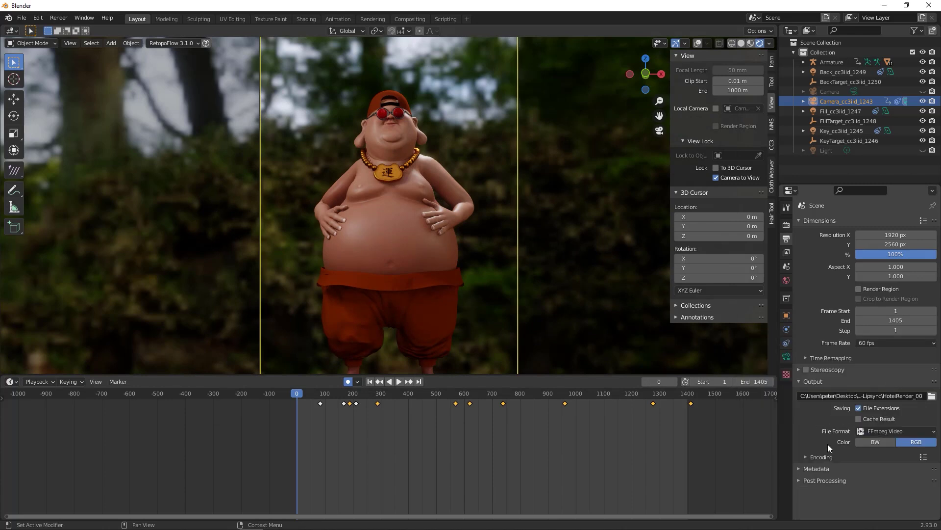
{"action": "left_click", "coordinate": [810, 455]}
{"action": "scroll", "coordinate": [858, 428], "scroll_direction": "down", "scroll_amount": 5}
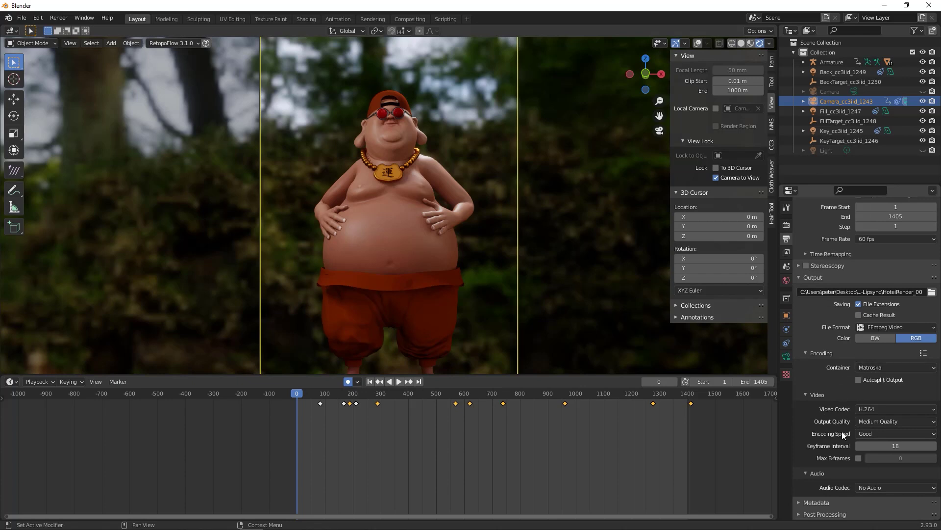
{"action": "left_click", "coordinate": [875, 421]}
{"action": "left_click", "coordinate": [875, 421]}
{"action": "left_click", "coordinate": [875, 434]}
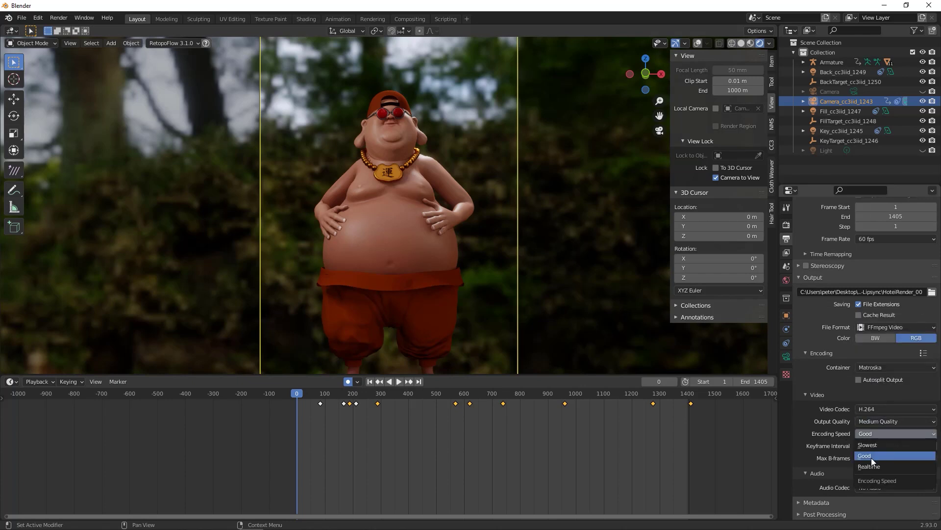
{"action": "left_click", "coordinate": [872, 458]}
- Set the video output's audio codec to Vorbis and review the dimension and encoding settings
{"action": "left_click", "coordinate": [881, 486]}
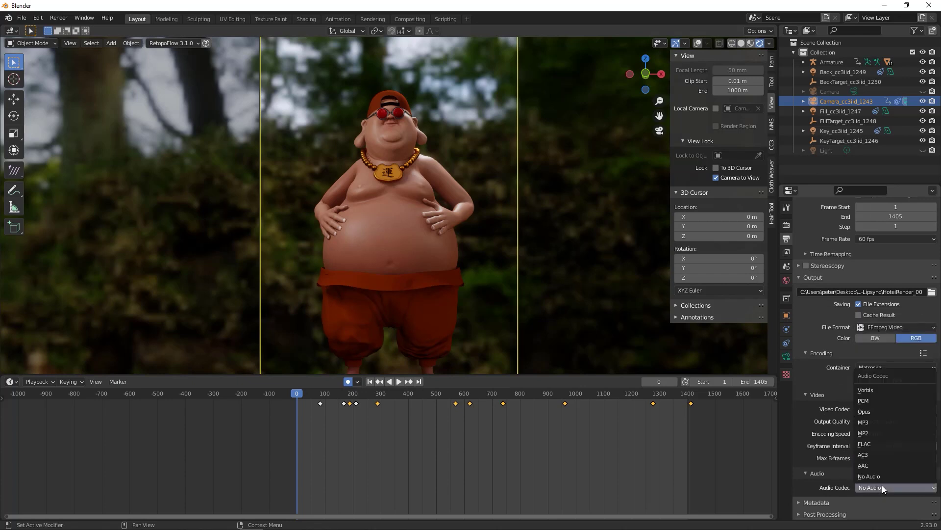
{"action": "left_click", "coordinate": [885, 431]}
{"action": "scroll", "coordinate": [864, 396], "scroll_direction": "down", "scroll_amount": 3}
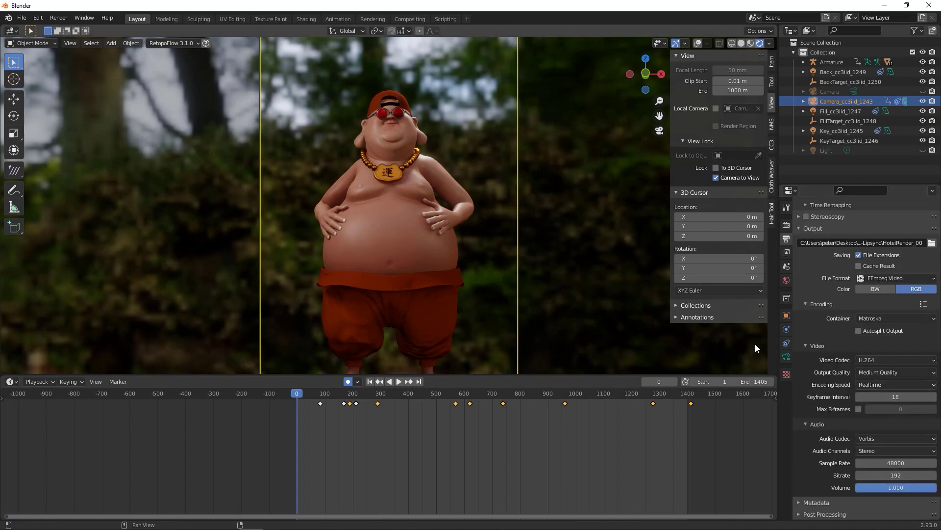
{"action": "scroll", "coordinate": [814, 328], "scroll_direction": "up", "scroll_amount": 5}
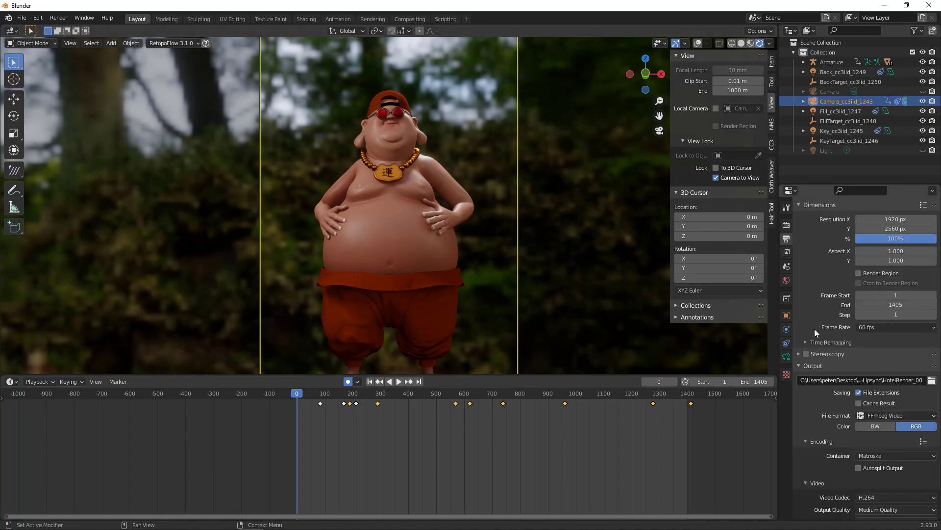
{"action": "scroll", "coordinate": [812, 338], "scroll_direction": "down", "scroll_amount": 2}
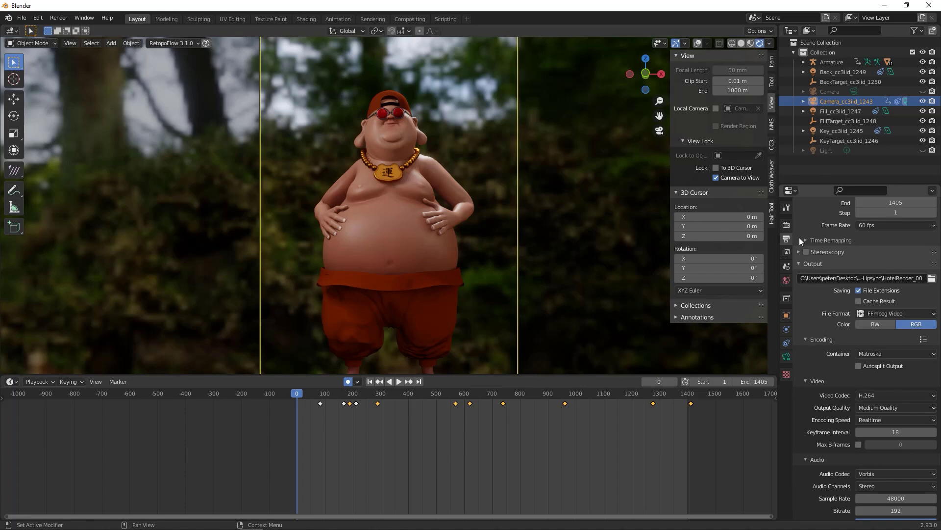
- Make the rendered background transparent in the Film render settings
{"action": "left_click", "coordinate": [786, 224]}
{"action": "left_click", "coordinate": [801, 420]}
{"action": "left_click", "coordinate": [855, 444]}
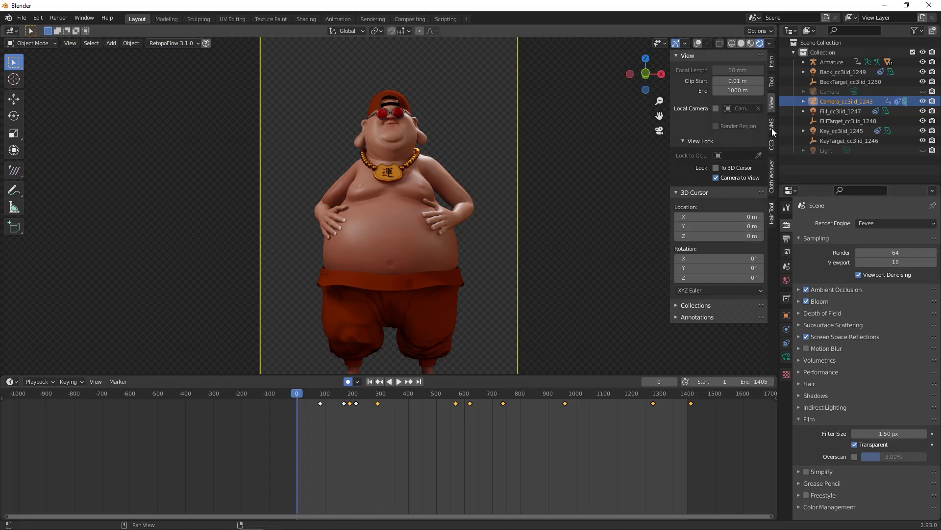
- Turn off auto keying and preview the animation, finishing back at frame 1
{"action": "left_click", "coordinate": [348, 382]}
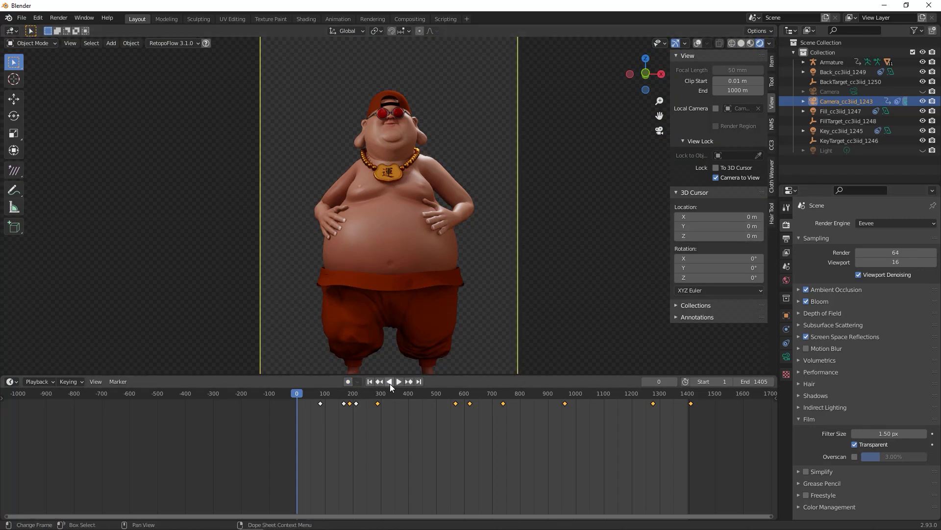
{"action": "left_click", "coordinate": [390, 382]}
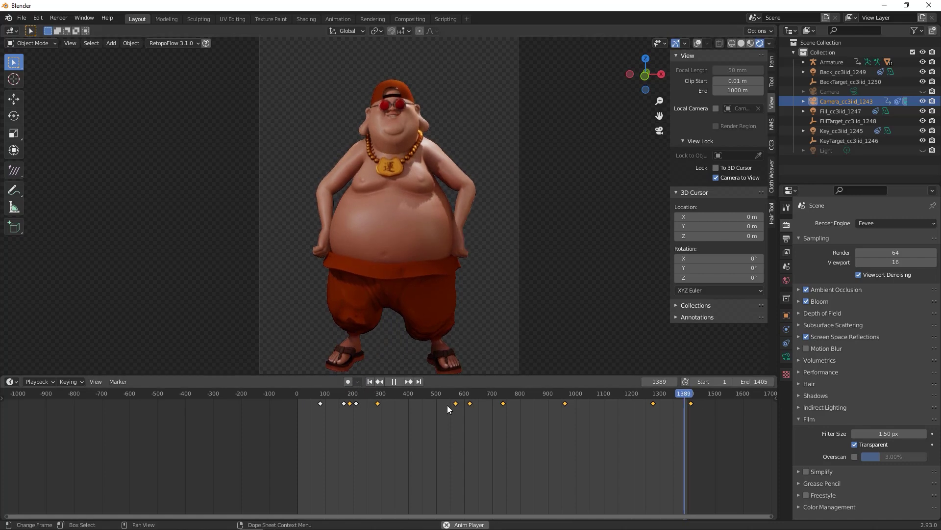
{"action": "left_click_drag", "start_coordinate": [447, 409], "coordinate": [293, 398]}
{"action": "left_click", "coordinate": [301, 399]}
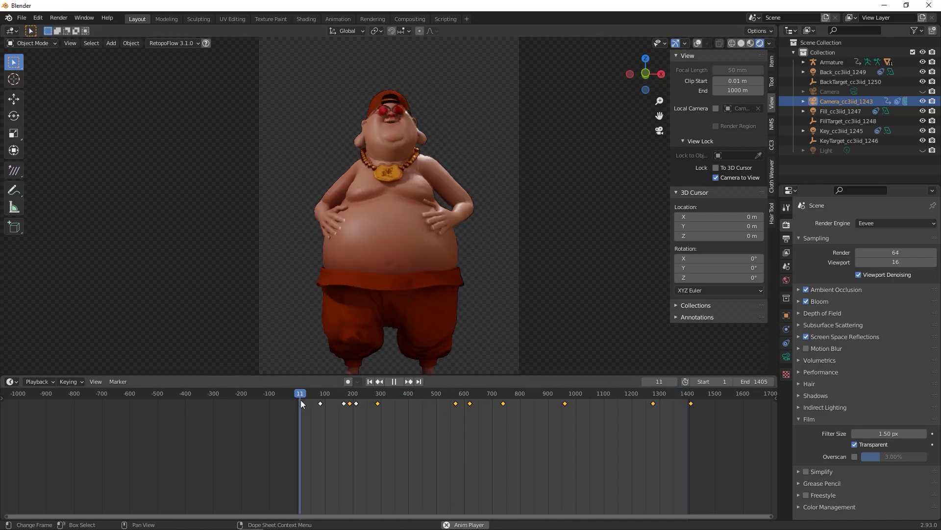
{"action": "left_click", "coordinate": [397, 383]}
{"action": "left_click", "coordinate": [370, 382]}
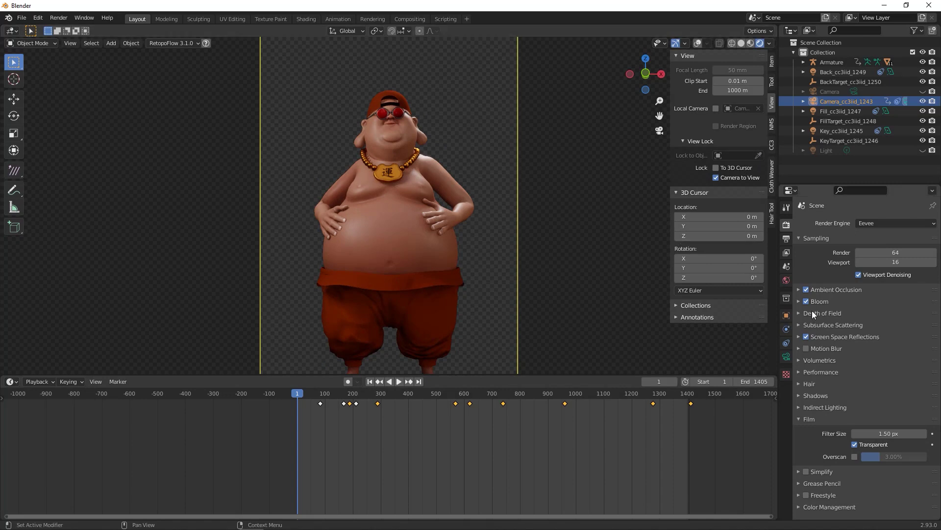
- Add an area light to the scene from the NMS add-on's additional lights
{"action": "left_click", "coordinate": [771, 125]}
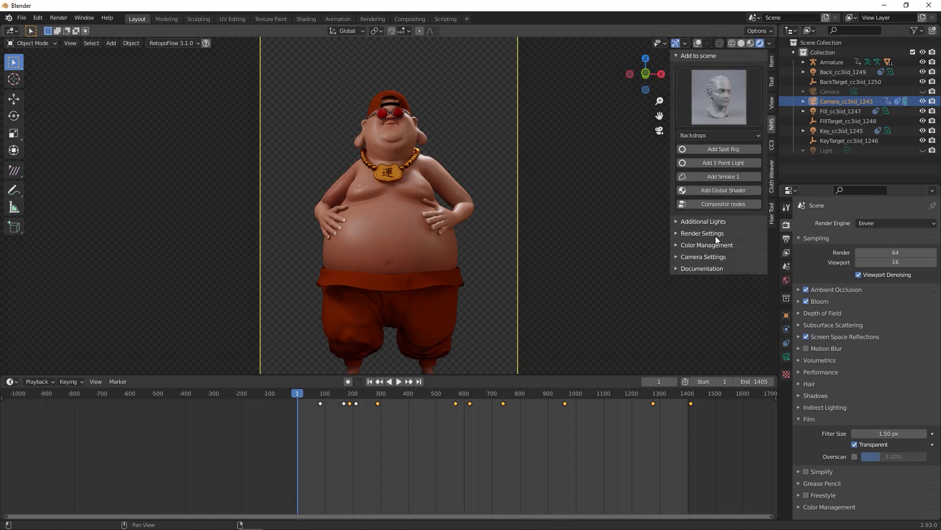
{"action": "left_click", "coordinate": [715, 232]}
{"action": "left_click", "coordinate": [722, 252]}
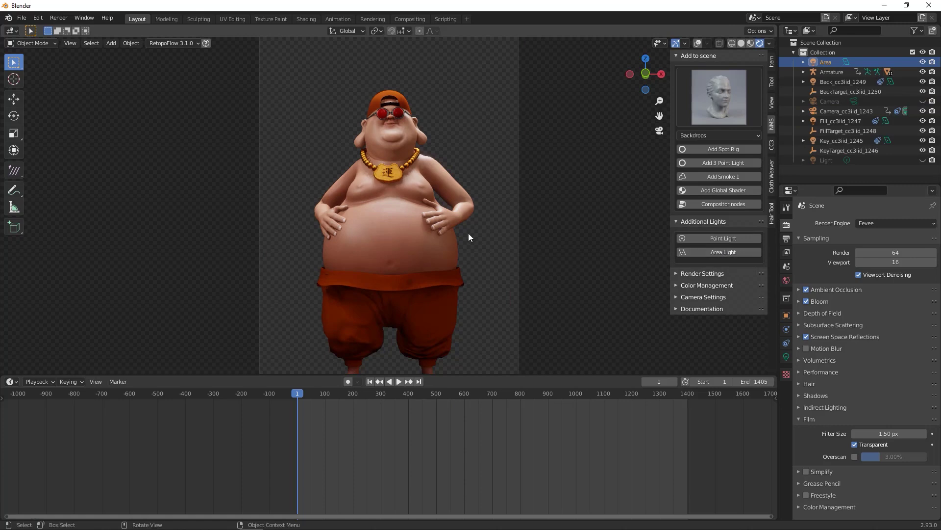
- Save the Blender file as HoteiRender00 in the CC-Blender-Lipsync folder
{"action": "key", "text": "ctrl+s"}
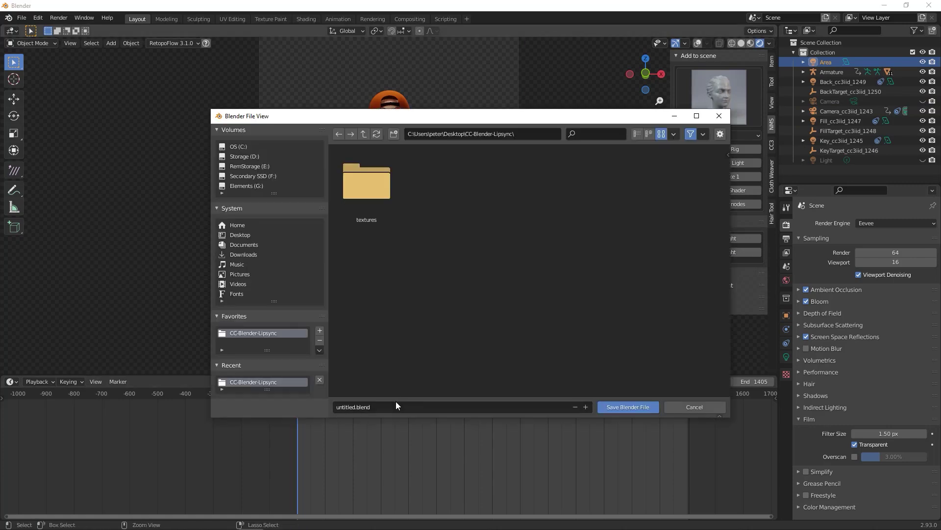
{"action": "left_click", "coordinate": [396, 402]}
{"action": "type", "text": "HoteiRend"}
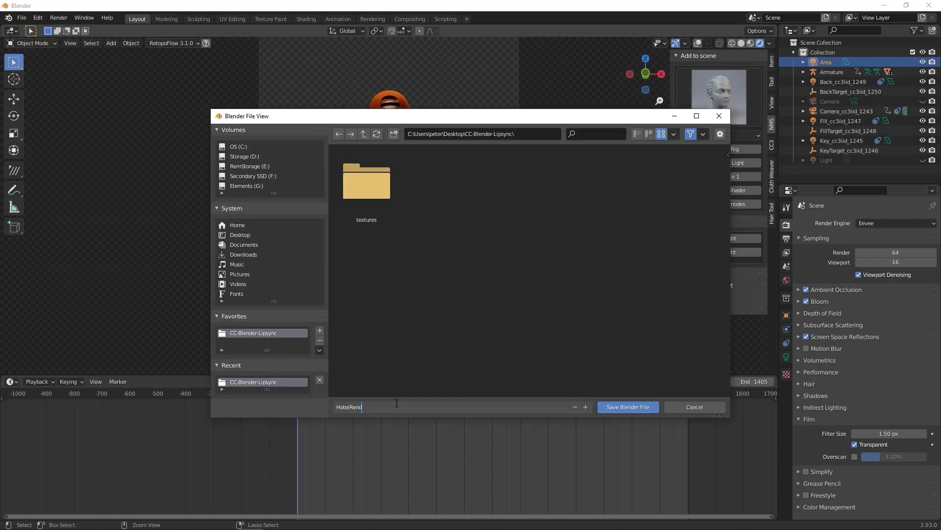
{"action": "type", "text": "er00"}
{"action": "key", "text": "Return"}
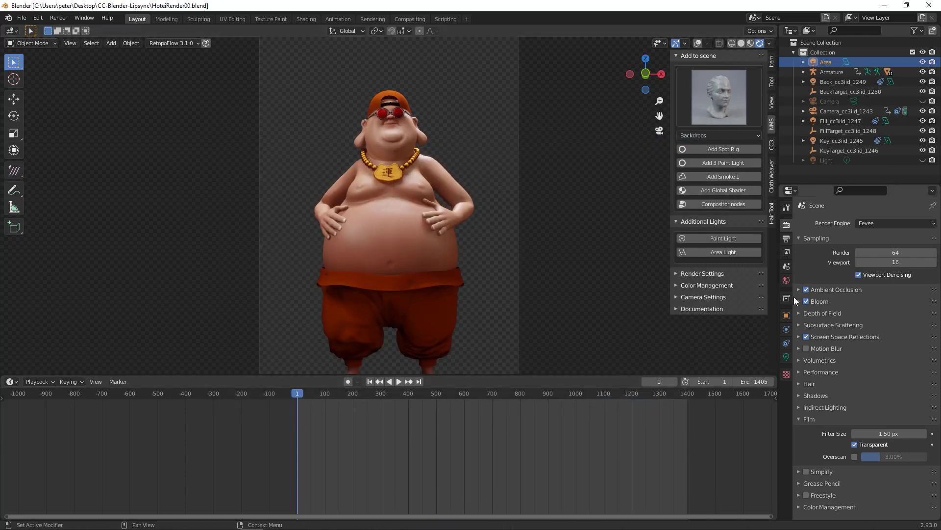
- Search for the Viewport Render Animation command, run it, and close the render window
{"action": "left_click", "coordinate": [312, 133]}
{"action": "key", "text": "F3"}
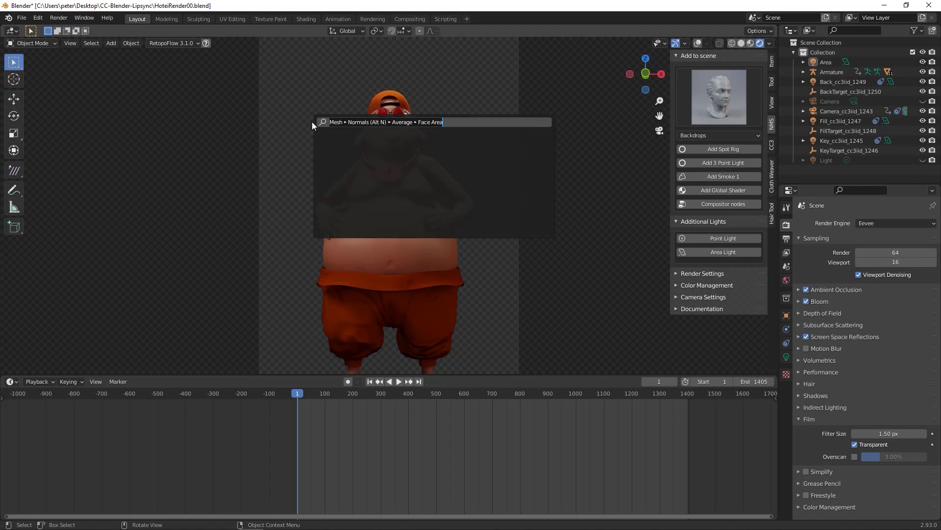
{"action": "type", "text": "render"}
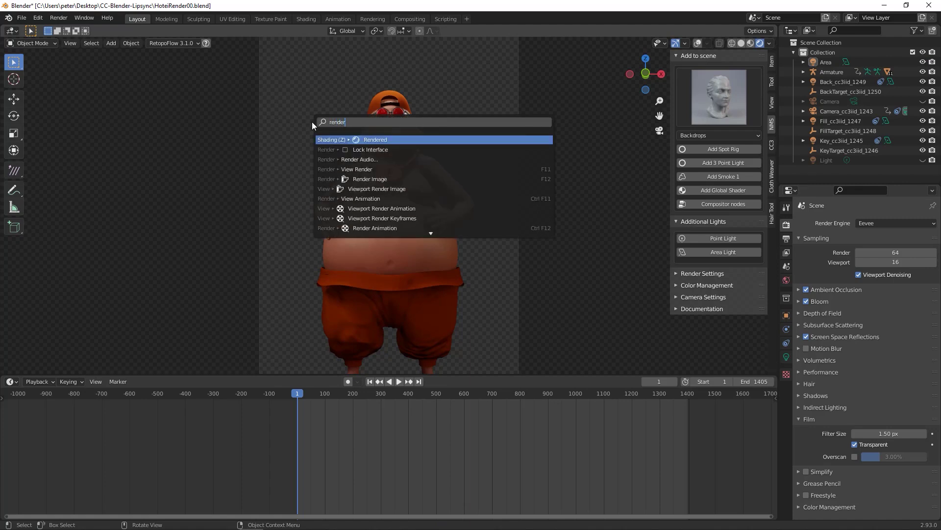
{"action": "type", "text": " viewport"}
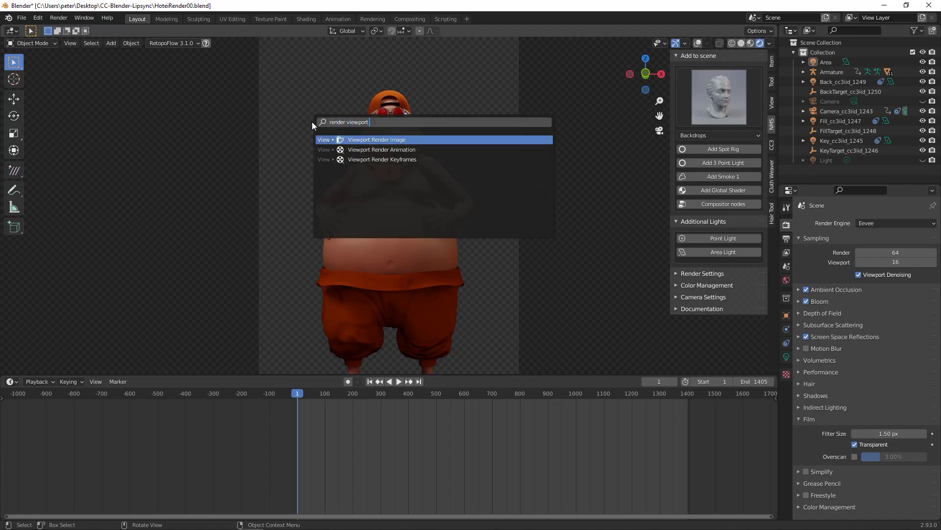
{"action": "type", "text": " animation"}
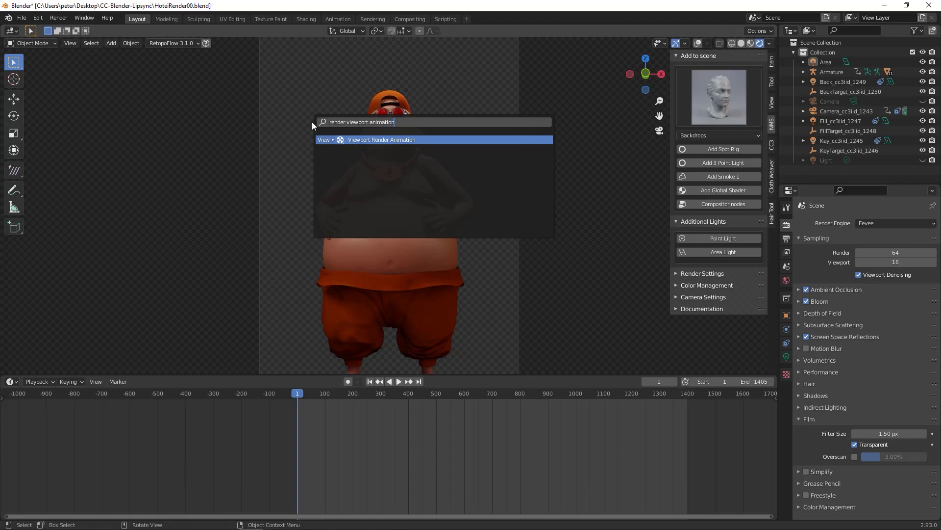
{"action": "key", "text": "Return"}
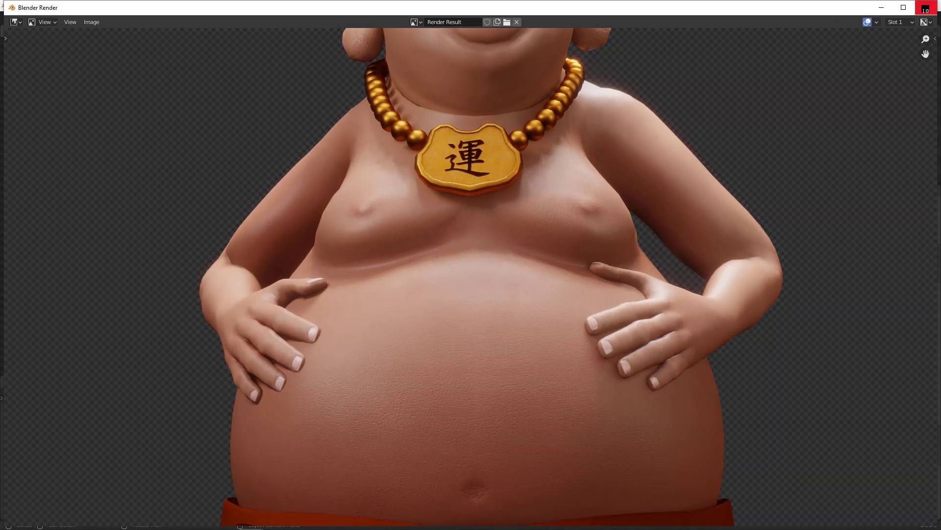
{"action": "left_click", "coordinate": [926, 7]}
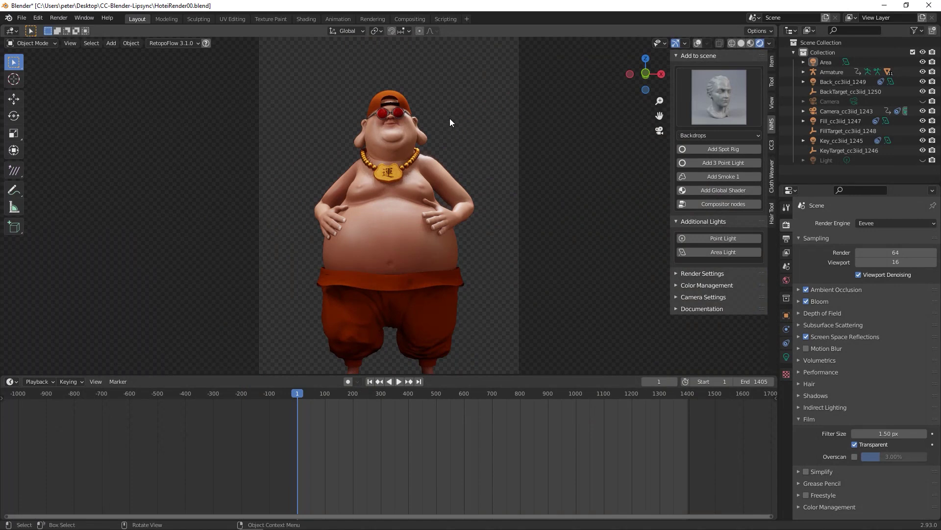
- Set the render's vertical resolution to 1080 px in the output dimensions, keeping the viewport in camera view
{"action": "left_click", "coordinate": [660, 130]}
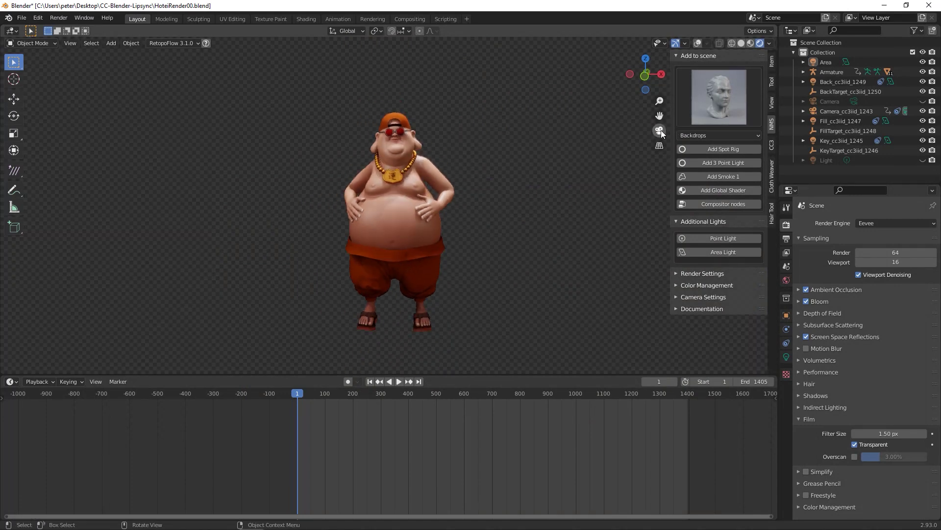
{"action": "left_click", "coordinate": [661, 132]}
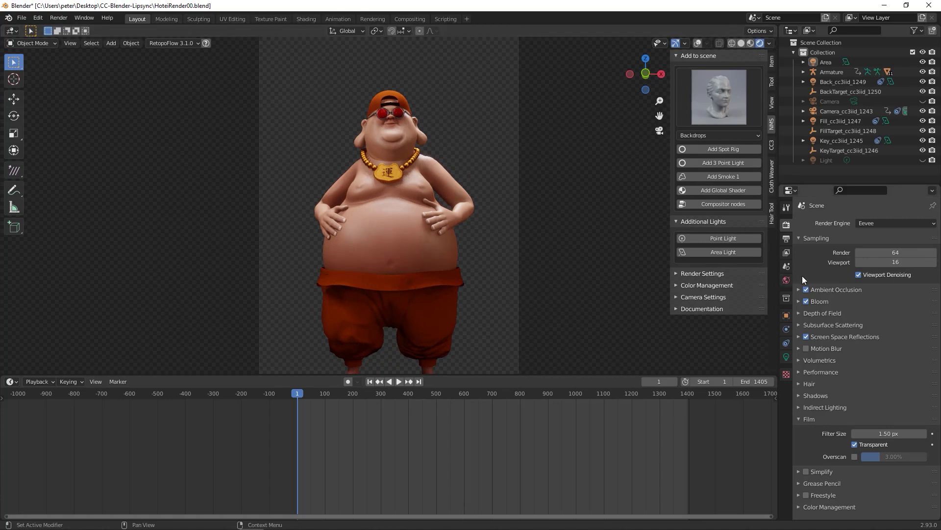
{"action": "left_click", "coordinate": [786, 239]}
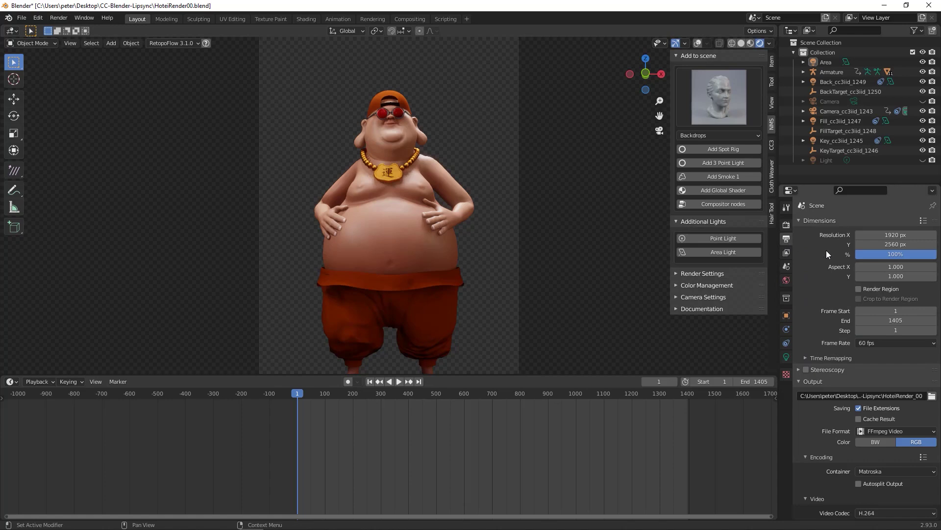
{"action": "left_click", "coordinate": [883, 235]}
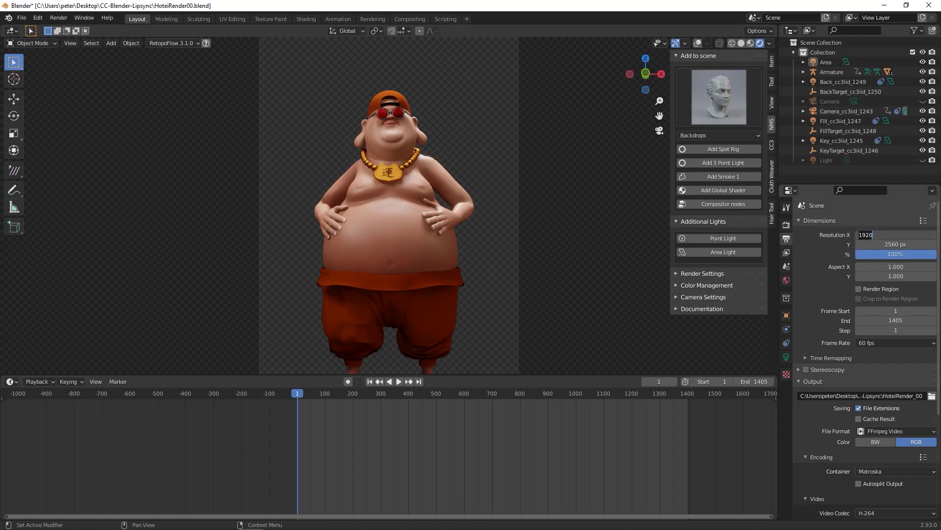
{"action": "left_click", "coordinate": [892, 244]}
{"action": "left_click_drag", "start_coordinate": [892, 245], "coordinate": [802, 244]}
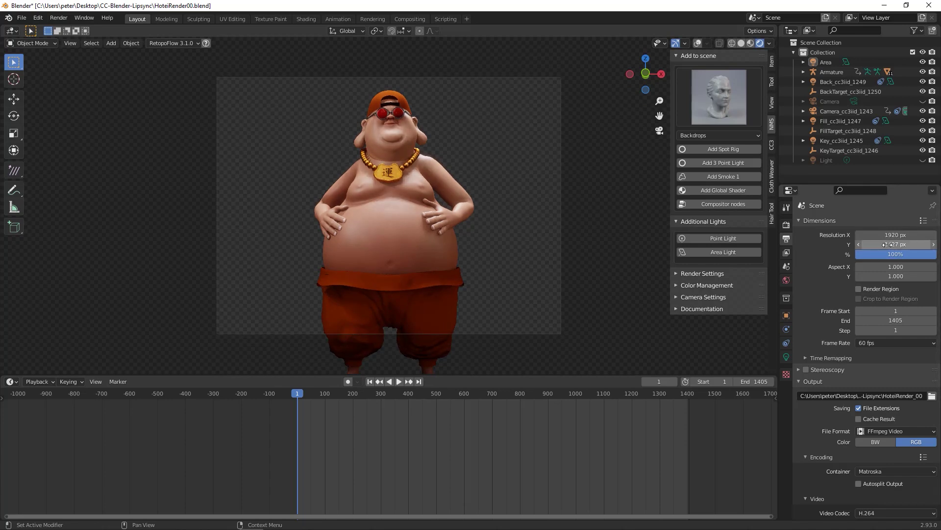
{"action": "double_click", "coordinate": [886, 244]}
{"action": "type", "text": "1080"}
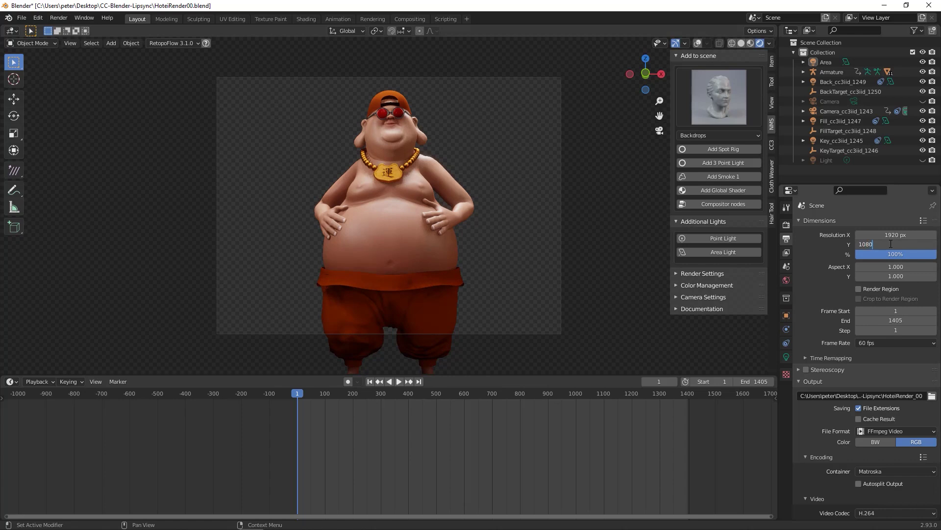
{"action": "key", "text": "Return"}
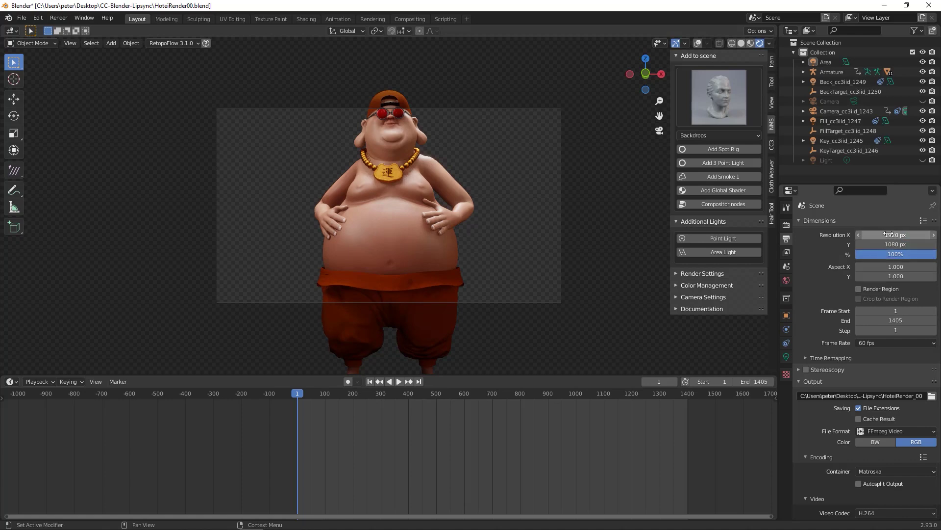
- Play the start of the animation to check the new framing, and return the playhead to frame 0
{"action": "scroll", "coordinate": [447, 208], "scroll_direction": "down", "scroll_amount": 1}
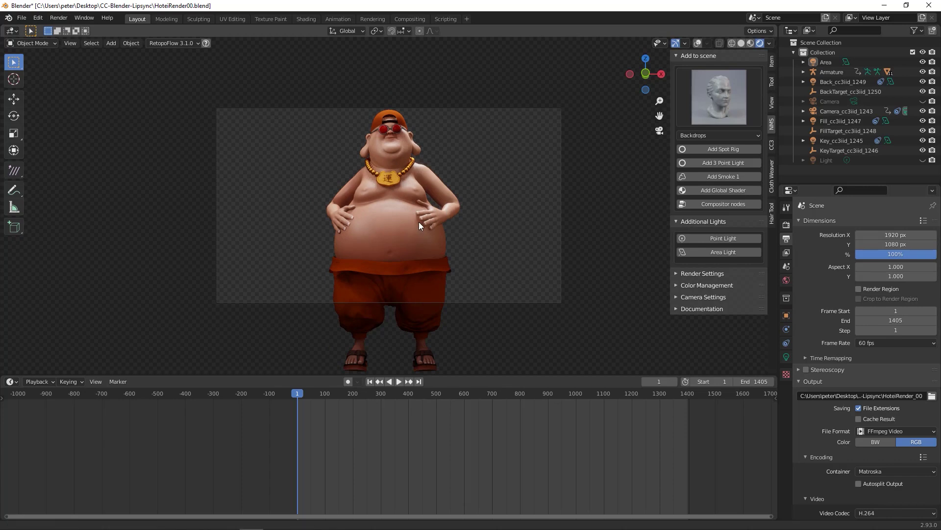
{"action": "key", "text": "space"}
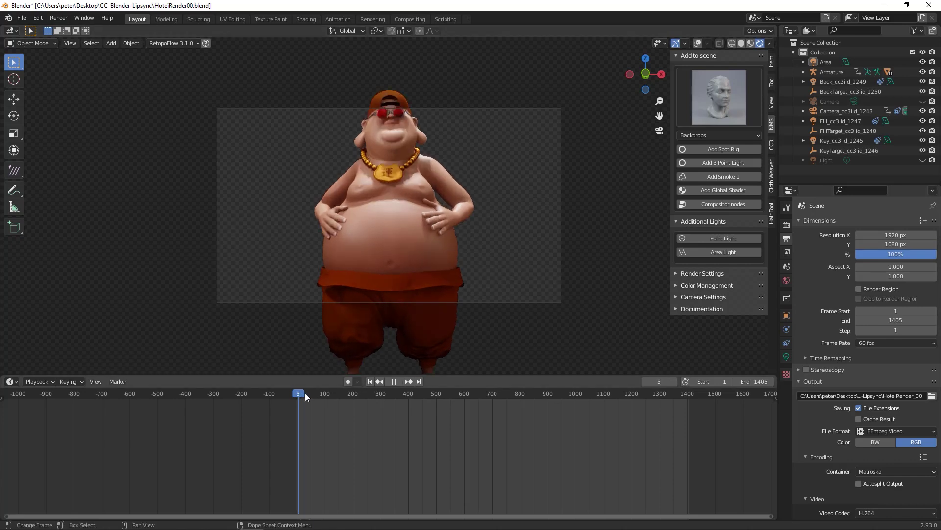
{"action": "left_click_drag", "start_coordinate": [298, 392], "coordinate": [295, 391]}
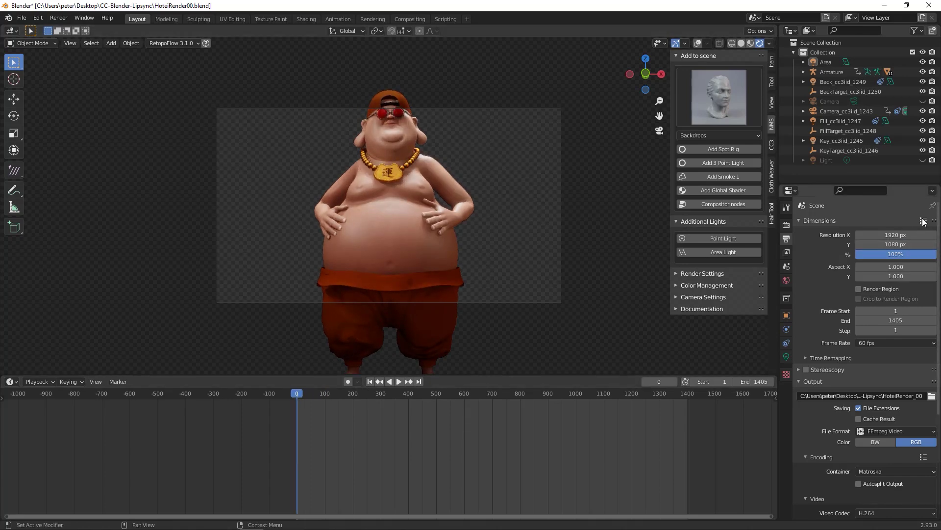
- Set the output frame rate to 60 fps and show the camera's lens and depth of field settings
{"action": "left_click", "coordinate": [923, 222]}
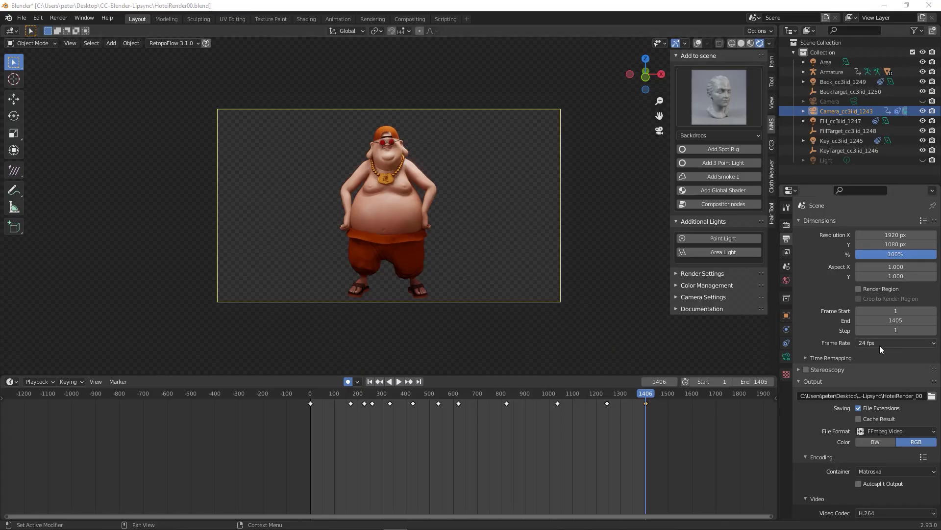
{"action": "left_click", "coordinate": [879, 343]}
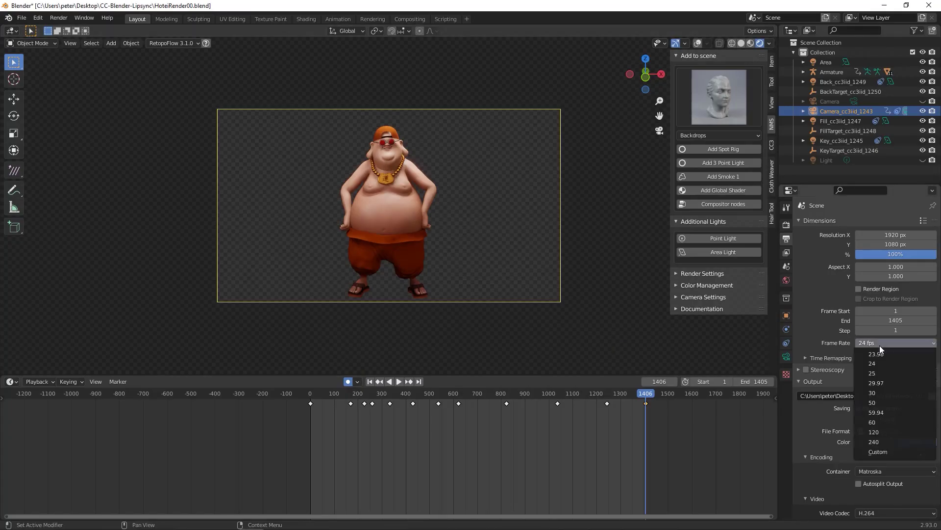
{"action": "left_click", "coordinate": [875, 422]}
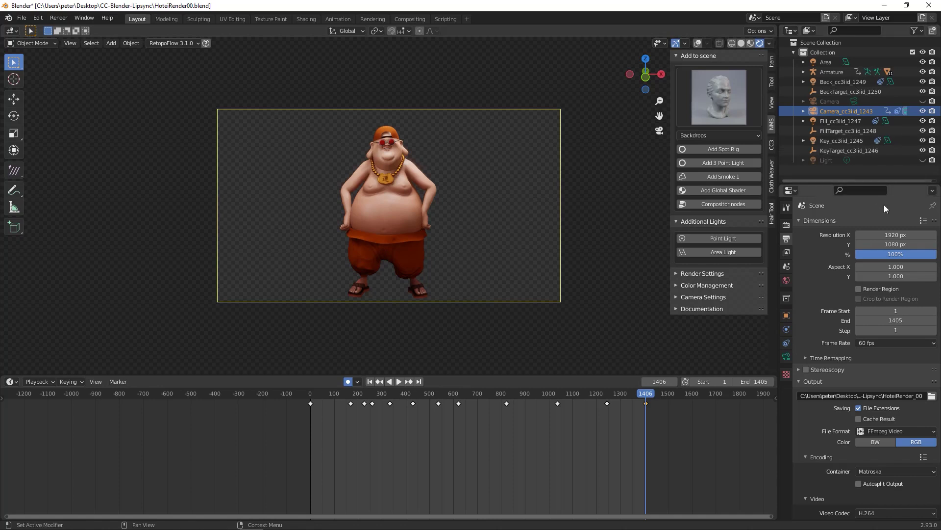
{"action": "left_click", "coordinate": [787, 358]}
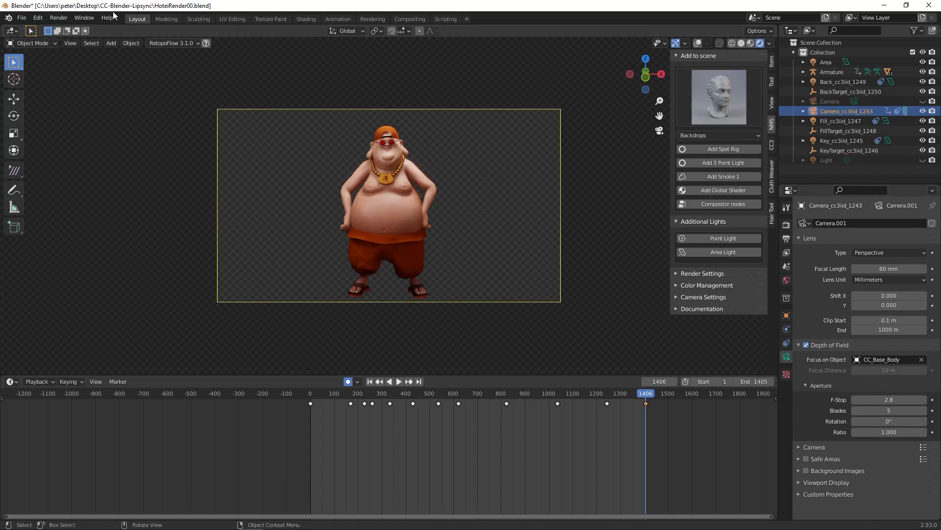
- Select the character's CC_Base_Body mesh in a close view of the head
{"action": "middle_click_drag", "start_coordinate": [395, 256], "coordinate": [385, 197]}
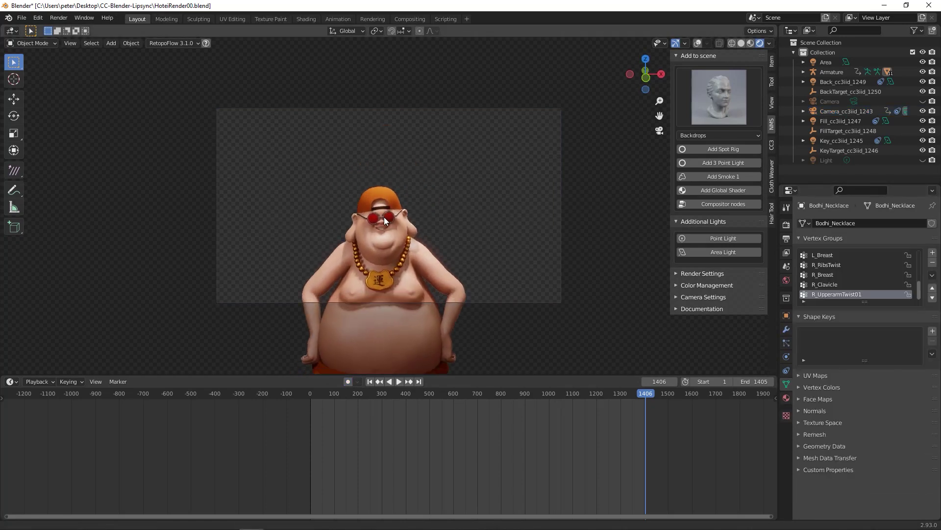
{"action": "scroll", "coordinate": [425, 217], "scroll_direction": "up", "scroll_amount": 5}
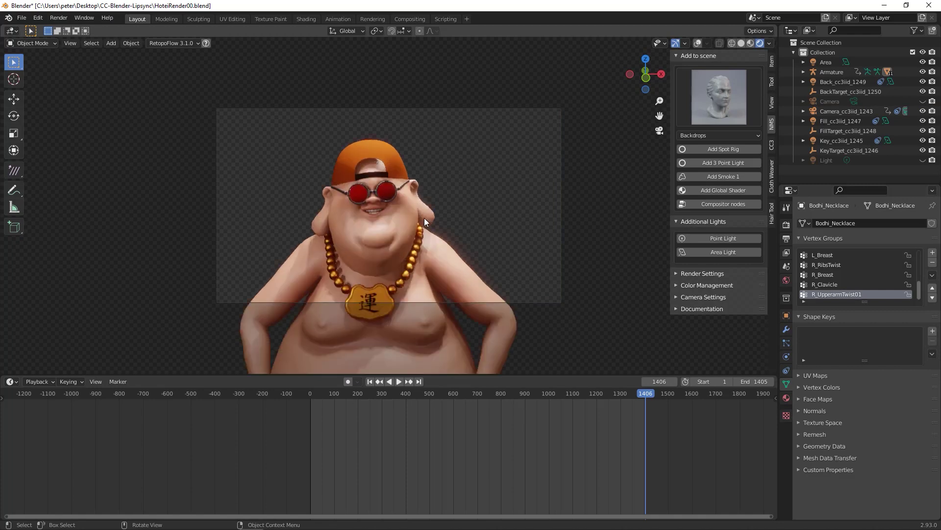
{"action": "middle_click_drag", "start_coordinate": [448, 208], "coordinate": [527, 235]}
{"action": "scroll", "coordinate": [431, 205], "scroll_direction": "up", "scroll_amount": 1}
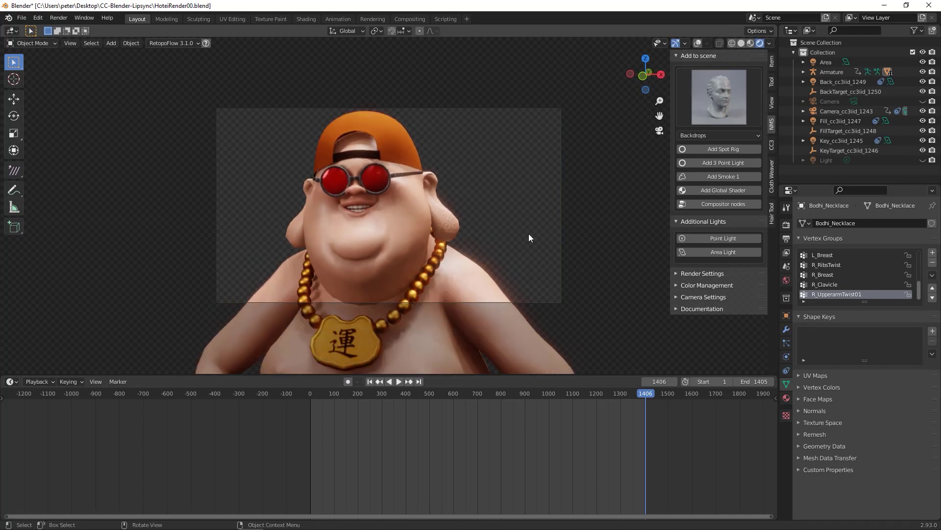
{"action": "left_click", "coordinate": [448, 224]}
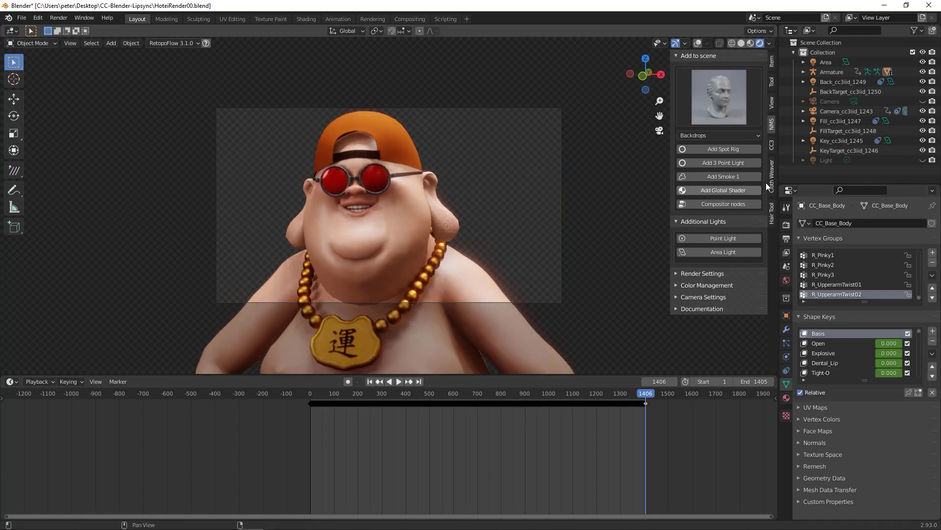
- Open the CC3 add-on's material parameters and bring up the micro-normals settings for the skin
{"action": "left_click", "coordinate": [772, 103]}
{"action": "left_click", "coordinate": [772, 82]}
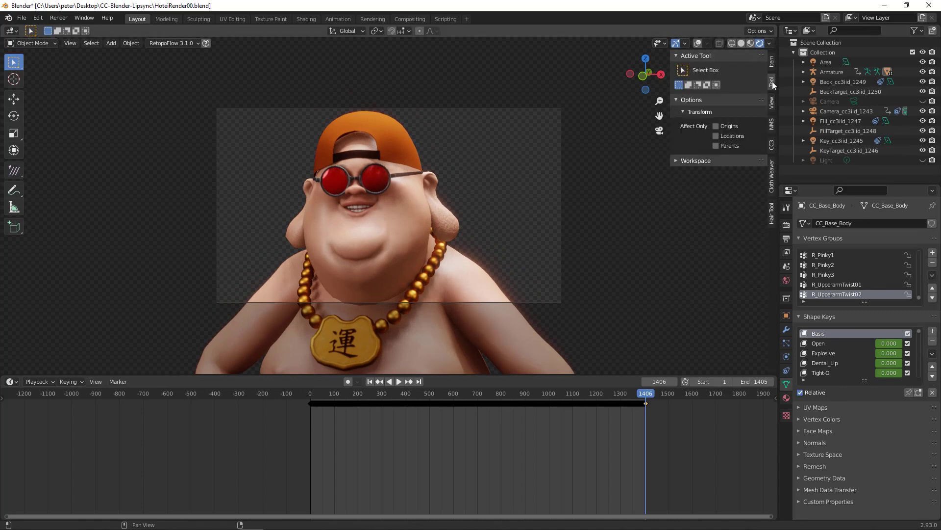
{"action": "left_click", "coordinate": [771, 102]}
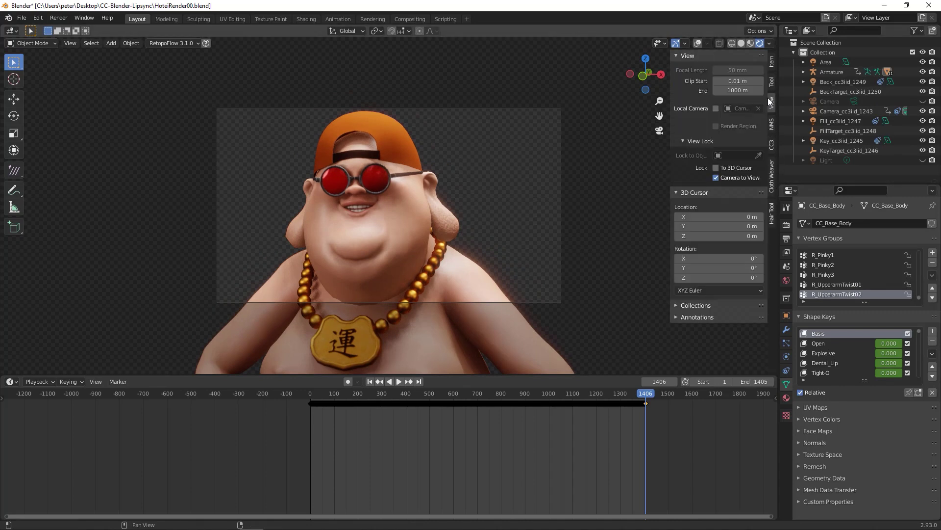
{"action": "left_click", "coordinate": [773, 148]}
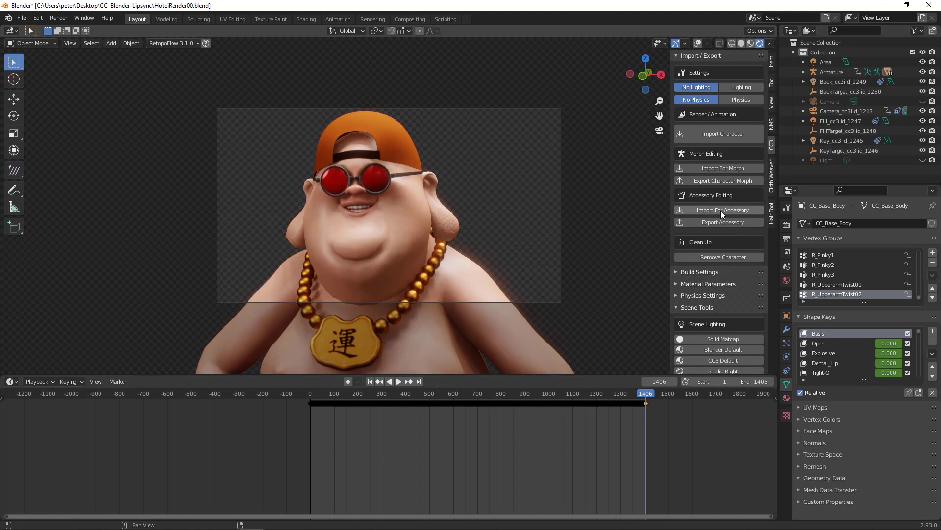
{"action": "scroll", "coordinate": [717, 266], "scroll_direction": "down", "scroll_amount": 3}
{"action": "scroll", "coordinate": [717, 266], "scroll_direction": "down", "scroll_amount": 3}
{"action": "scroll", "coordinate": [717, 266], "scroll_direction": "up", "scroll_amount": 6}
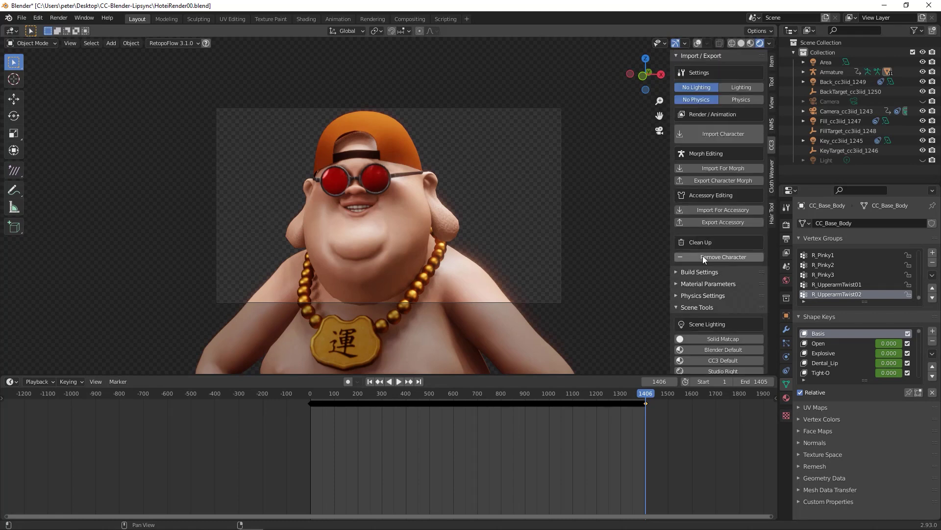
{"action": "left_click", "coordinate": [688, 283]}
{"action": "scroll", "coordinate": [699, 293], "scroll_direction": "down", "scroll_amount": 5}
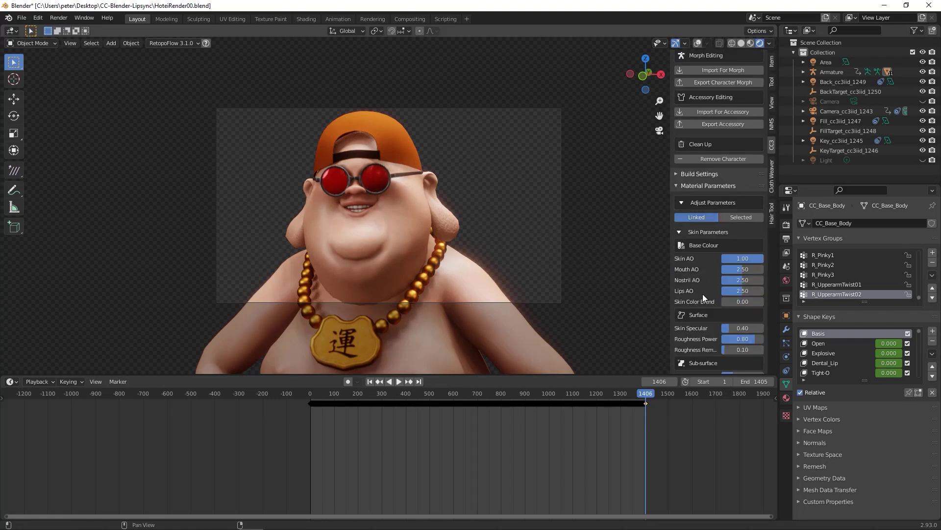
{"action": "scroll", "coordinate": [702, 281], "scroll_direction": "down", "scroll_amount": 6}
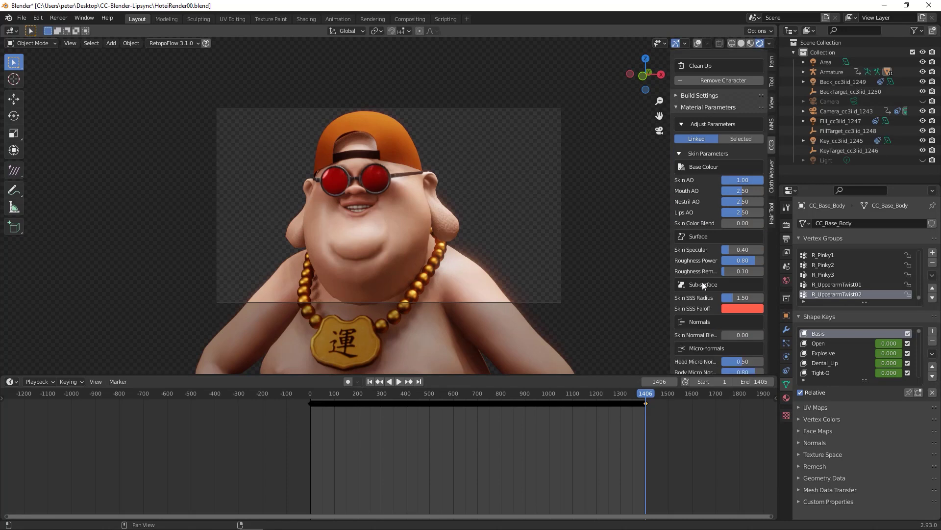
{"action": "scroll", "coordinate": [702, 282], "scroll_direction": "down", "scroll_amount": 3}
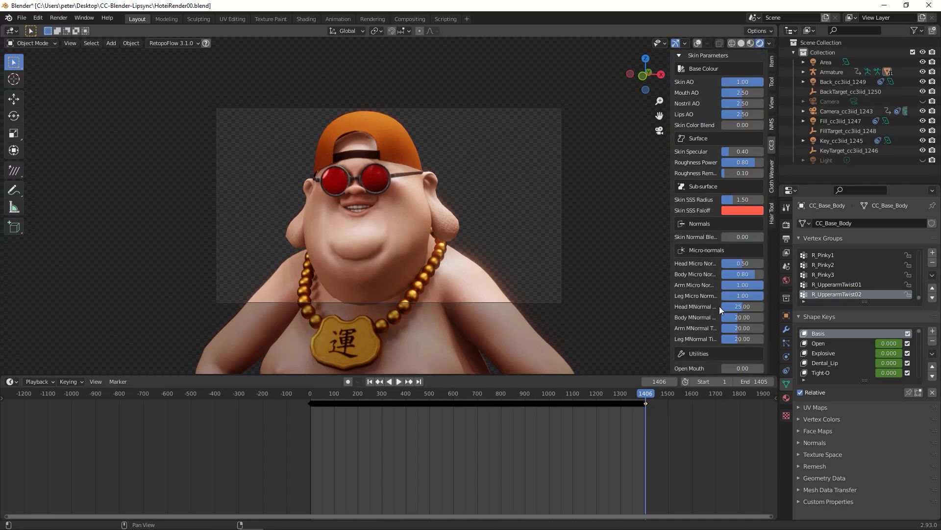
- Set the skin's head micro-normal tiling to 50 and the head micro-normal strength to 0.15
{"action": "left_click_drag", "start_coordinate": [736, 305], "coordinate": [758, 305]}
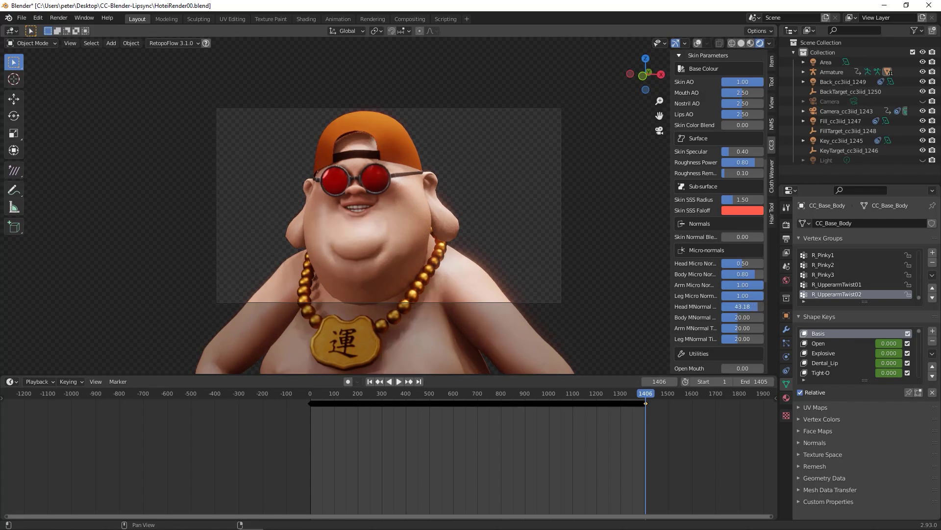
{"action": "left_click_drag", "start_coordinate": [741, 264], "coordinate": [740, 265]}
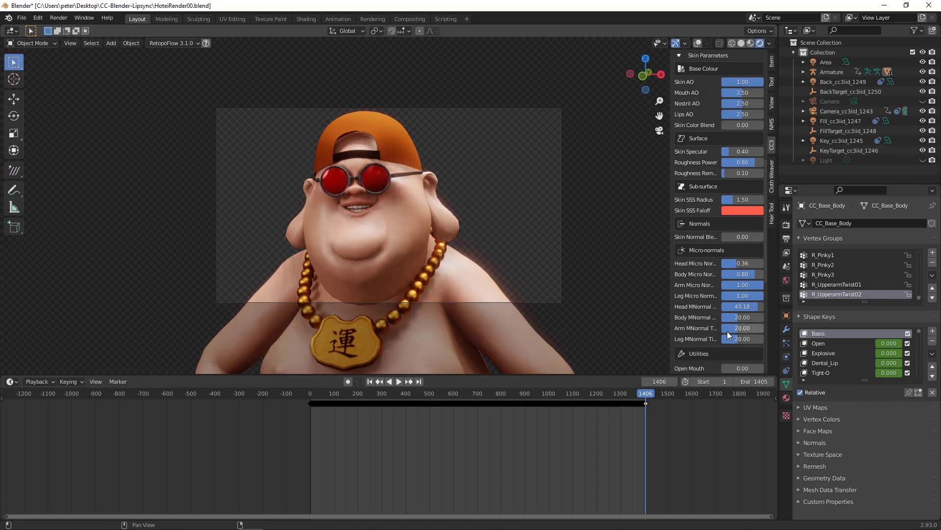
{"action": "left_click_drag", "start_coordinate": [753, 307], "coordinate": [763, 307]}
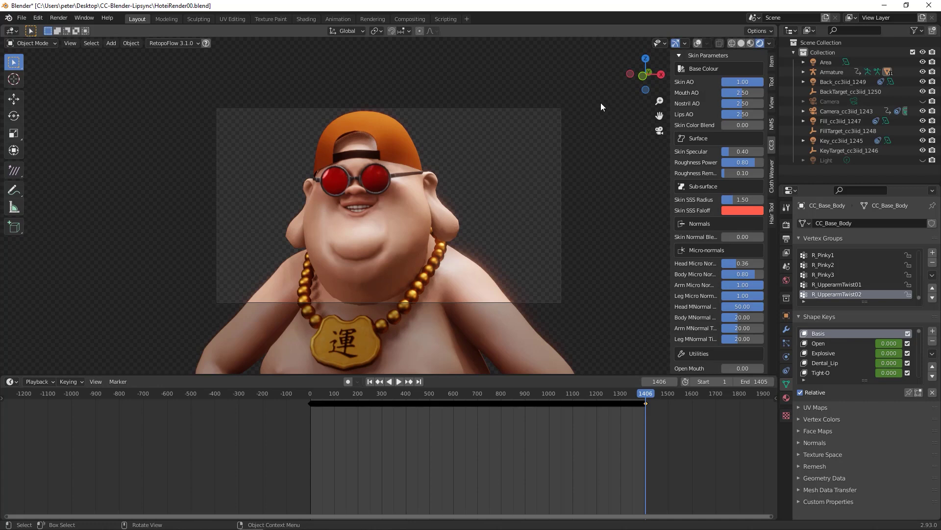
{"action": "scroll", "coordinate": [455, 155], "scroll_direction": "up", "scroll_amount": 3}
{"action": "scroll", "coordinate": [455, 154], "scroll_direction": "up", "scroll_amount": 2}
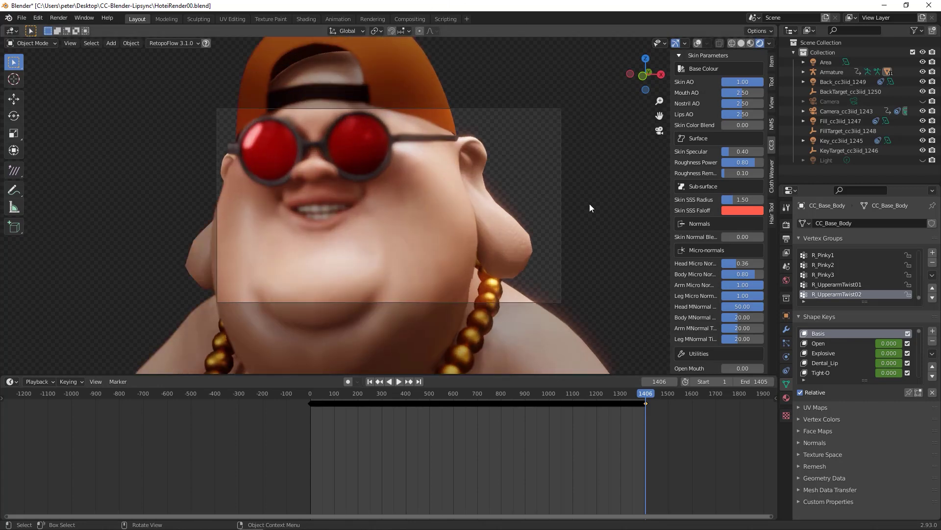
{"action": "left_click_drag", "start_coordinate": [734, 263], "coordinate": [729, 263]}
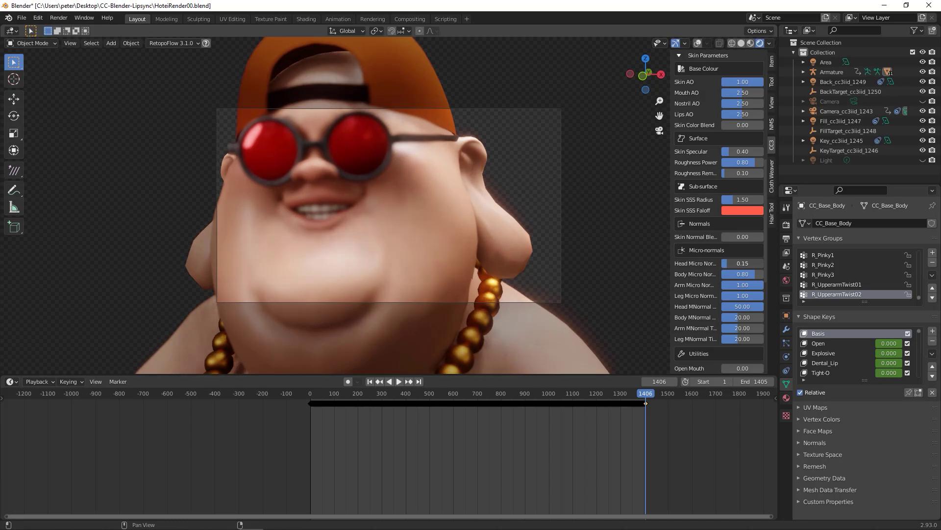
- Run the Viewport Render Animation command again with the whole character back in view
{"action": "scroll", "coordinate": [393, 218], "scroll_direction": "down", "scroll_amount": 6}
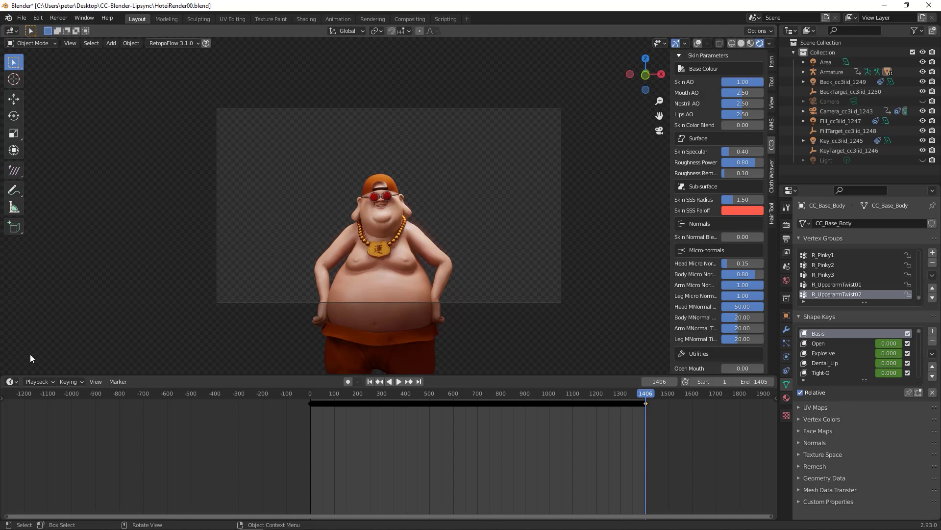
{"action": "key", "text": "F3"}
{"action": "key", "text": "Return"}
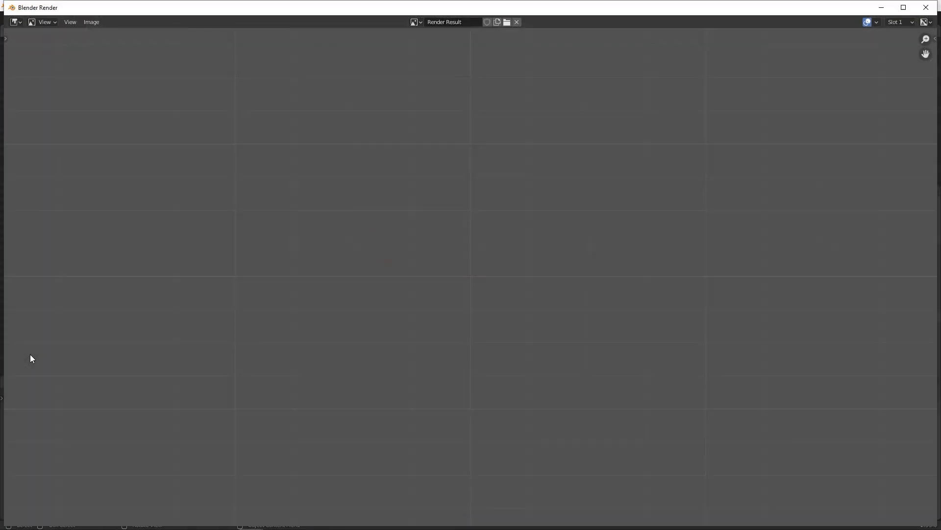